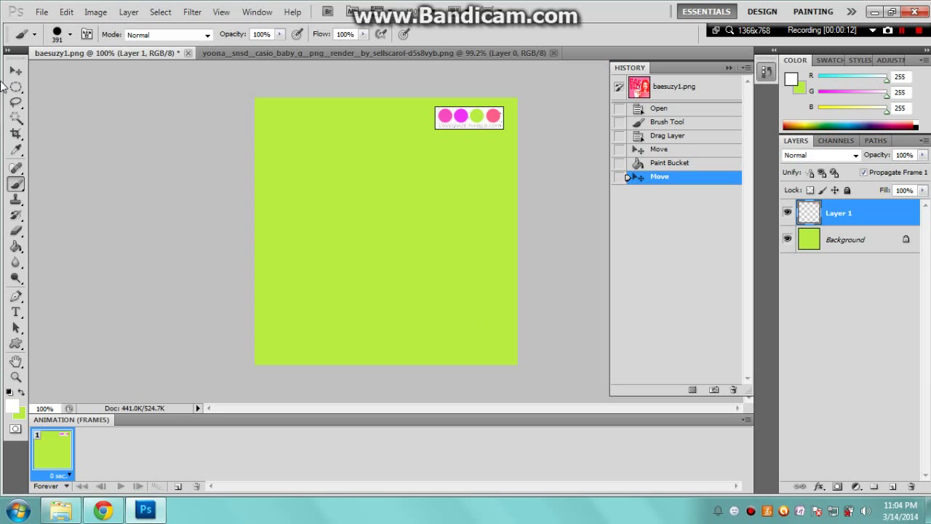
Copy the woman cutout from the render document into baesuzy1.png, close the render, and position the figure toward the canvas's lower right.
left_click(15, 71)
left_click_drag(329, 53, 208, 265)
left_click_drag(211, 349, 436, 259)
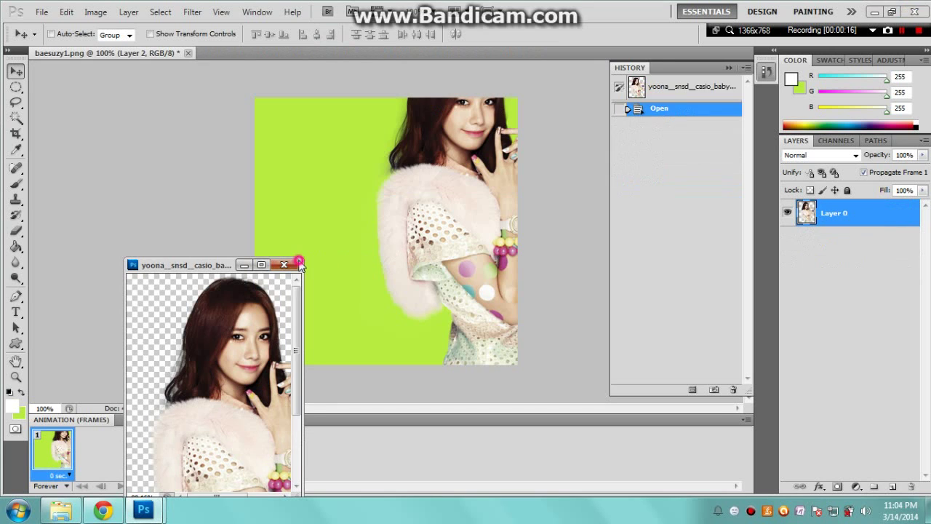
left_click(298, 263)
left_click_drag(408, 175, 524, 349)
Flip the woman's layer horizontally, scale it to about 86% width and 82% height, reposition it at the lower right and apply the transformation.
key("ctrl+t")
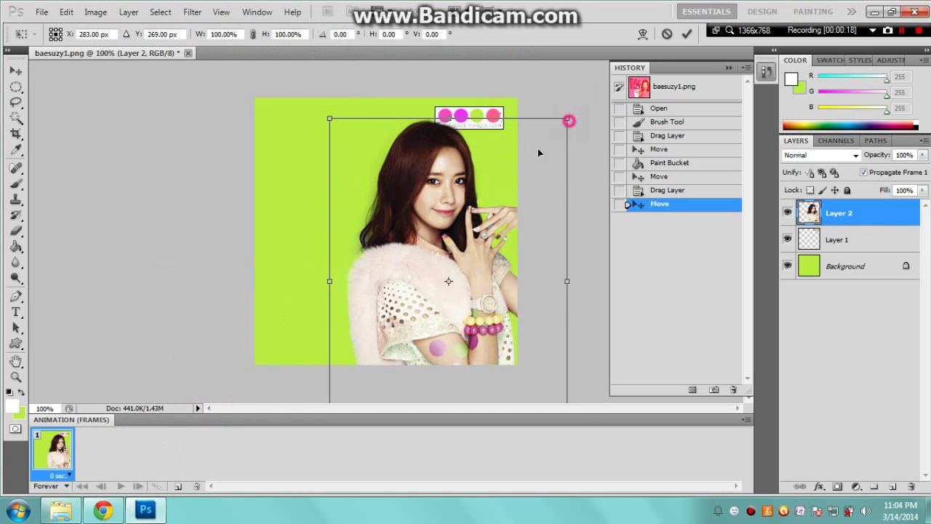
right_click(443, 207)
left_click(474, 447)
left_click_drag(435, 295, 423, 315)
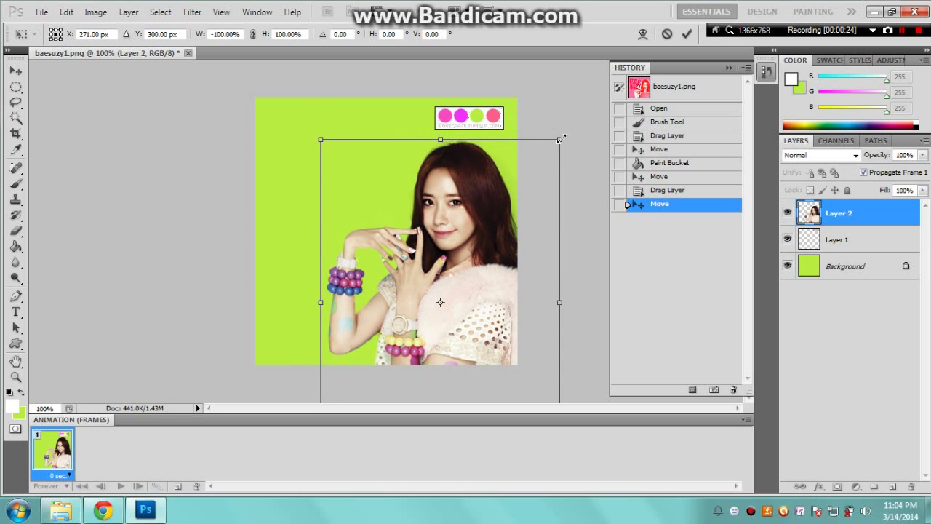
left_click_drag(559, 139, 527, 197)
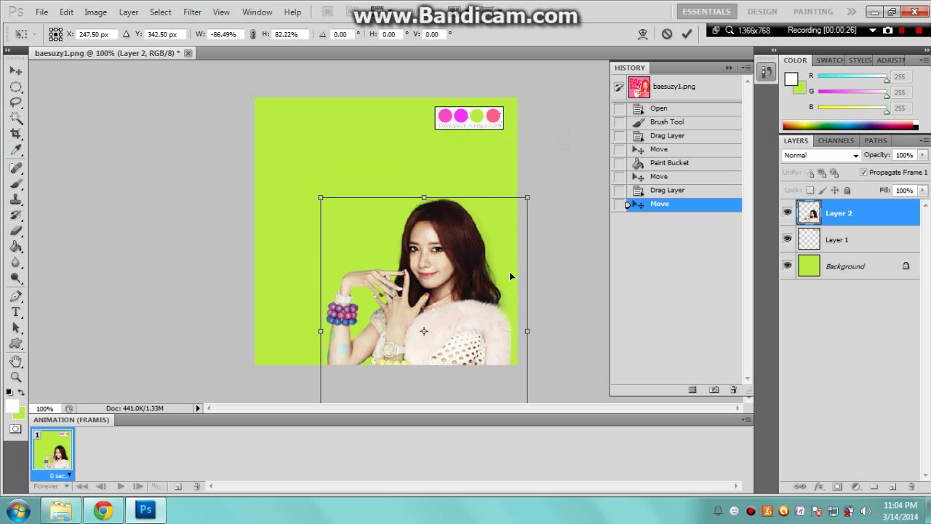
left_click_drag(510, 277, 523, 237)
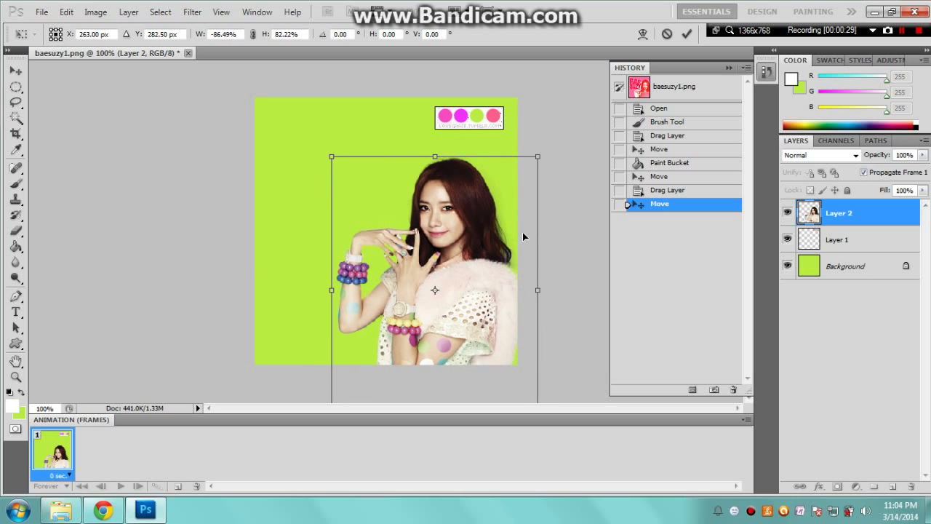
left_click(14, 71)
left_click(397, 201)
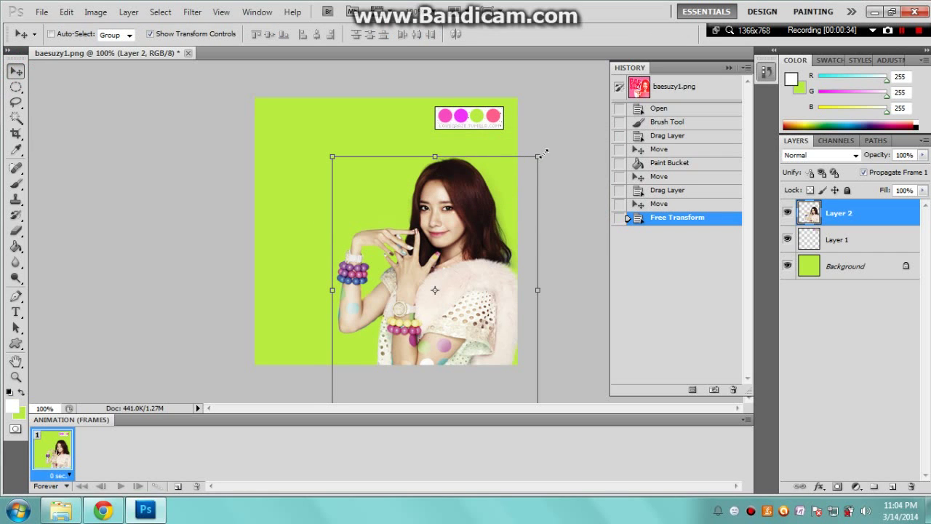
Transform the woman's layer again to about 98% width, flip it horizontally, shift it slightly and apply the transformation.
left_click_drag(545, 152, 541, 154)
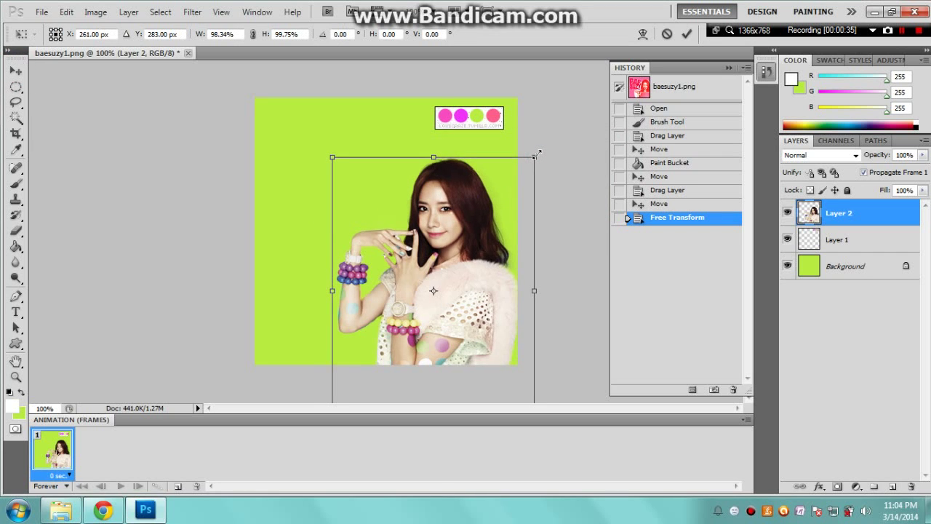
right_click(488, 209)
left_click(561, 393)
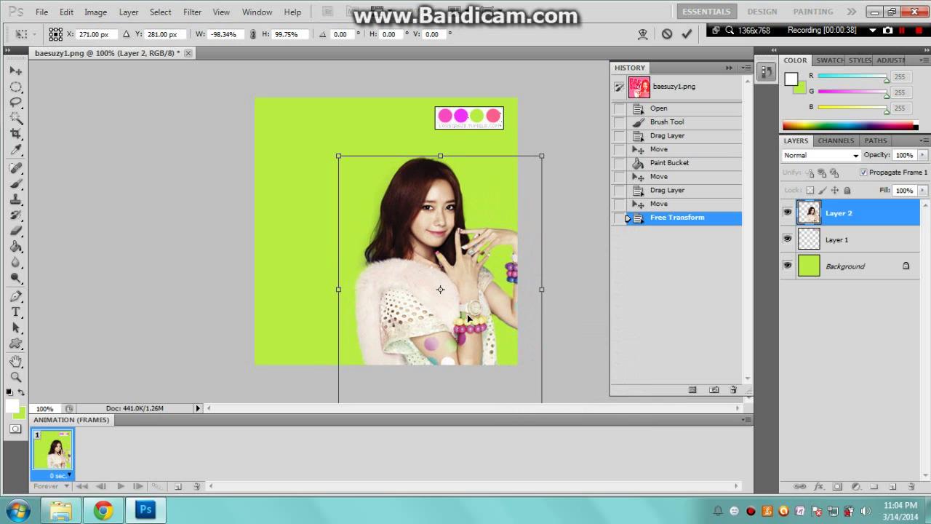
left_click_drag(467, 314, 471, 316)
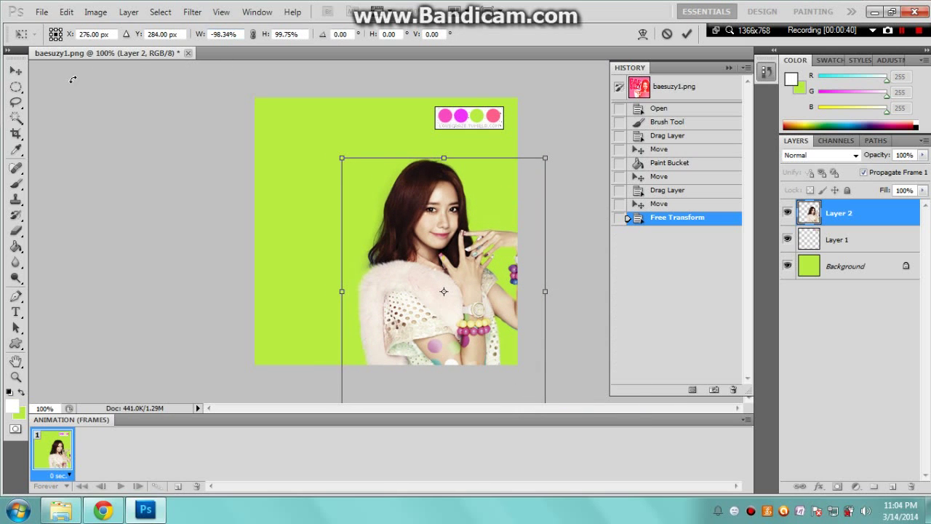
left_click(15, 76)
left_click(396, 199)
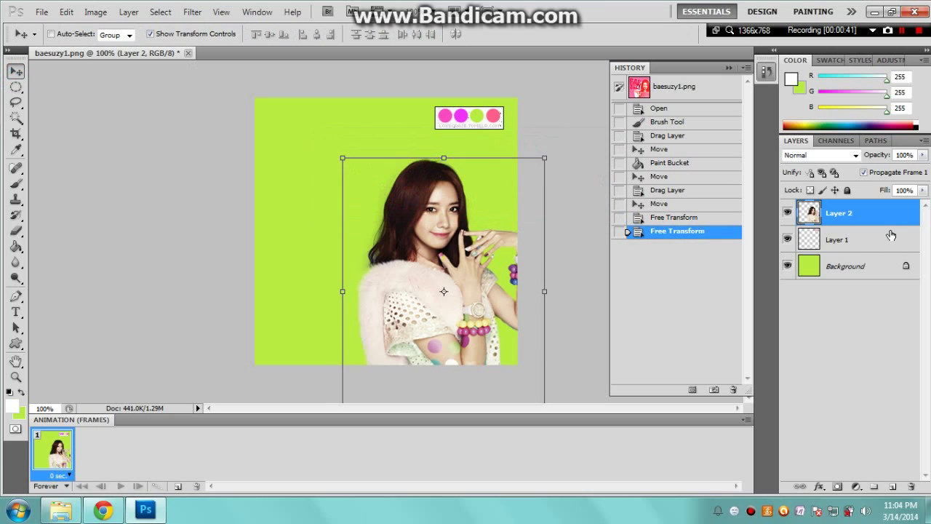
Add a new layer directly beneath the woman and paint a large white circle behind her with the 391 px brush.
left_click(885, 246)
left_click(893, 486)
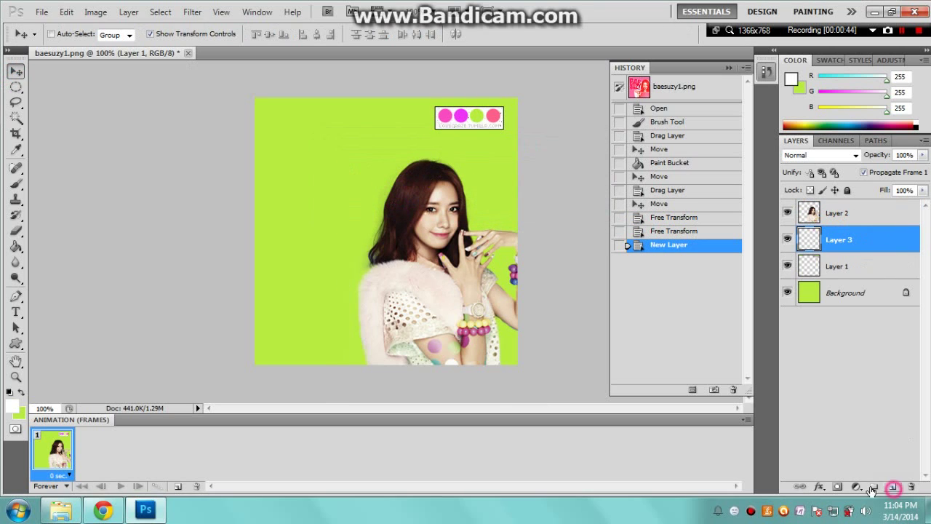
left_click(16, 184)
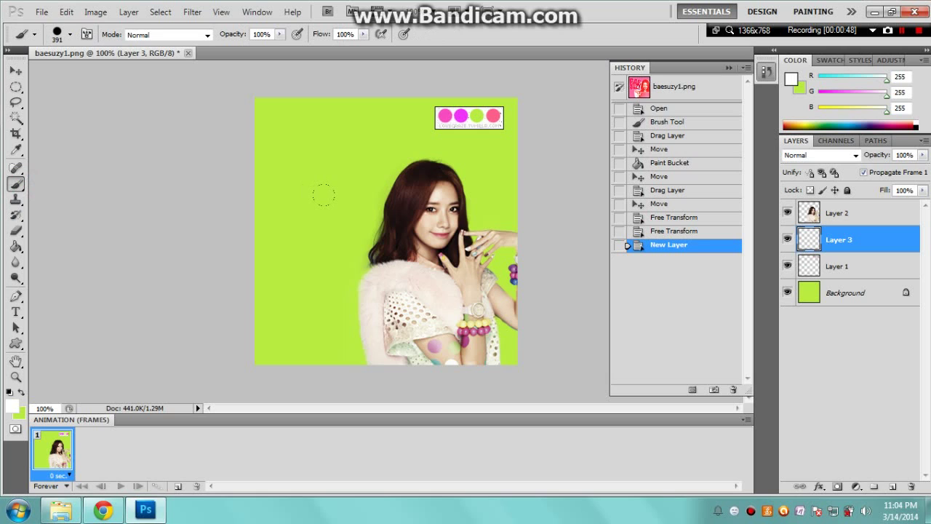
left_click(449, 321)
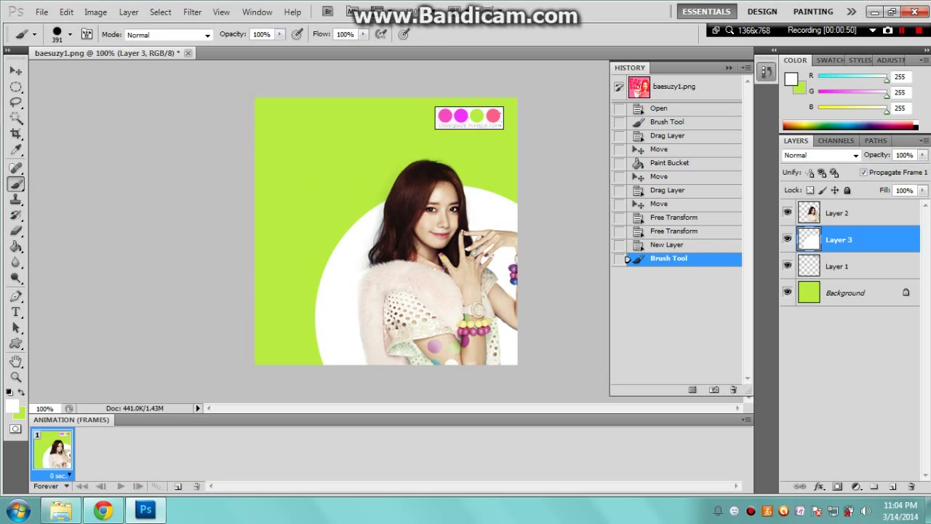
Nudge the white circle slightly to the right behind the woman.
left_click(15, 71)
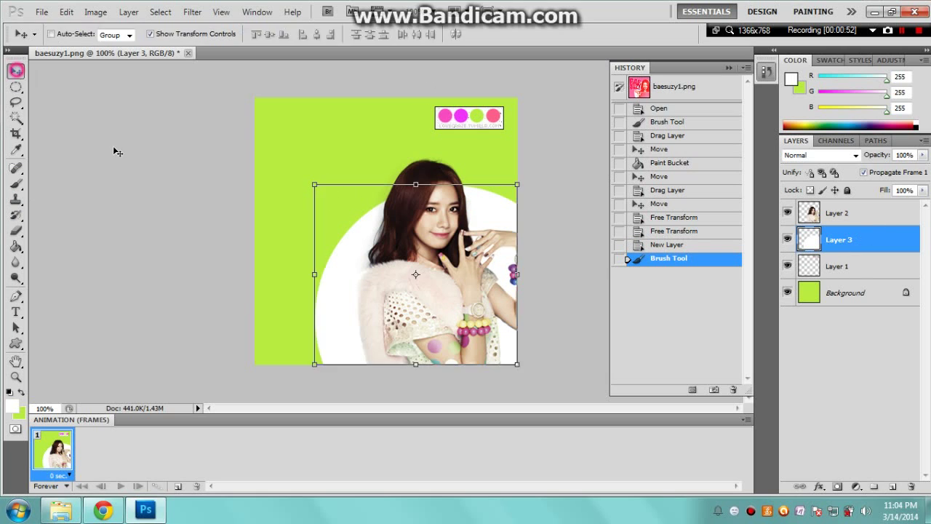
key("Right")
key("Right")
key("Right")
key("Right")
key("Right")
key("Right")
key("Right")
key("Right")
key("Right")
key("Right")
key("Right")
key("Right")
key("Right")
key("Right")
key("Right")
key("Right")
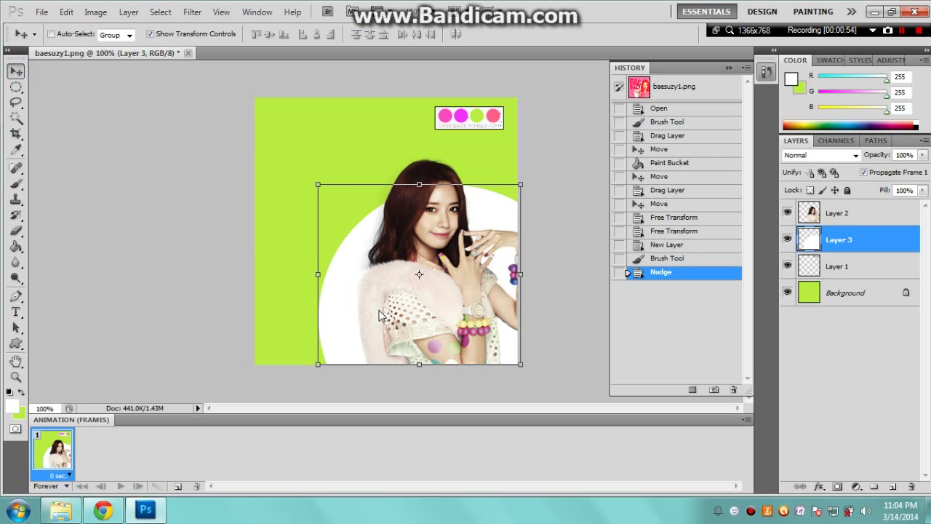
key("Left")
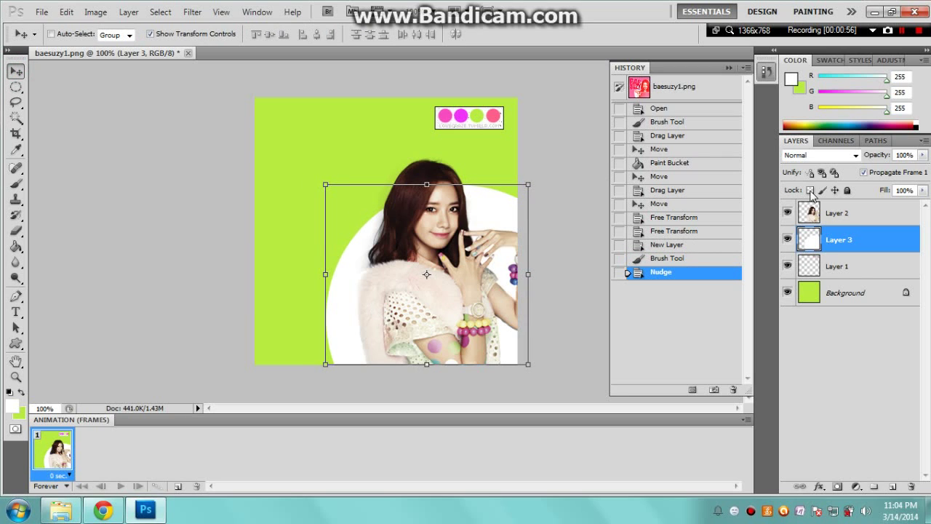
Enlarge the woman's layer to about 102% width and 104% height and apply the transformation.
left_click(830, 215)
left_click_drag(342, 157, 337, 144)
left_click(9, 71)
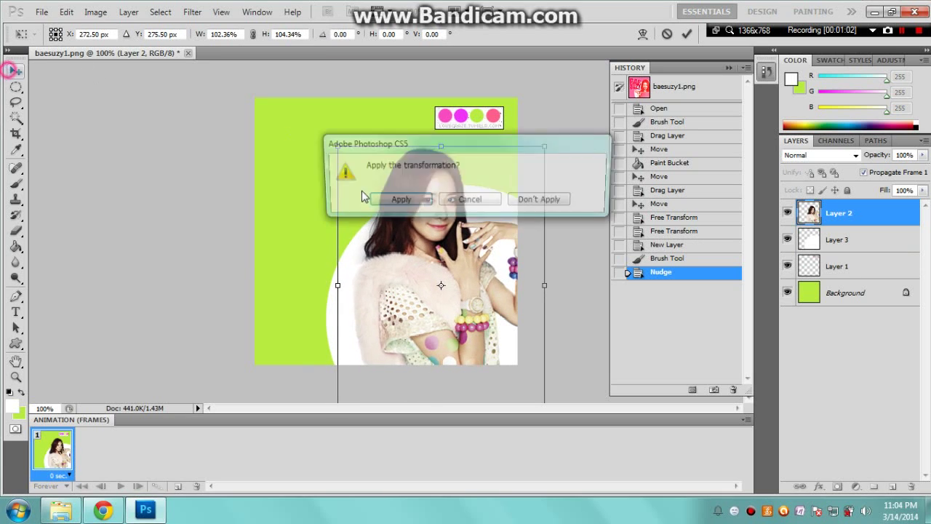
left_click(413, 198)
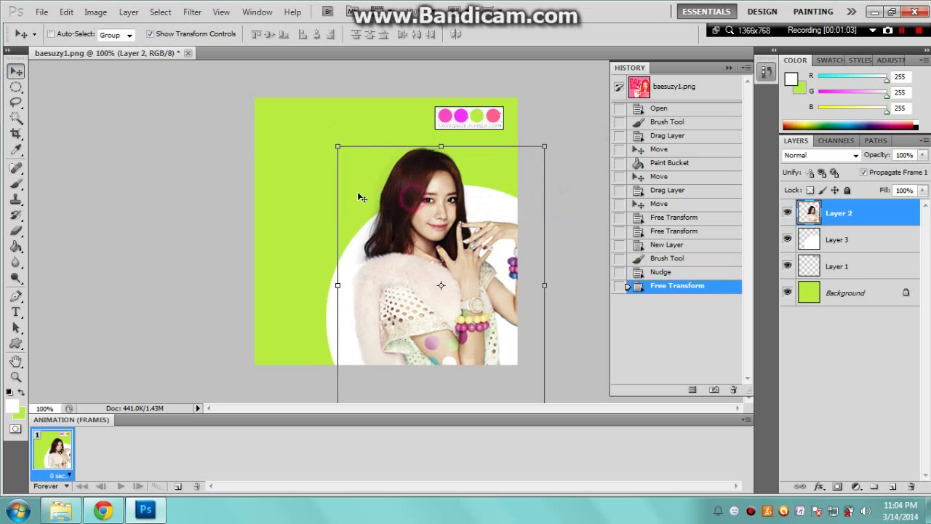
Hide the transform controls and give the woman's layer a drop shadow with 100% opacity, 0 px size and a 180° angle.
left_click(221, 34)
double_click(841, 211)
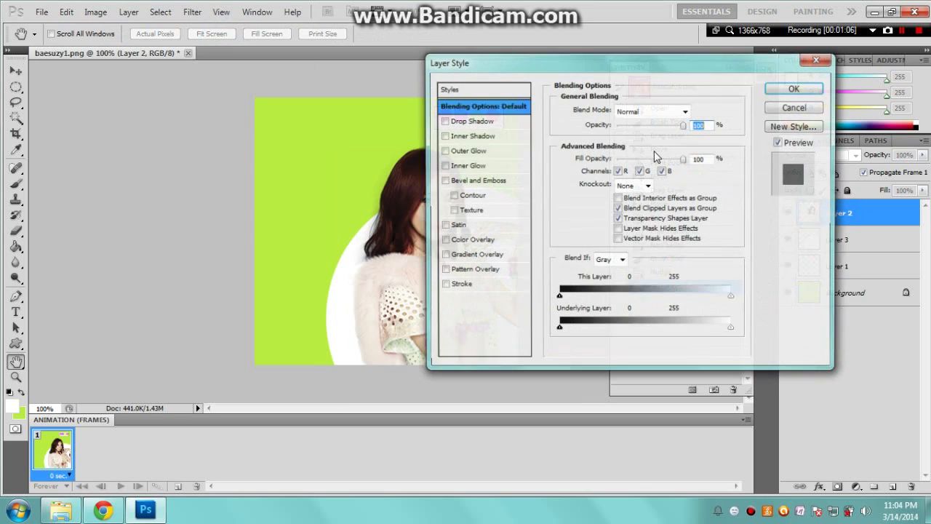
left_click(472, 120)
left_click_drag(655, 125, 671, 125)
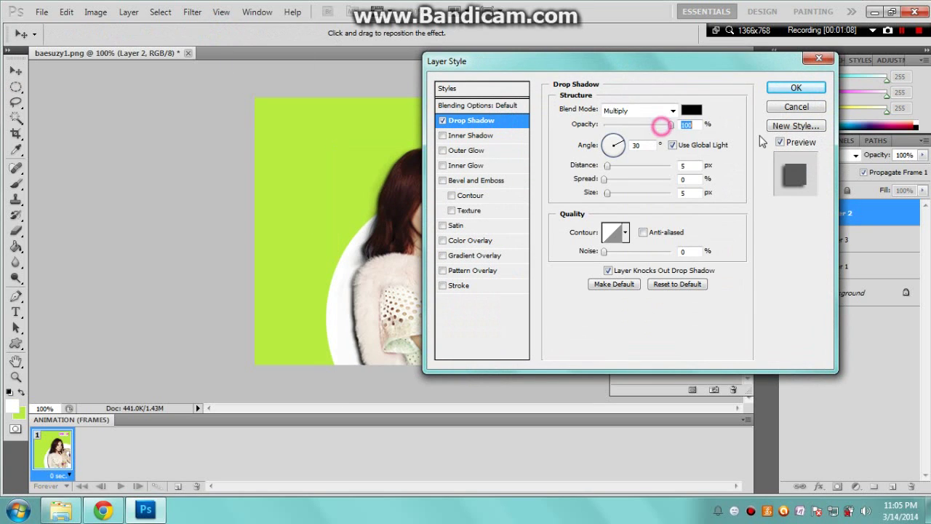
left_click_drag(608, 193, 602, 192)
left_click_drag(619, 150, 607, 146)
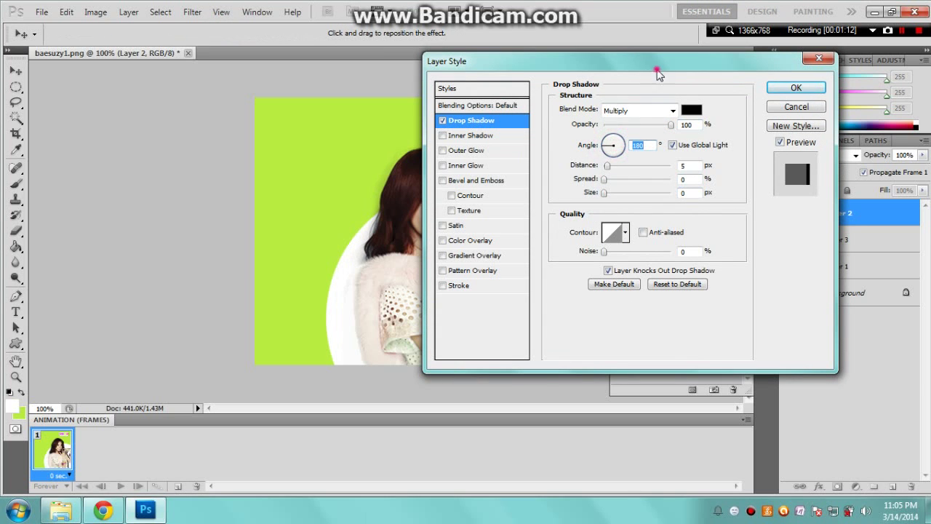
Set the drop shadow to white (ffffff) with Normal blend mode, apply it, and move the woman slightly upward.
left_click_drag(658, 73, 780, 76)
left_click(813, 116)
left_click(490, 160)
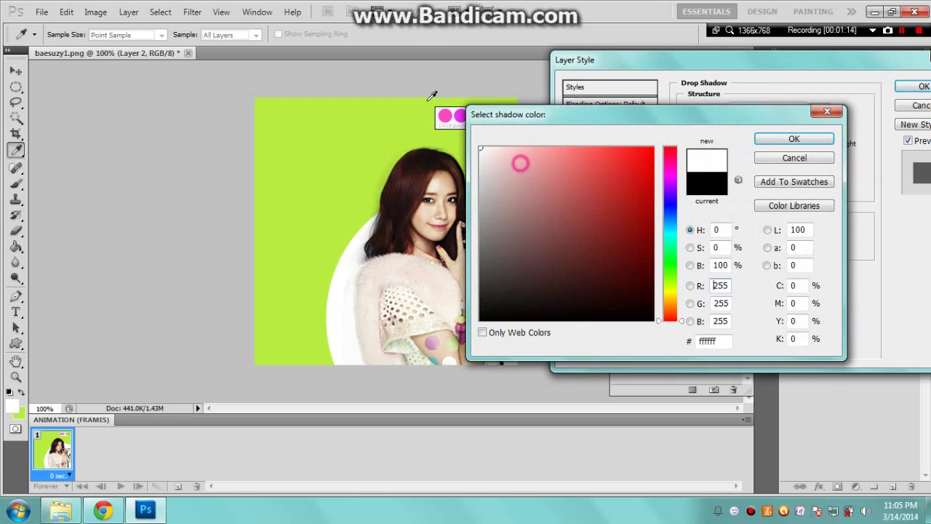
left_click(821, 138)
left_click(757, 109)
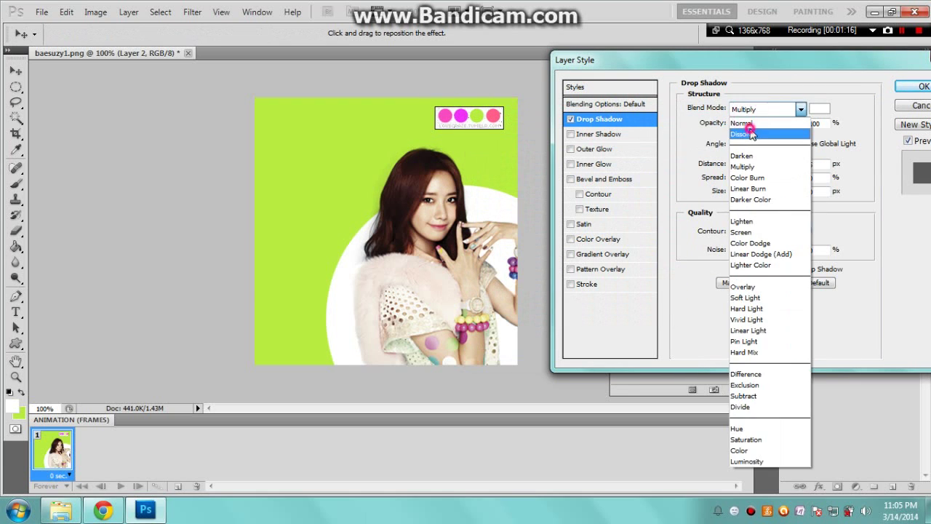
left_click(743, 134)
left_click(753, 109)
left_click(753, 125)
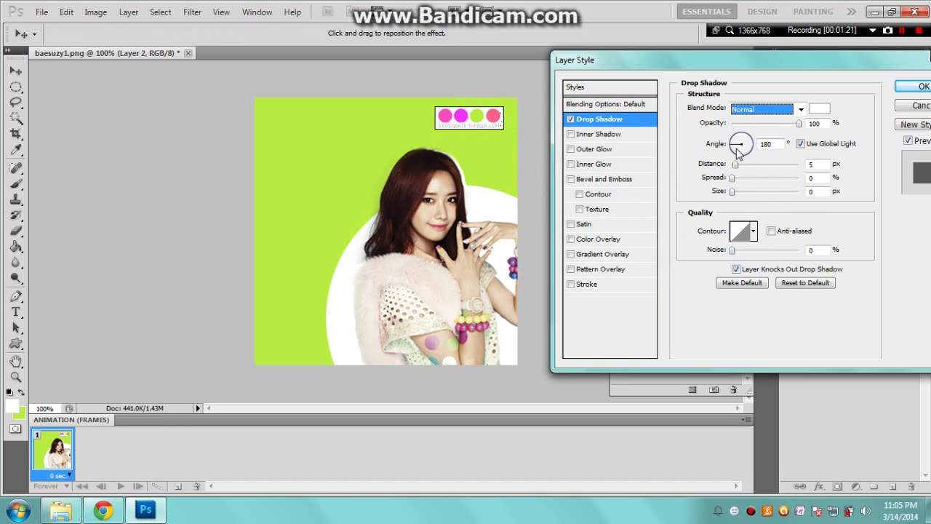
left_click(921, 86)
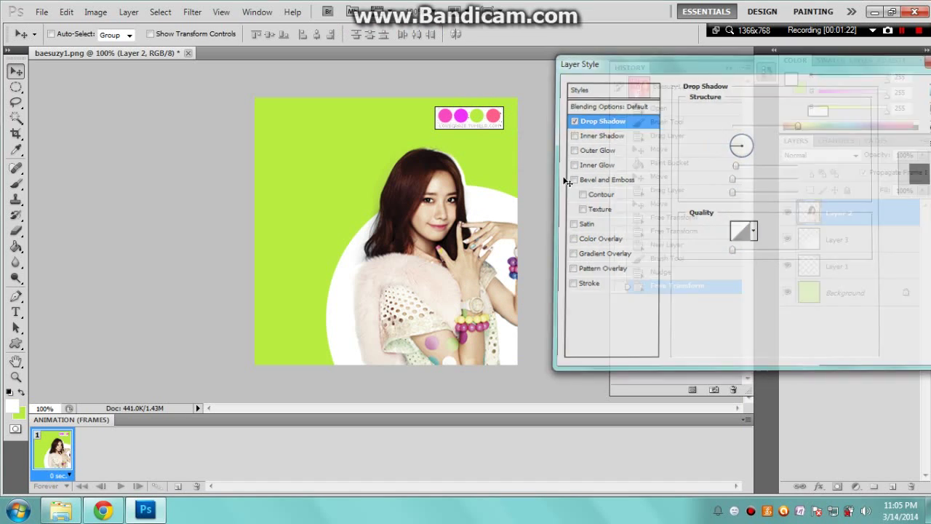
mouse_move(450, 248)
left_mouse_down()
mouse_move(442, 225)
mouse_move(450, 233)
left_mouse_up()
Add a pattern fill layer above the woman using the soft-edged diagonal dot pattern at 41% scale.
left_click(856, 487)
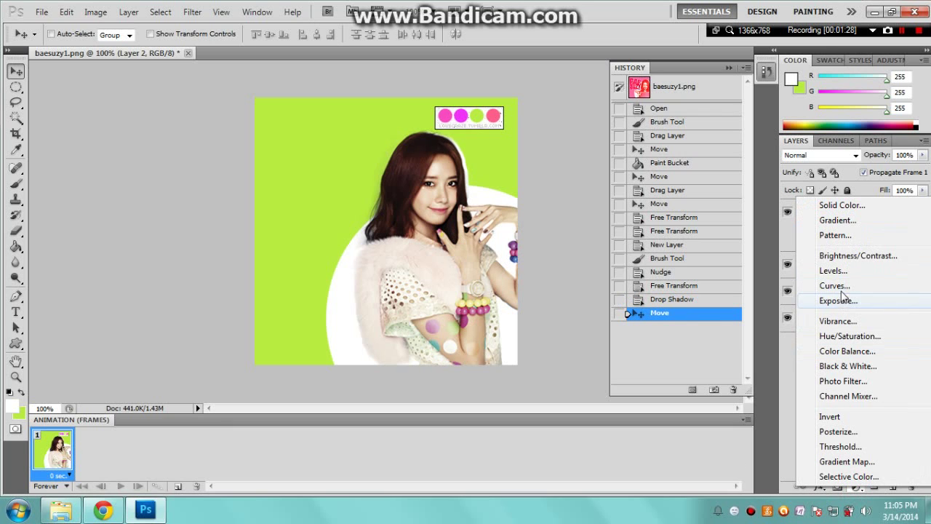
left_click(836, 236)
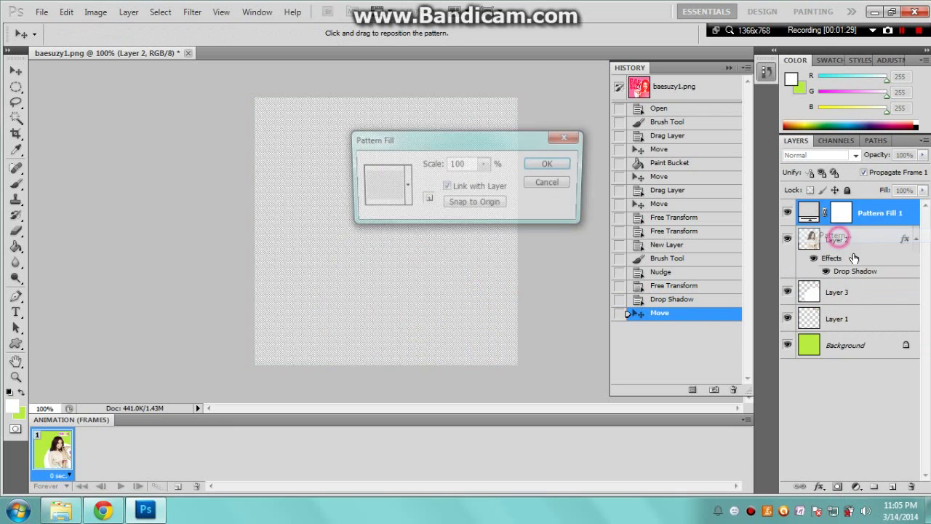
left_click(386, 189)
left_click(412, 249)
left_click(383, 250)
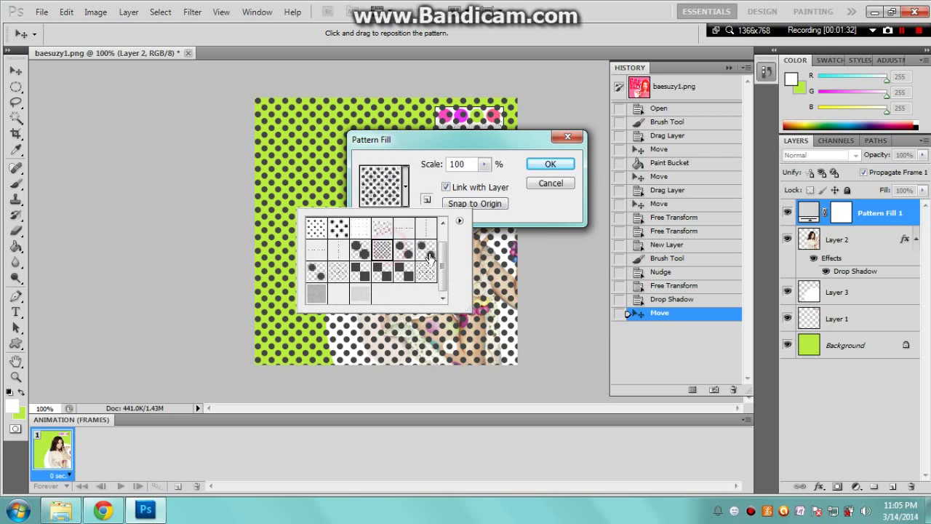
left_click(428, 251)
left_click(474, 162)
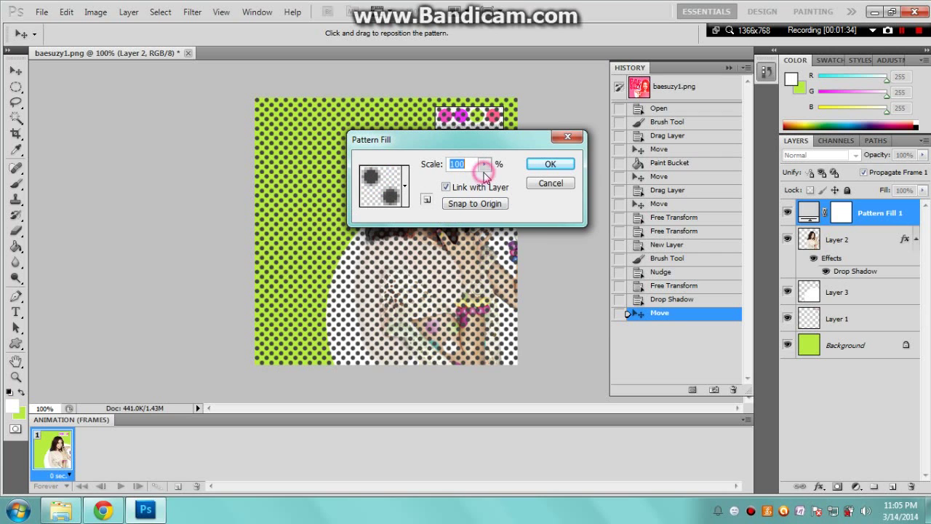
left_click_drag(485, 163, 482, 188)
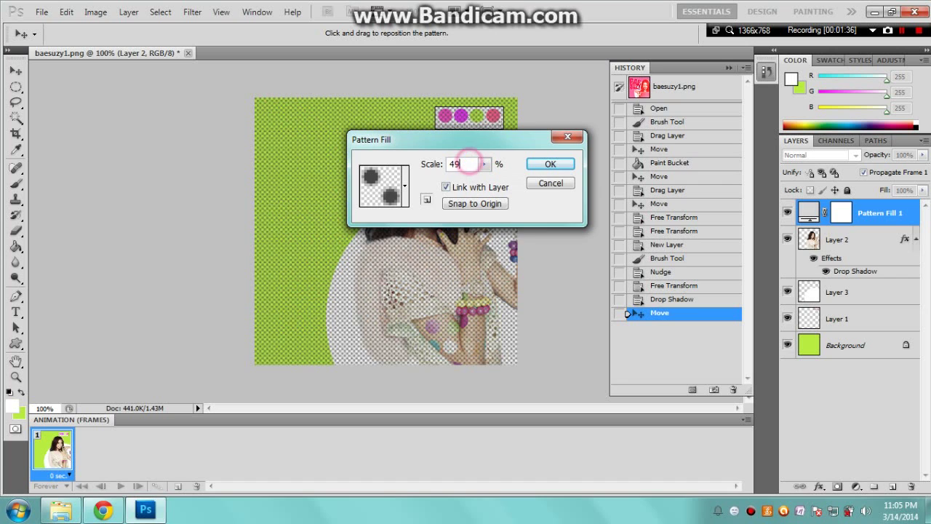
double_click(457, 163)
type("41")
key("Return")
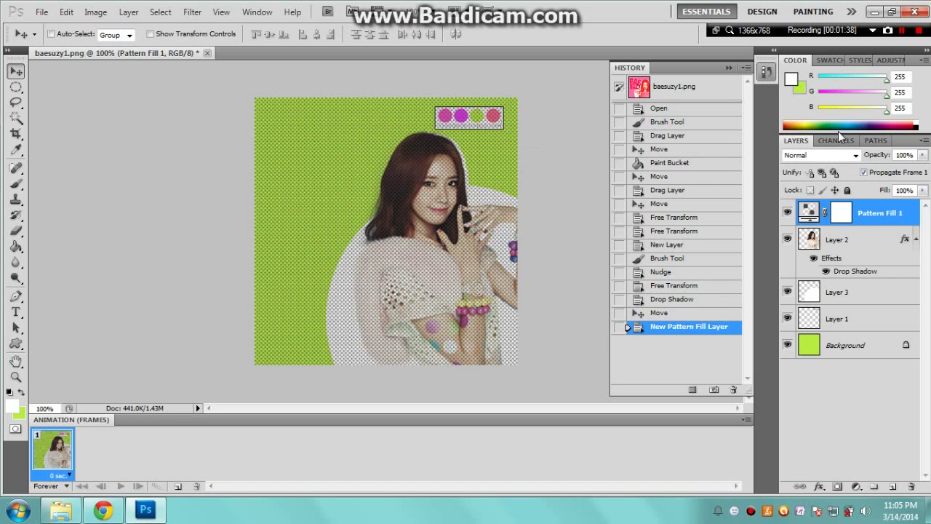
Set the pattern fill layer to Overlay blend mode with 83% opacity and deselect it.
left_click(832, 154)
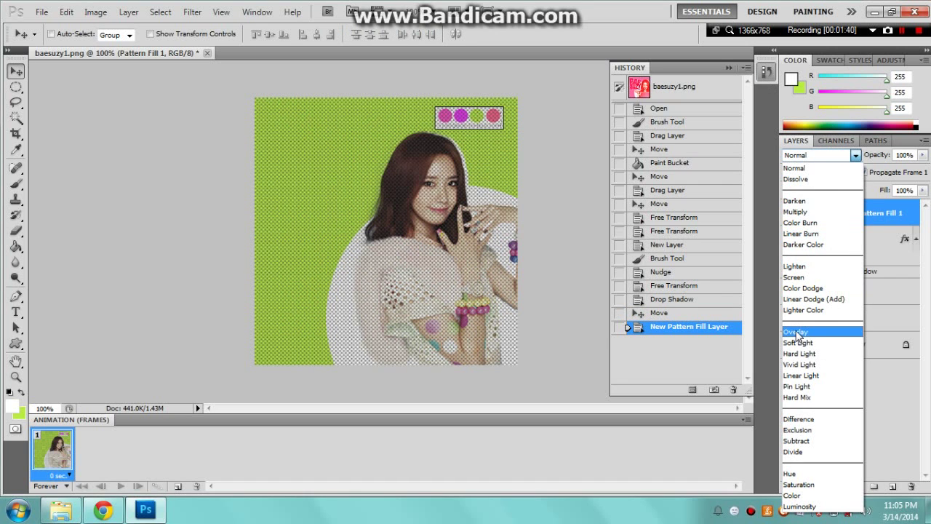
left_click(796, 331)
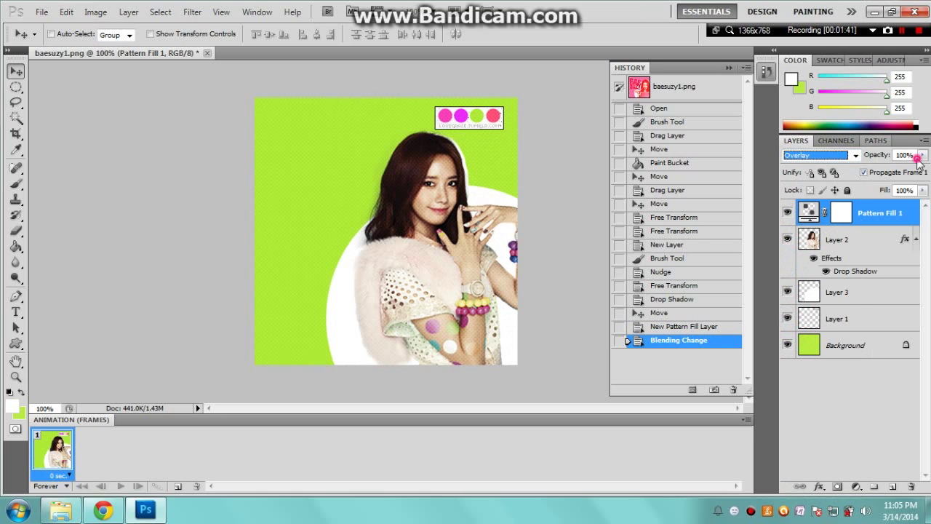
left_click_drag(921, 155, 913, 167)
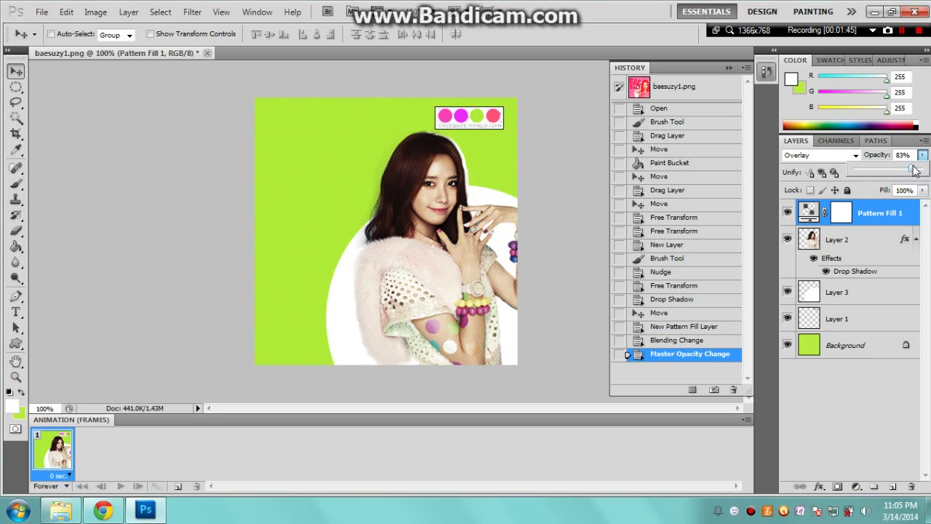
left_click(894, 409)
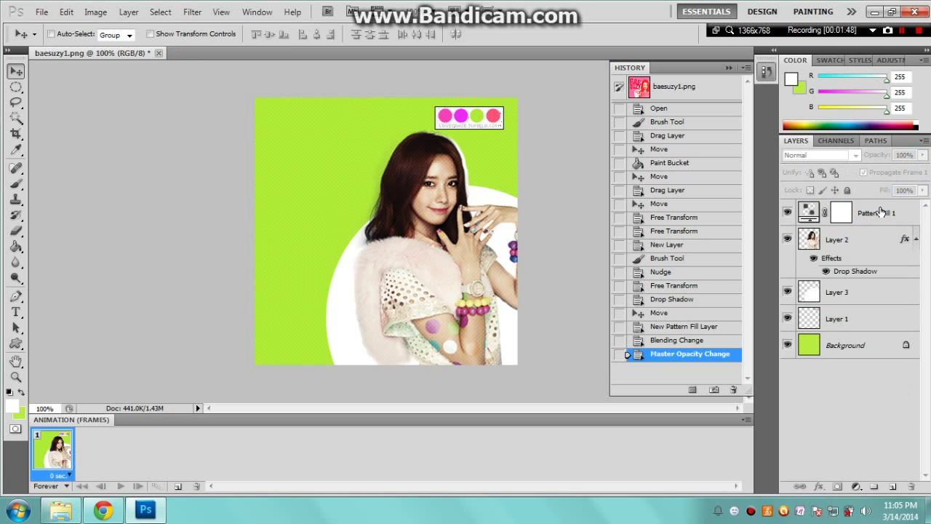
Set the Type tool's text color to light lime green (ceff74), starting from a green sampled on the canvas.
left_click(880, 242)
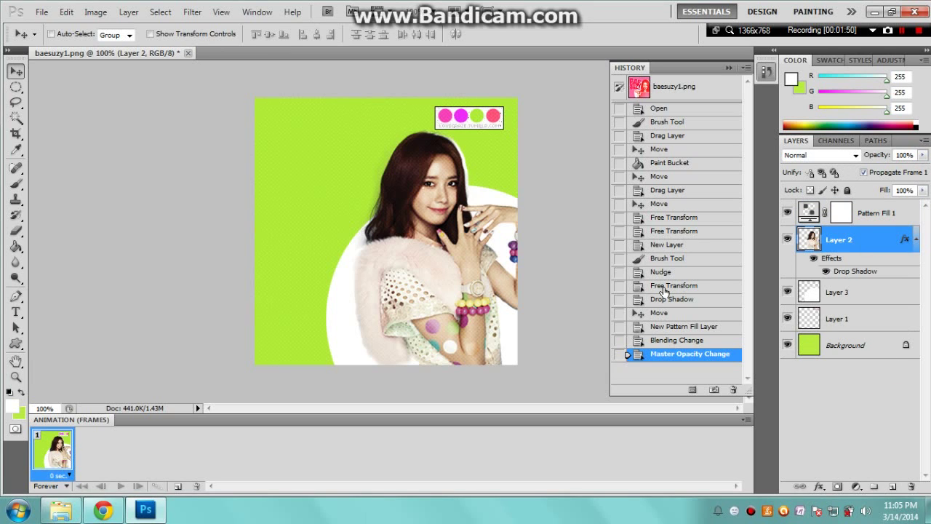
left_click(15, 312)
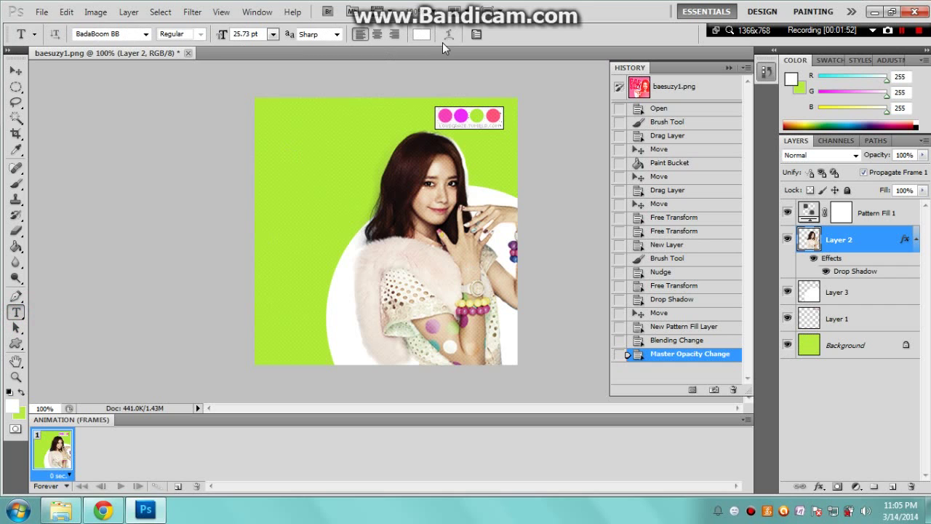
left_click(422, 34)
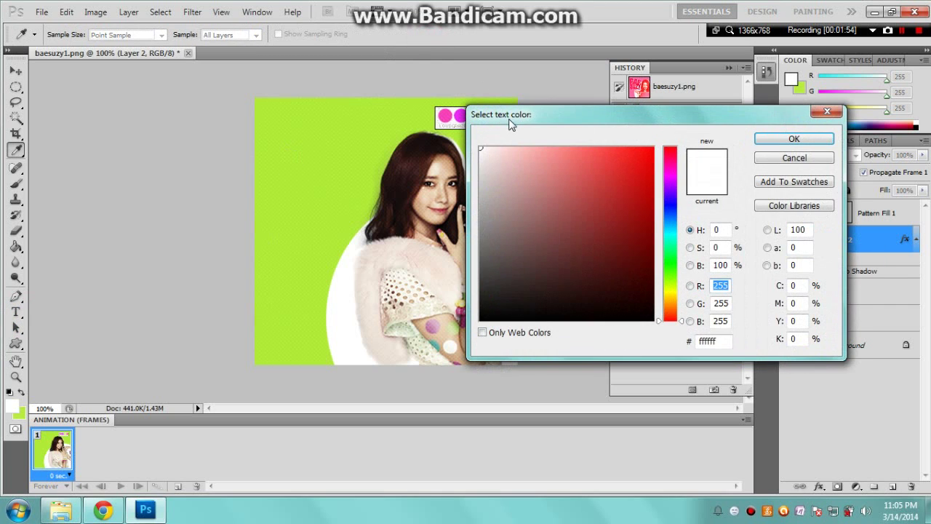
left_click_drag(509, 117, 544, 109)
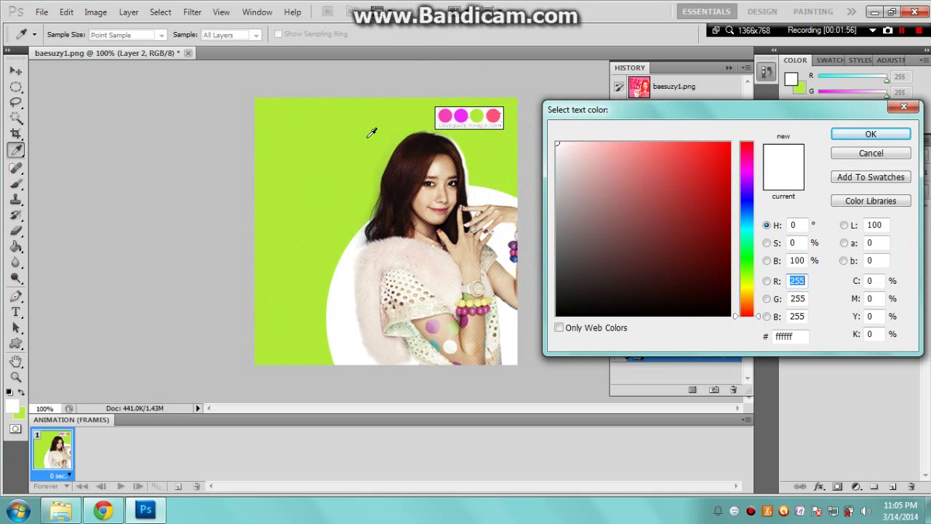
left_click(455, 114)
left_click(293, 160)
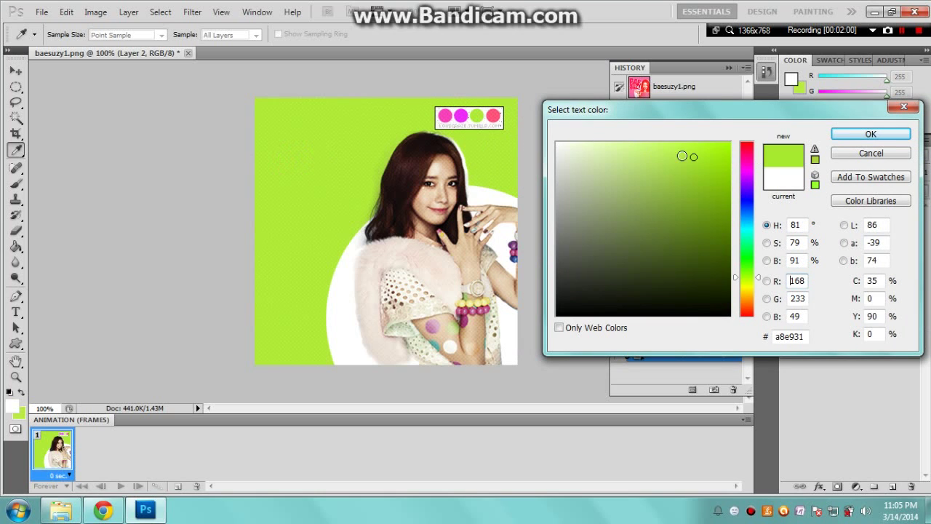
mouse_move(695, 158)
left_mouse_down()
mouse_move(662, 139)
mouse_move(704, 143)
mouse_move(734, 133)
mouse_move(657, 153)
mouse_move(638, 138)
mouse_move(650, 138)
left_mouse_up()
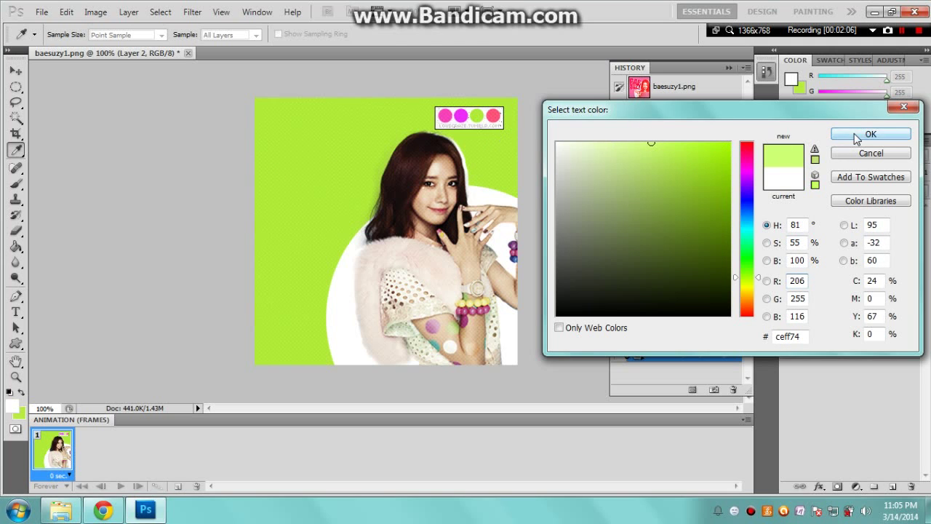
left_click(865, 135)
Delete Layer 1, the unused layer between the white circle and the background.
right_click(863, 329)
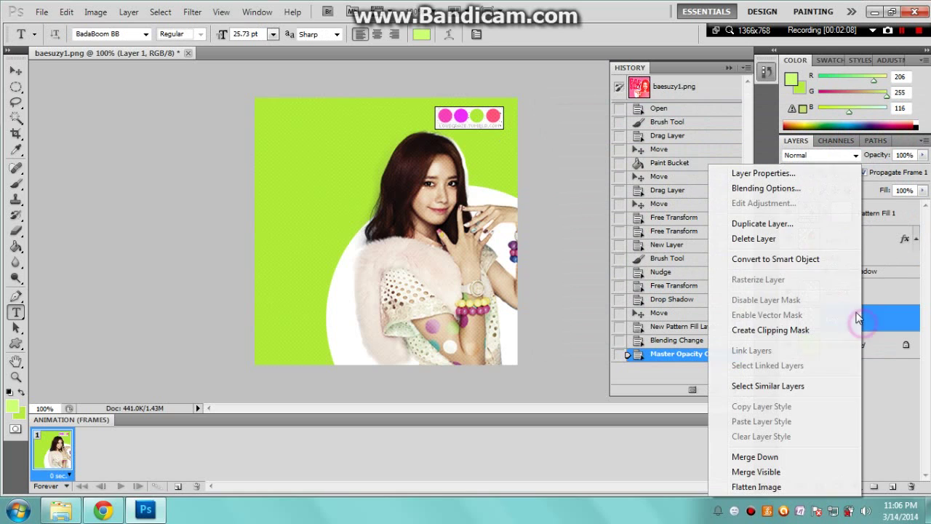
left_click(746, 241)
left_click(388, 201)
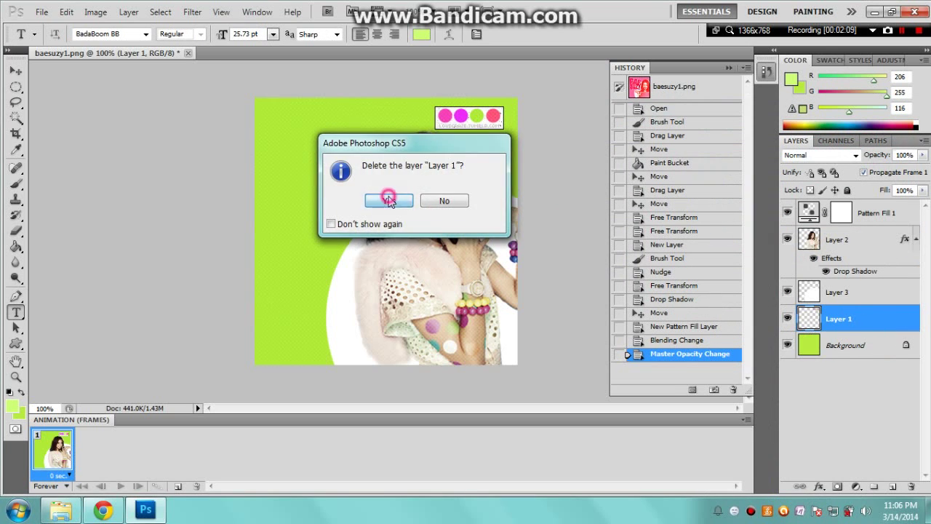
Add the text "Im" in BadaBoom BB above the background, enlarge it to about 717% width and 611% height, and place it in the canvas's upper-left area.
left_click(282, 151)
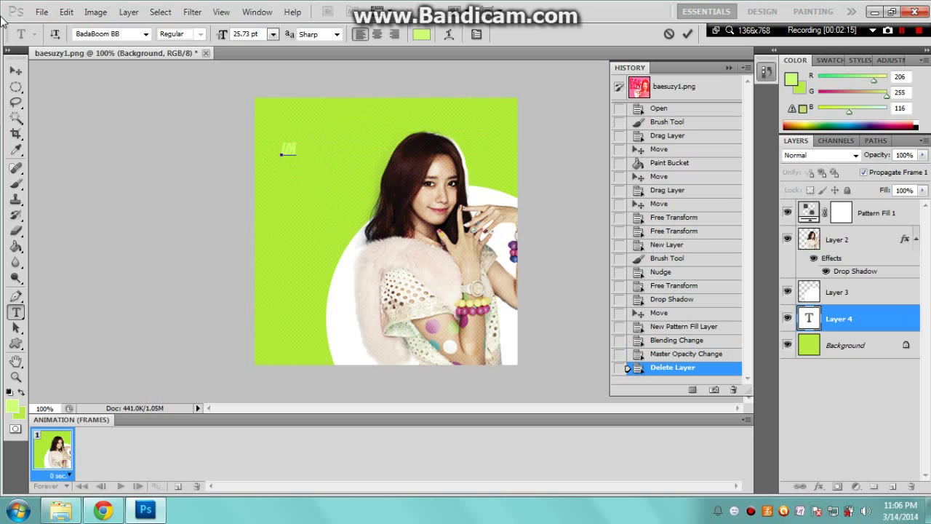
left_click(16, 70)
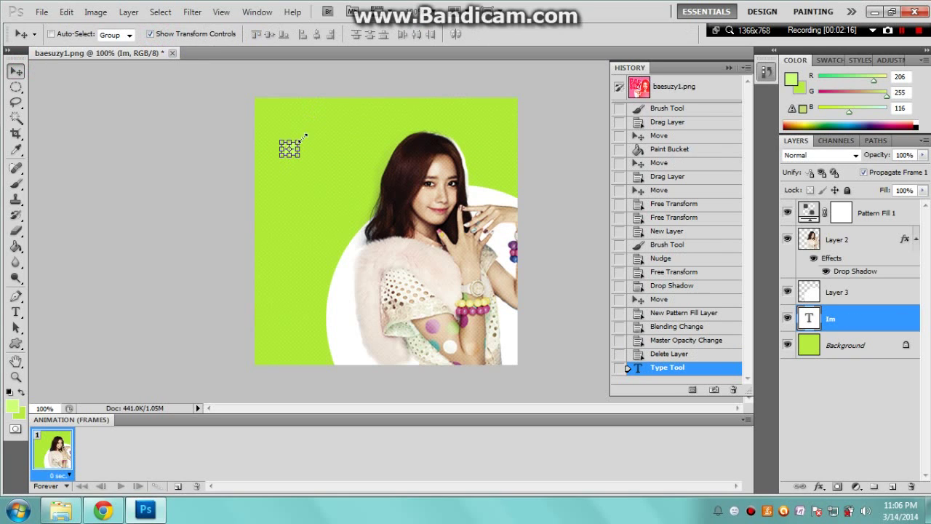
left_click_drag(302, 136, 398, 56)
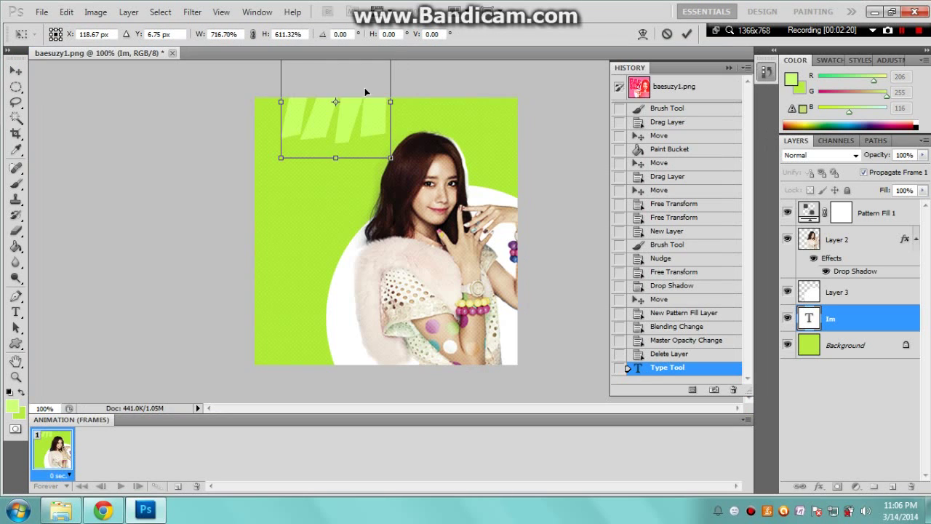
left_click_drag(343, 105, 335, 165)
key("Return")
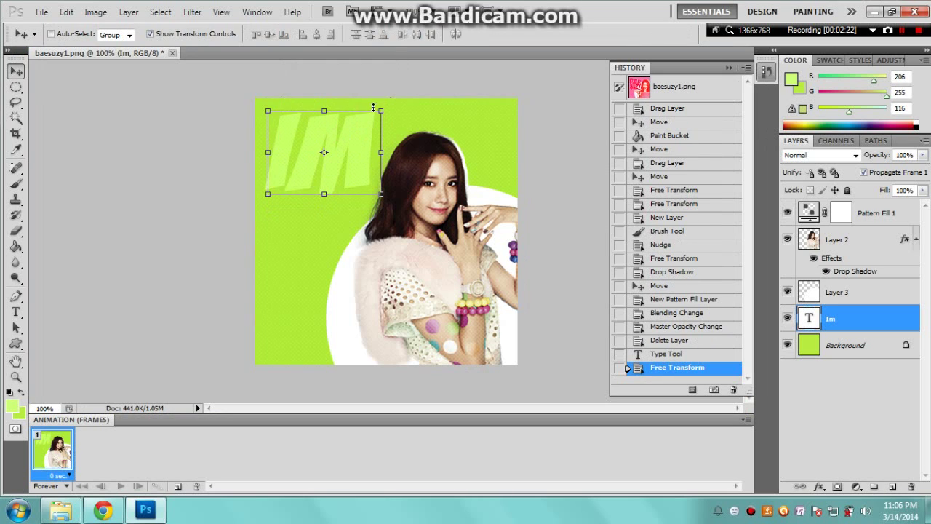
Scale the "Im" text to about 96% width and 91% height and center it near X 94 px, Y 74 px.
key("ctrl+t")
mouse_move(378, 108)
left_mouse_down()
mouse_move(369, 92)
mouse_move(373, 98)
left_mouse_up()
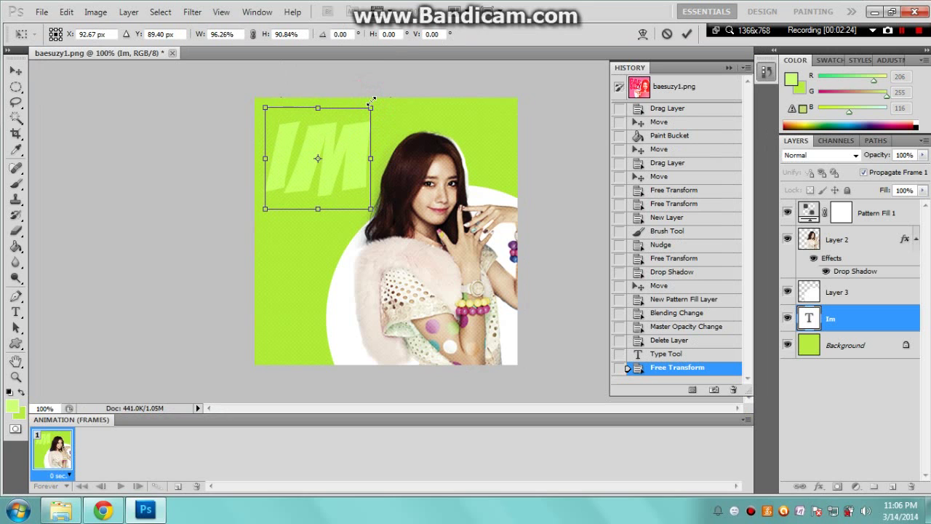
left_click_drag(320, 150, 321, 136)
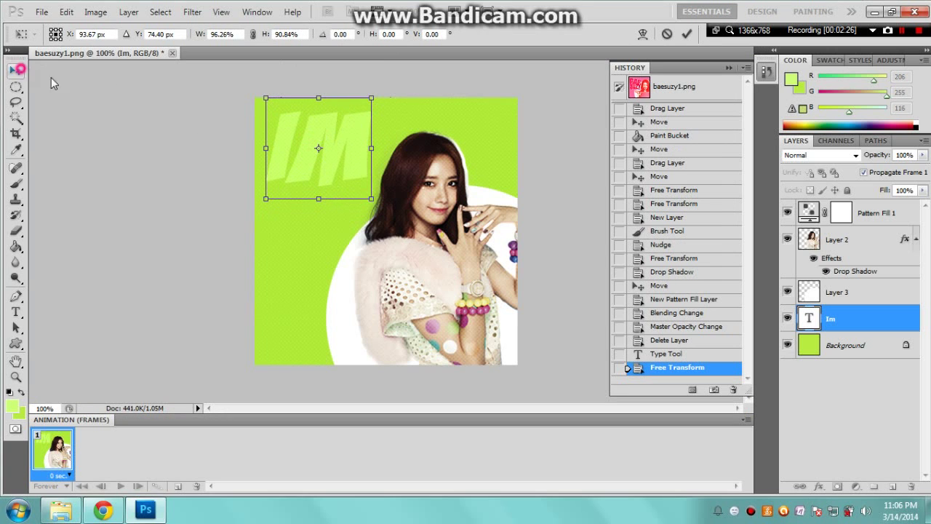
left_click(15, 70)
key("Return")
Move the woman and white circle layers together slightly down and to the right on the canvas.
left_click(874, 293)
left_click(865, 250, "shift")
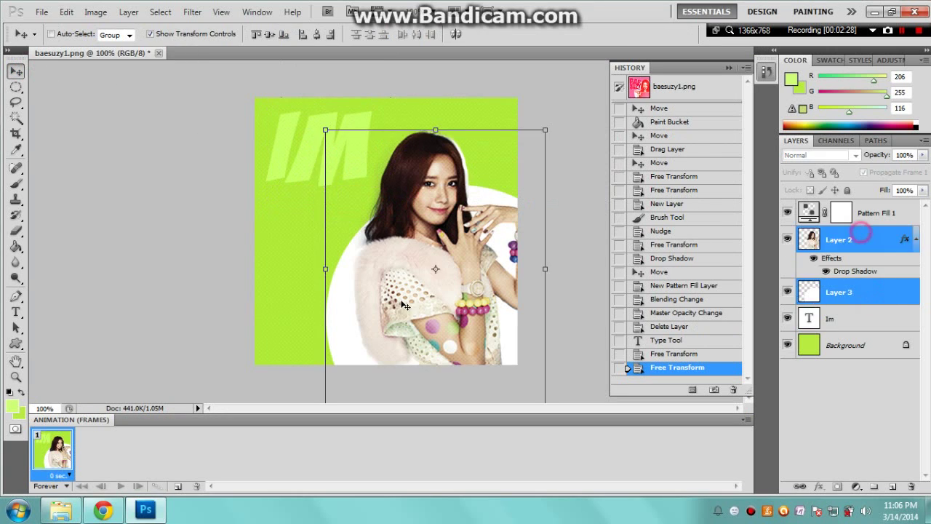
left_click_drag(404, 287, 419, 320)
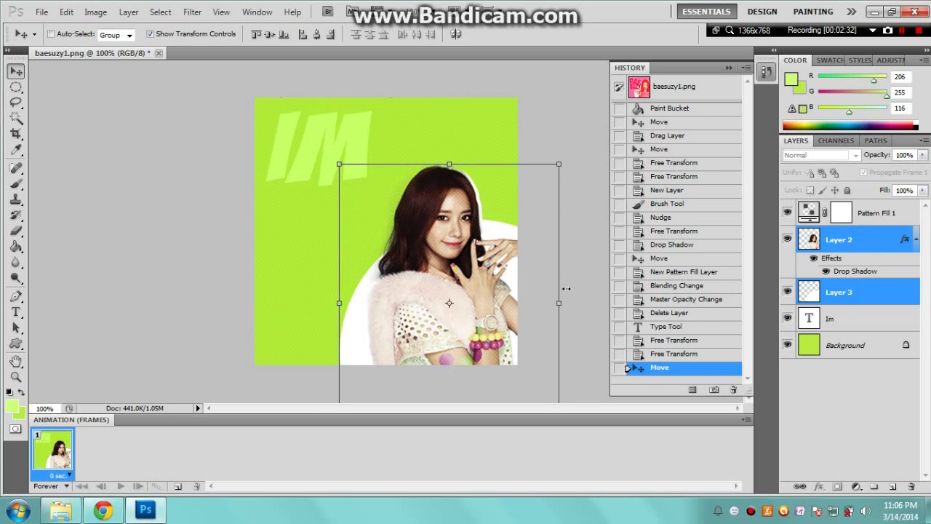
Give the "Im" text layer a drop shadow with 100% opacity and 0 px size.
left_click(869, 323)
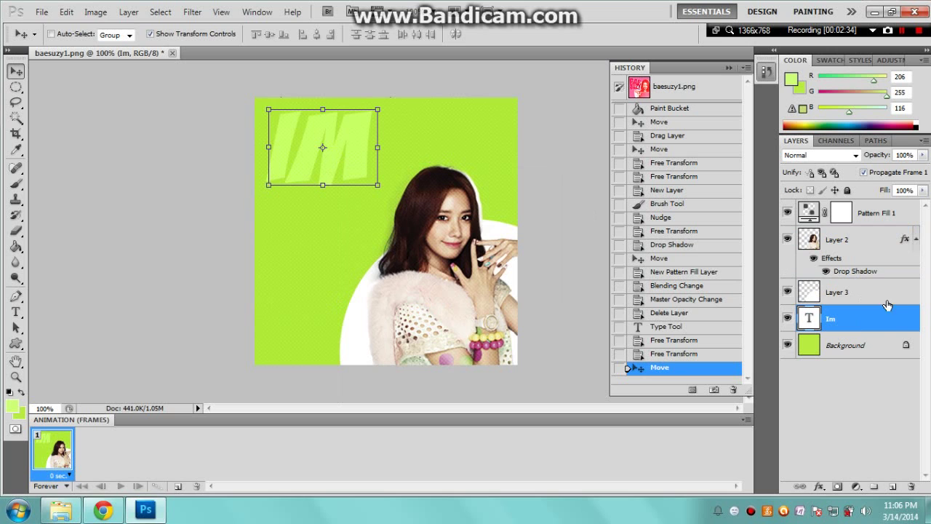
double_click(888, 329)
left_click(605, 119)
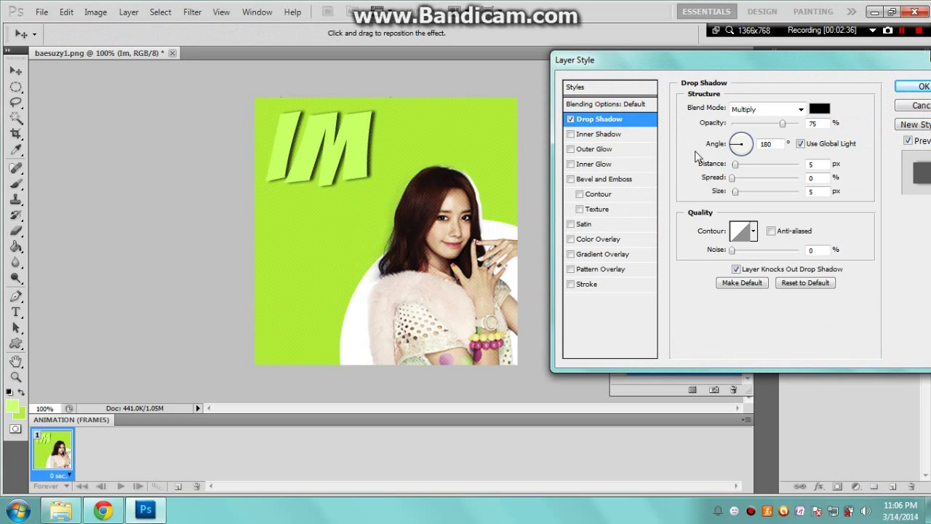
left_click_drag(791, 131, 801, 125)
left_click_drag(735, 192, 729, 191)
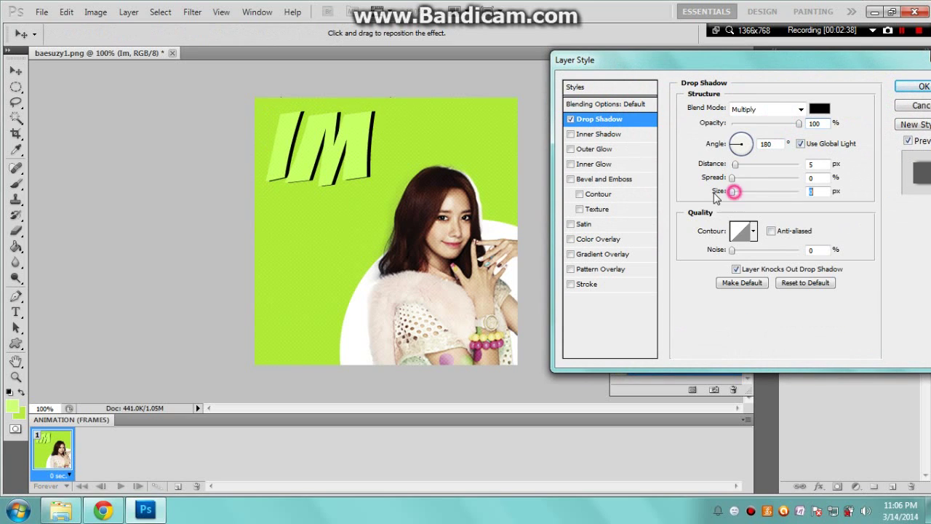
Set the text's drop shadow to white (ffffff) with Normal blend mode, apply it, and hide the transform controls.
left_click(770, 109)
left_click(749, 99)
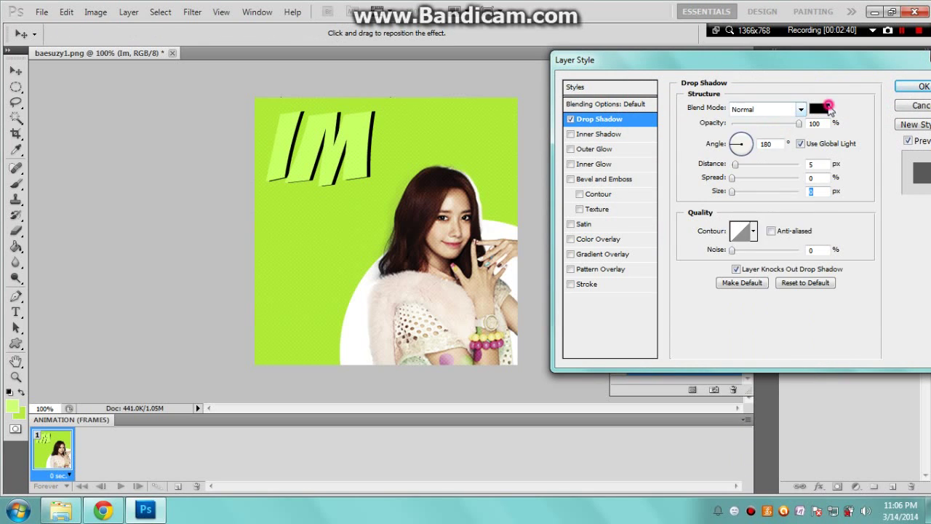
left_click(820, 108)
left_click_drag(589, 182, 530, 109)
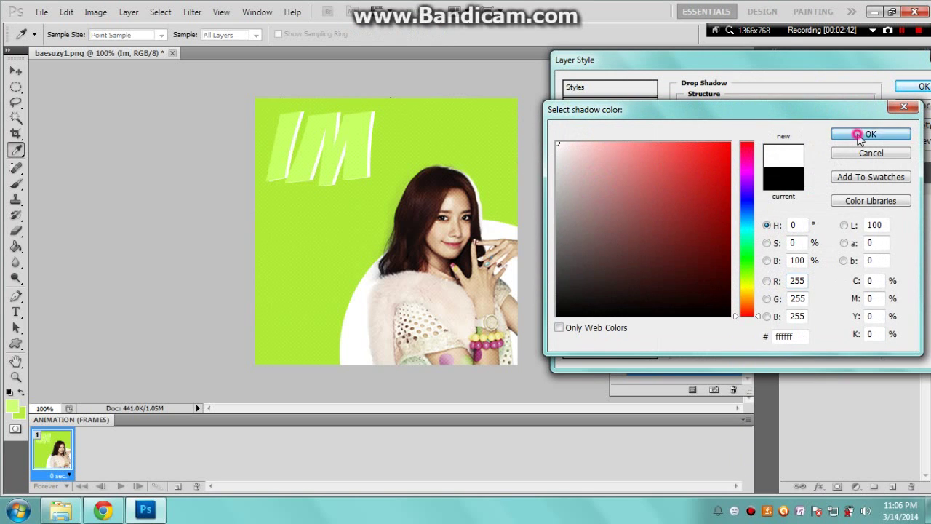
left_click(844, 134)
left_click(921, 86)
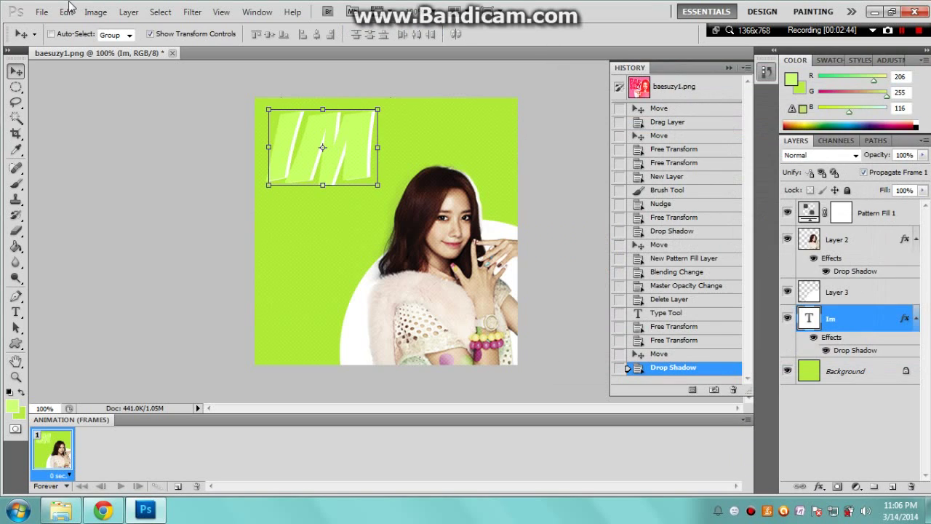
left_click(199, 35)
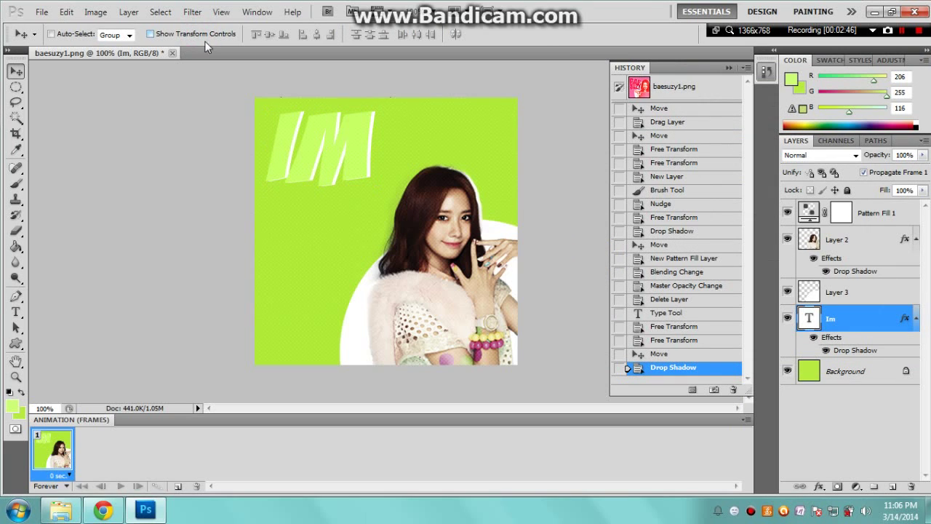
Change the "Im" text color to a slightly more saturated lime green (cfff64).
left_click(16, 326)
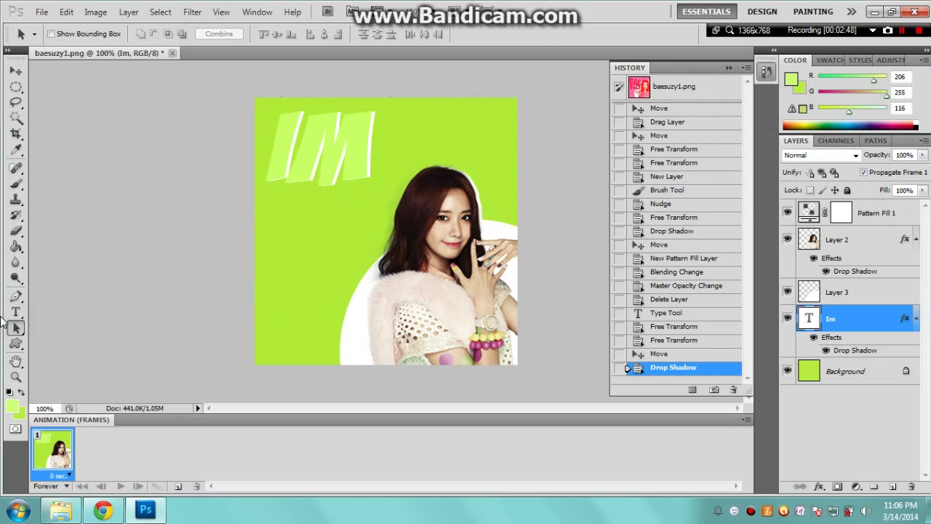
left_click(15, 312)
left_click(422, 34)
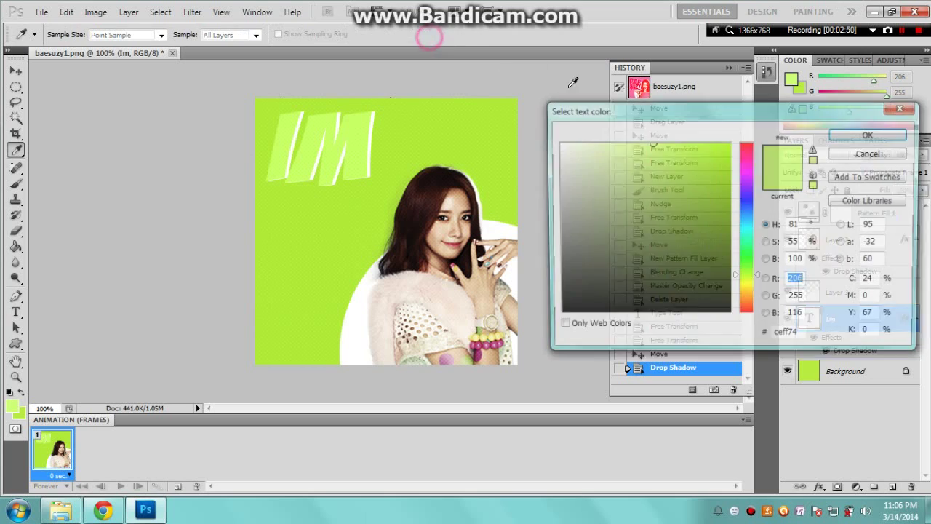
left_click_drag(650, 148, 669, 142)
left_click(747, 154)
left_click(421, 115)
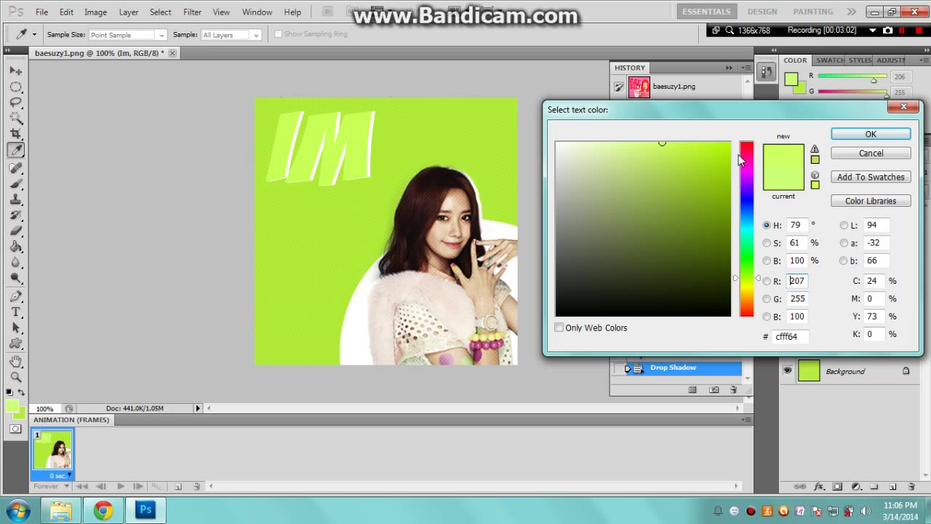
left_click(871, 134)
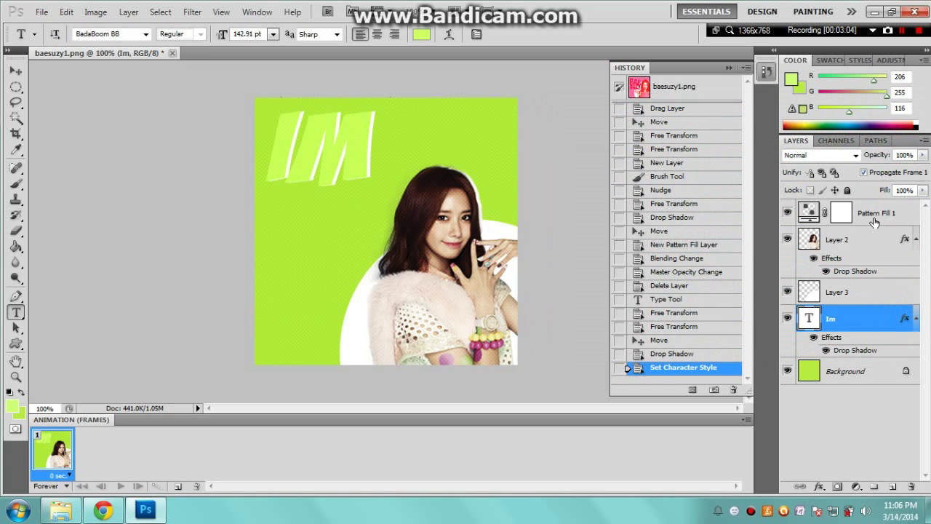
Duplicate the pattern fill layer, place the copy directly above the "Im" text layer, and clip it to the text.
right_click(874, 222)
left_click(792, 220)
left_click(576, 153)
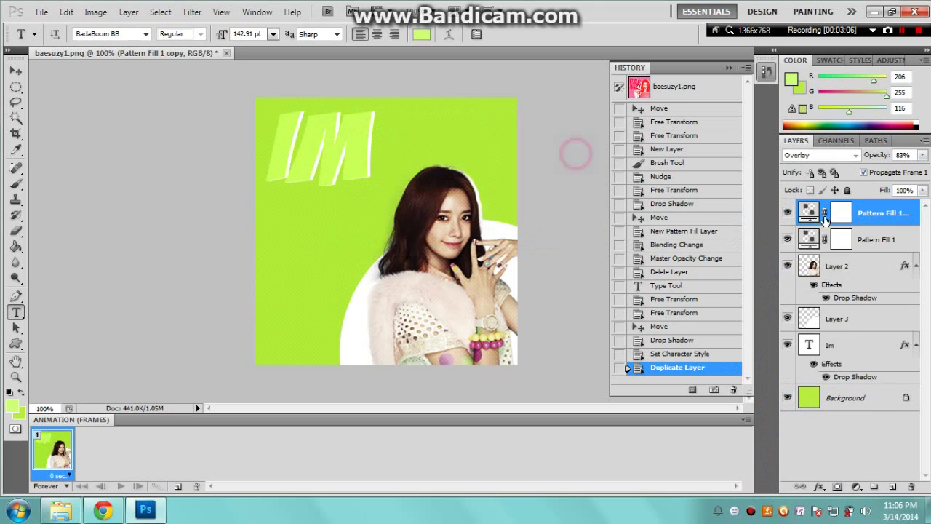
left_click_drag(826, 218, 892, 321)
right_click(901, 320)
left_click(793, 331)
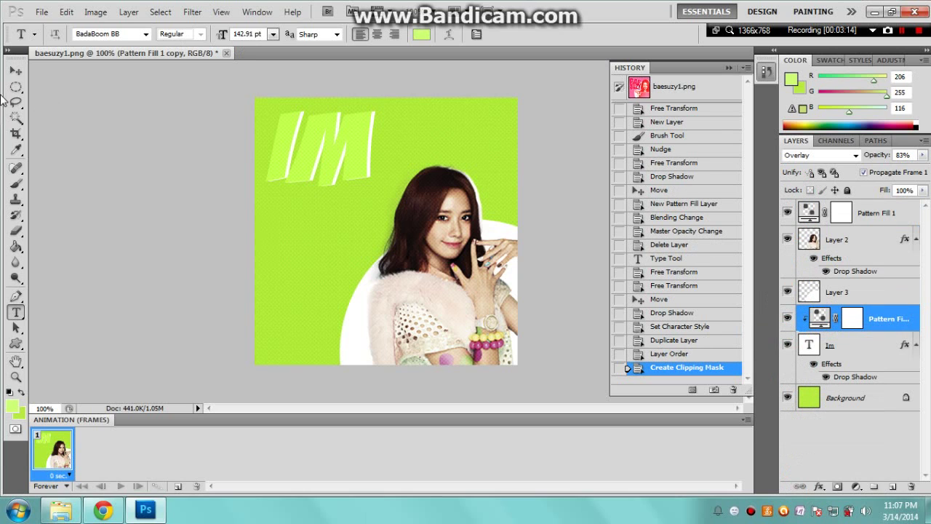
Open the "Im" text color for editing and try a light pink (ffa0d8) based on the woman's bracelet.
left_click(846, 350)
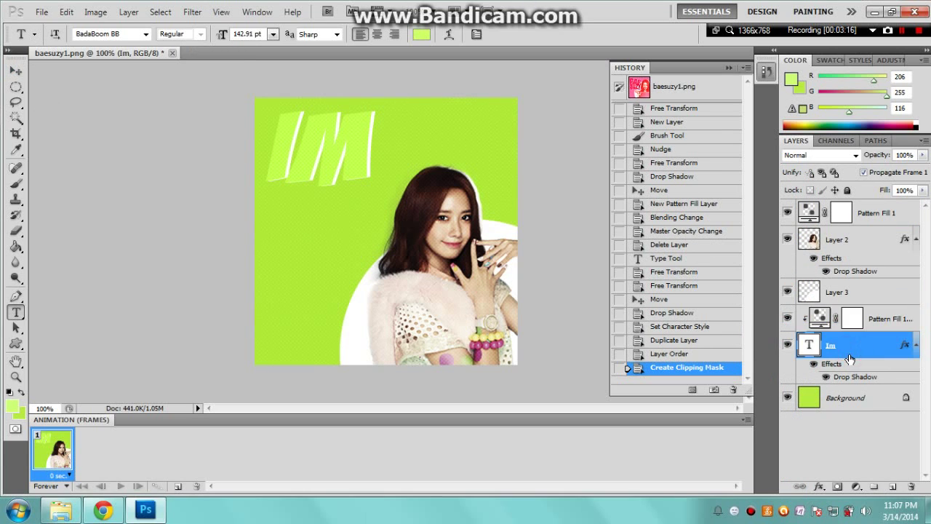
left_click(422, 34)
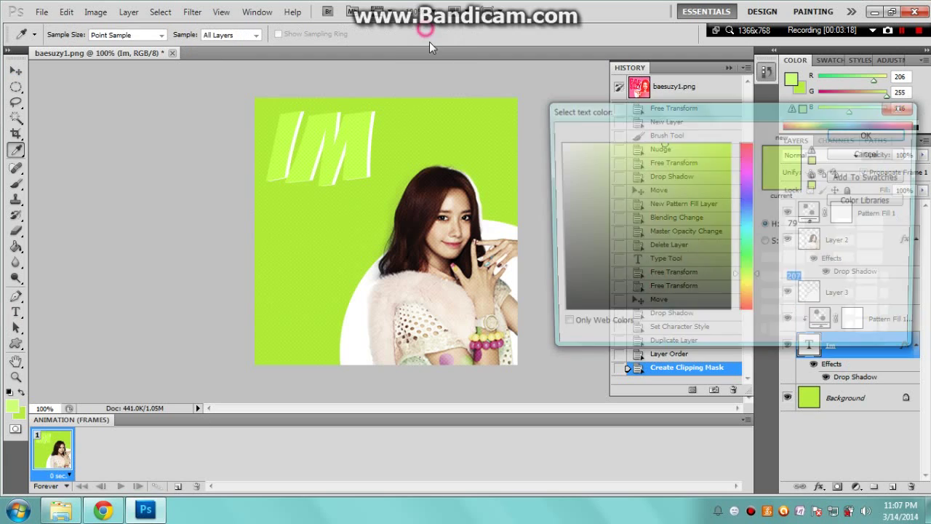
left_click(470, 362)
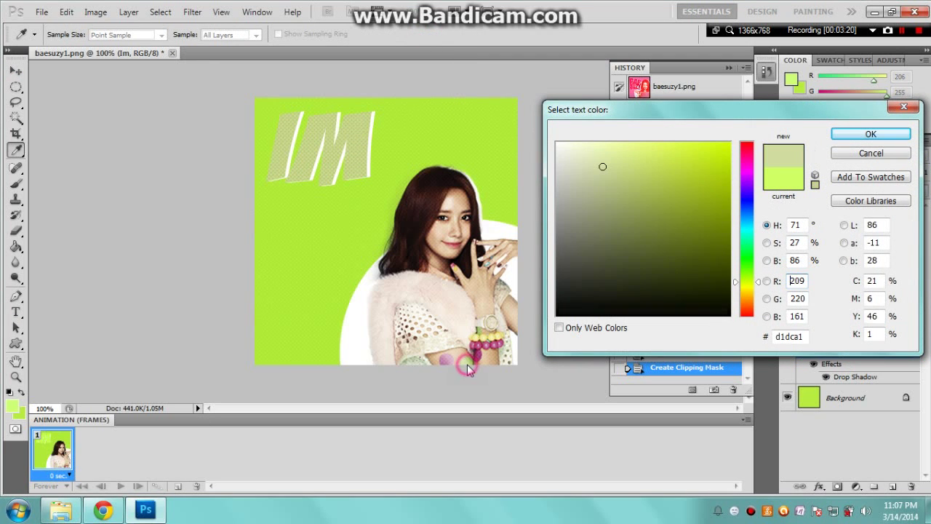
left_click(482, 326)
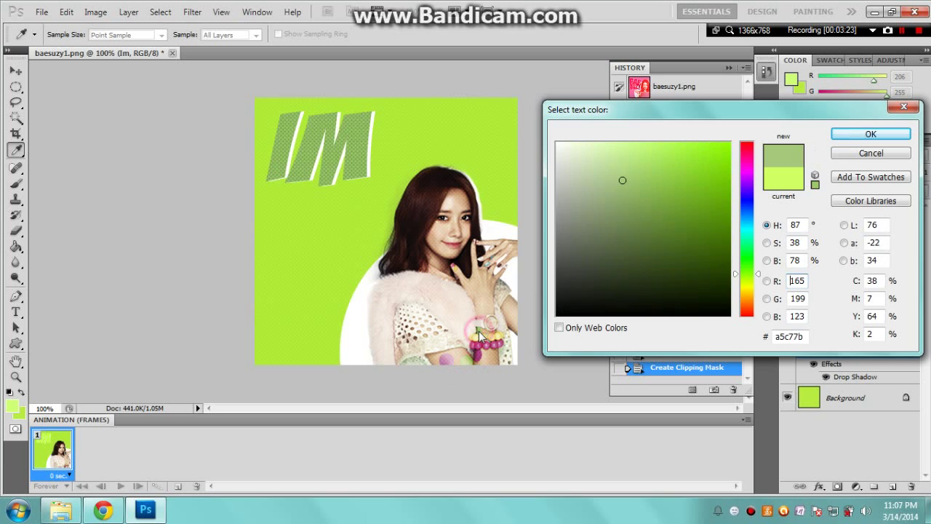
left_click(490, 348)
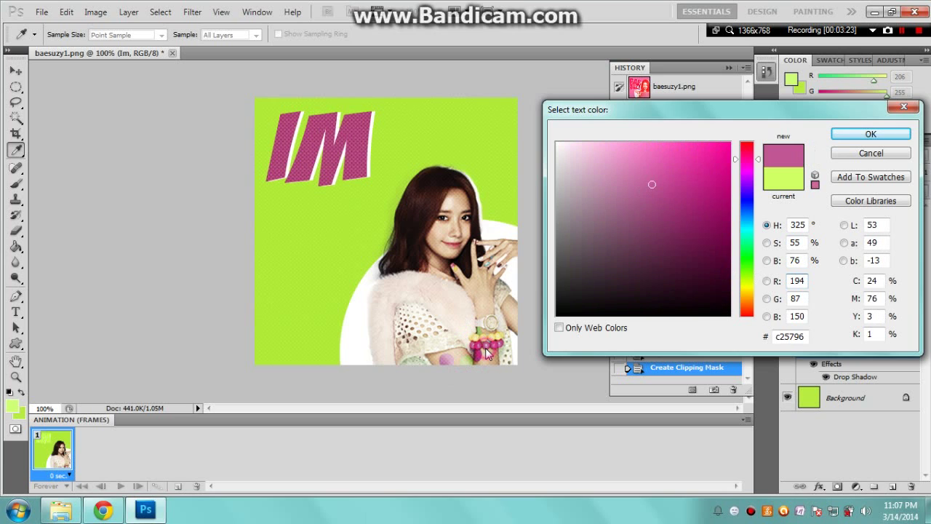
left_click_drag(655, 177, 623, 143)
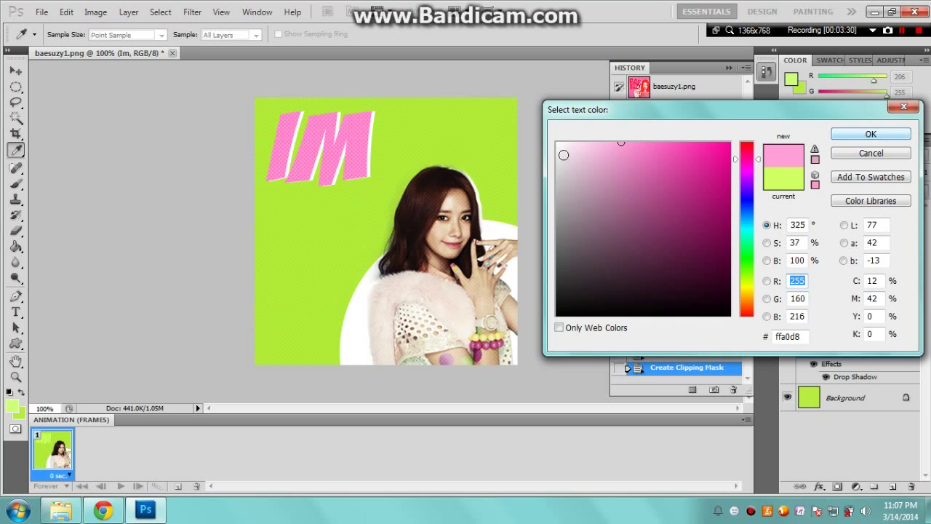
Try bright lime, pale green and near-white shades for the "Im" text color.
left_click(405, 131)
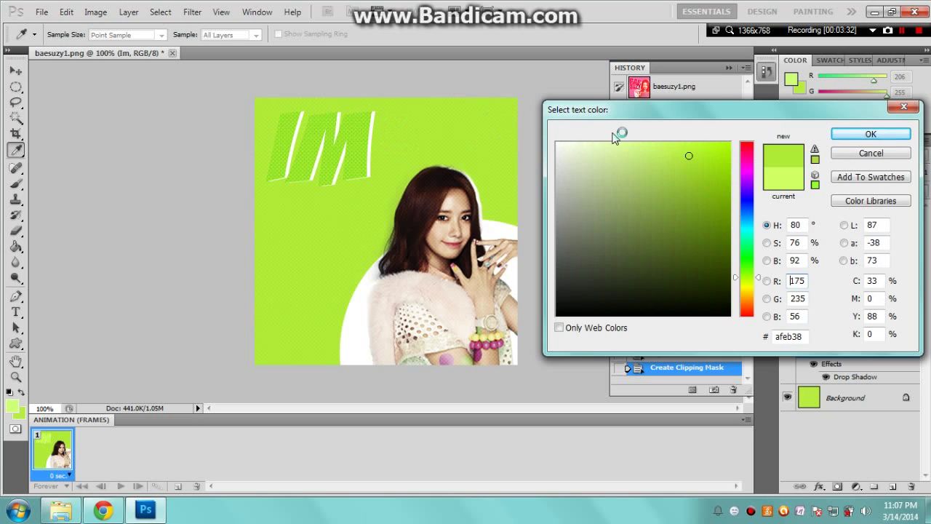
left_click(702, 144)
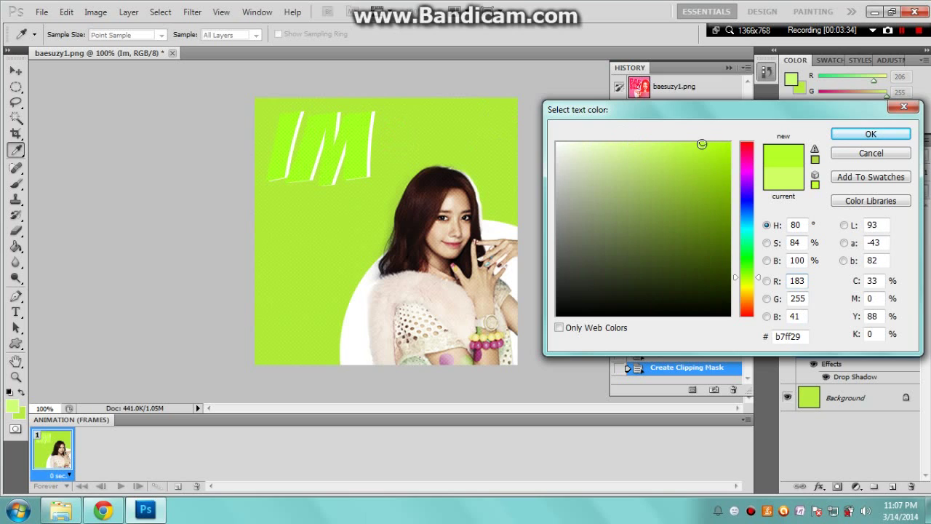
left_click_drag(704, 152, 739, 142)
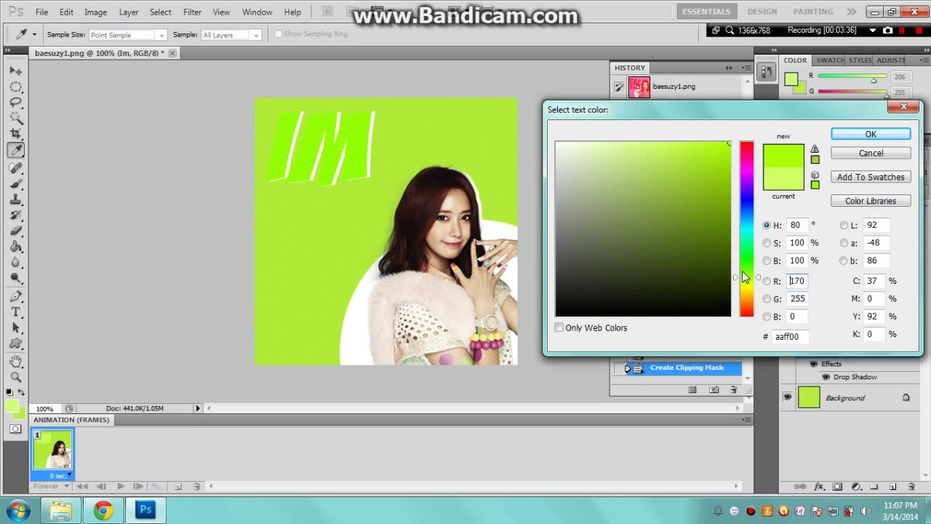
mouse_move(742, 270)
left_mouse_down()
mouse_move(748, 256)
mouse_move(752, 274)
left_mouse_up()
left_click_drag(668, 159, 641, 128)
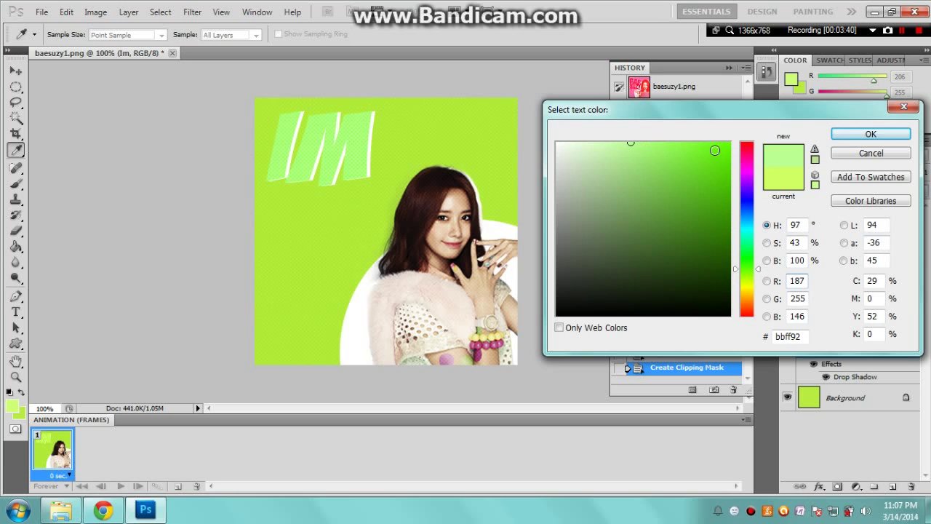
left_click_drag(414, 294, 481, 335)
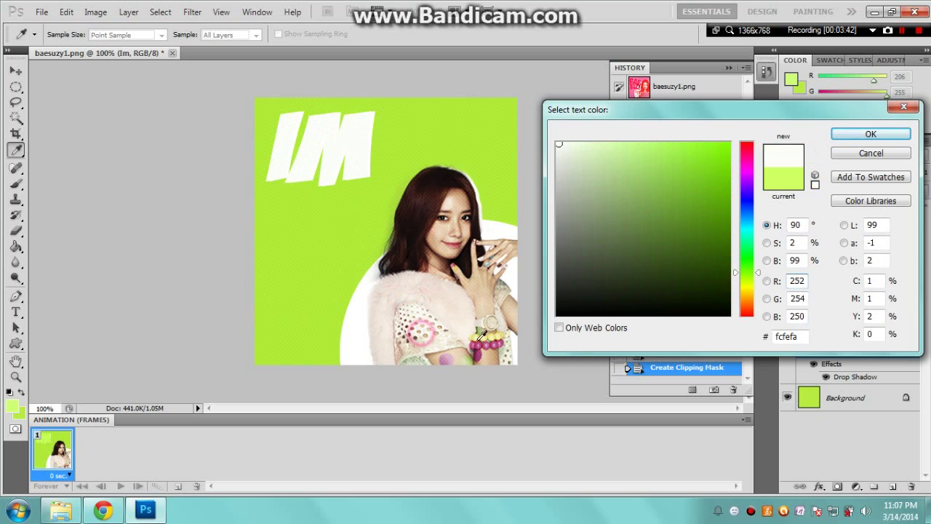
Sample the reddish pink from the woman's bracelet, lighten it to full brightness, and apply it to the "Im" text.
left_click(501, 342)
left_click_drag(671, 178, 649, 143)
left_click(871, 134)
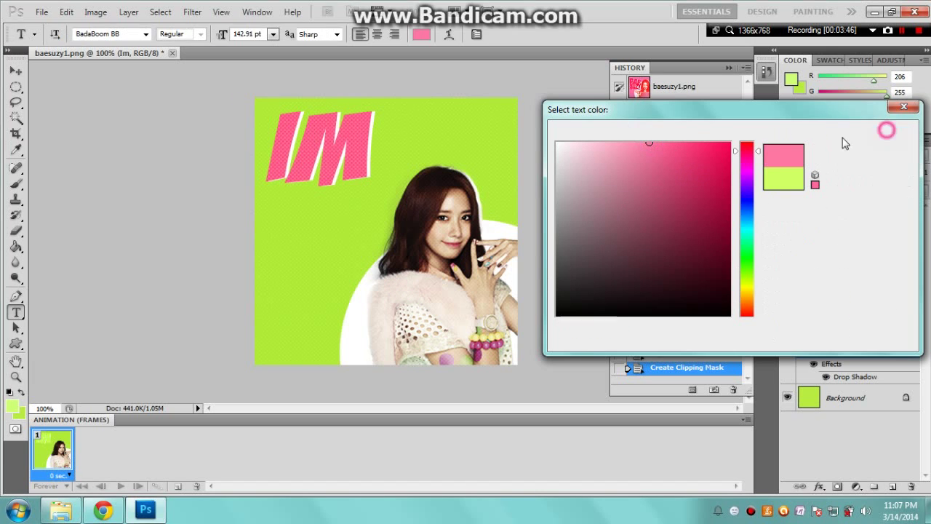
Move the "Im" text slightly to the right and hide the transform controls.
left_click(15, 70)
left_click(193, 34)
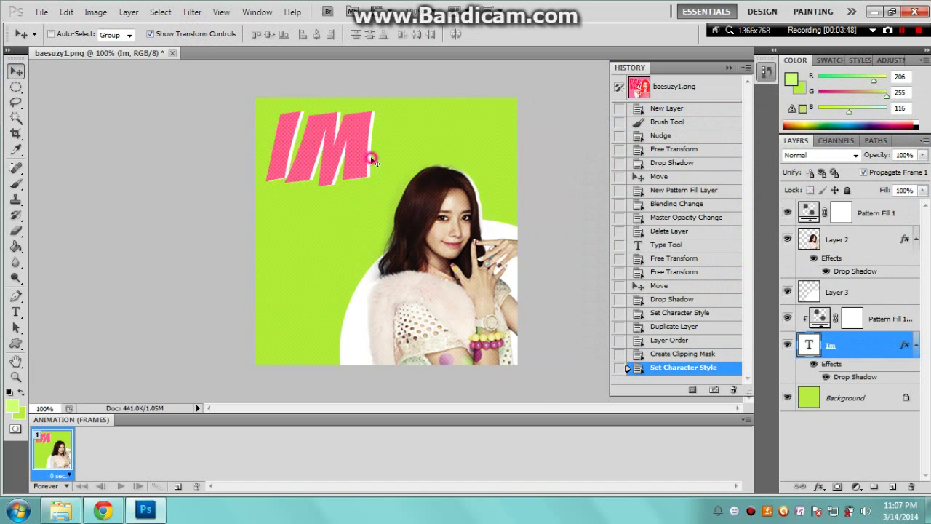
left_click_drag(361, 152, 367, 154)
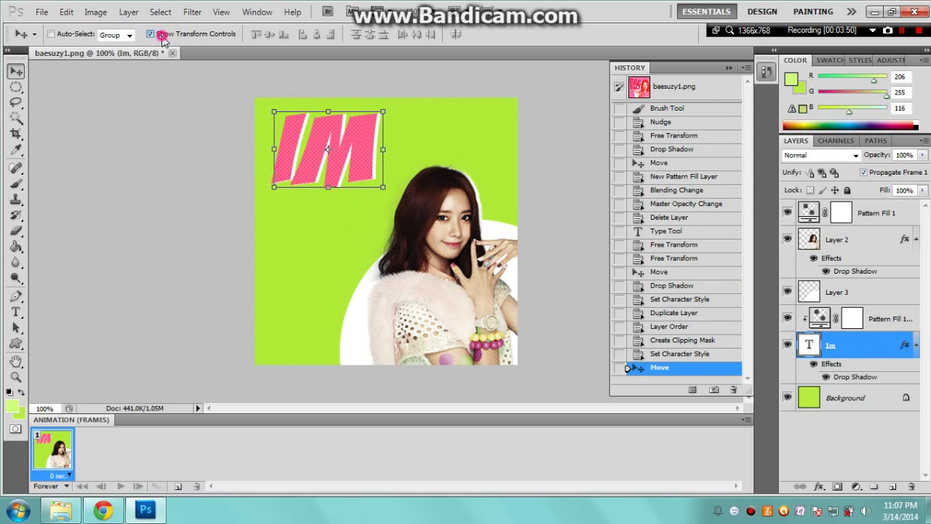
left_click(163, 38)
Try adding the text "Yoona" below "Im" and moving its layer above the clipped pattern fill.
left_click(18, 311)
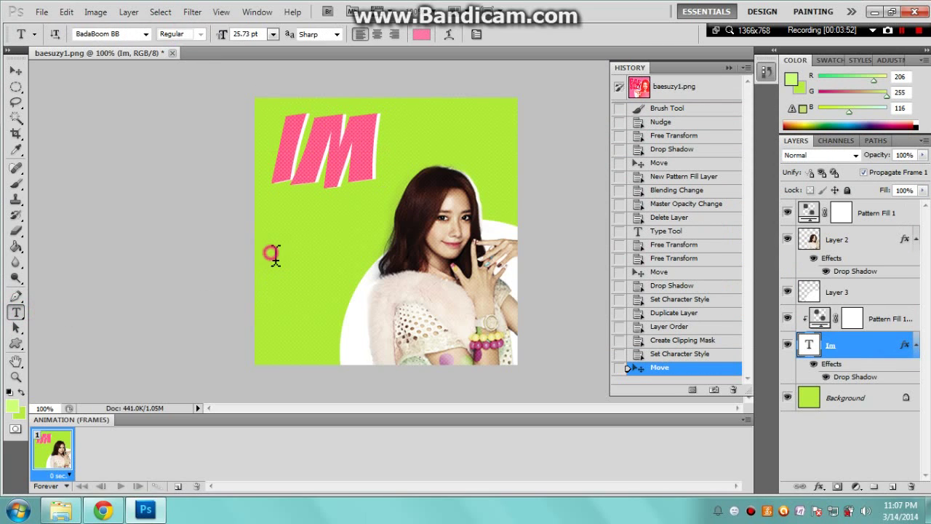
left_click(272, 254)
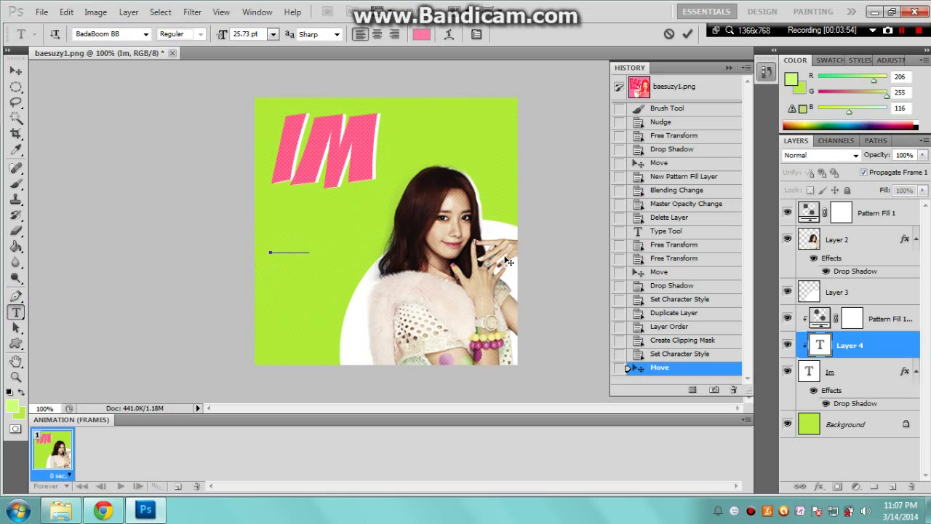
left_click(16, 312)
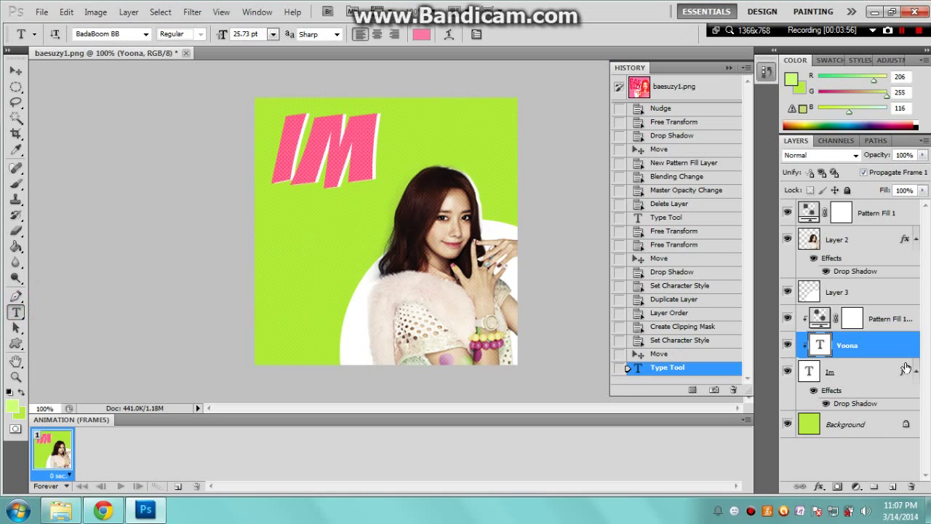
left_click_drag(901, 345, 896, 320)
right_click(875, 328)
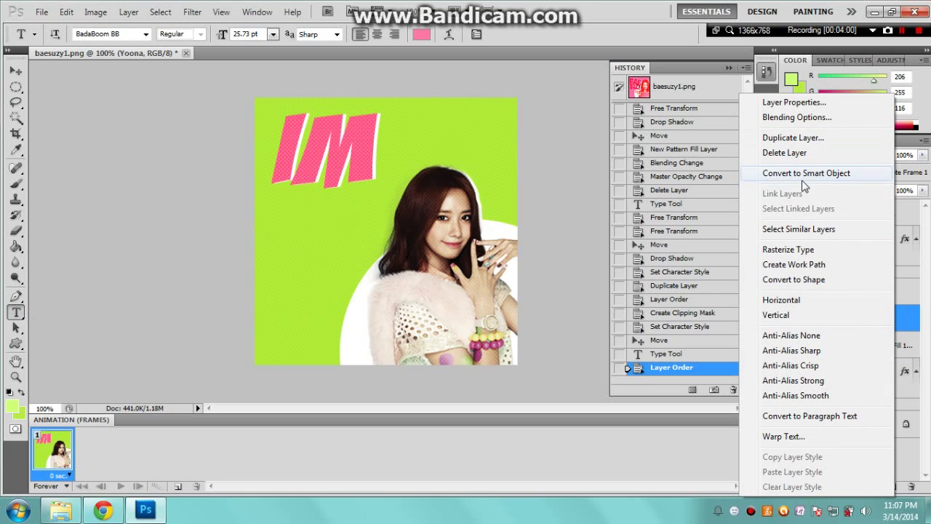
right_click(895, 320)
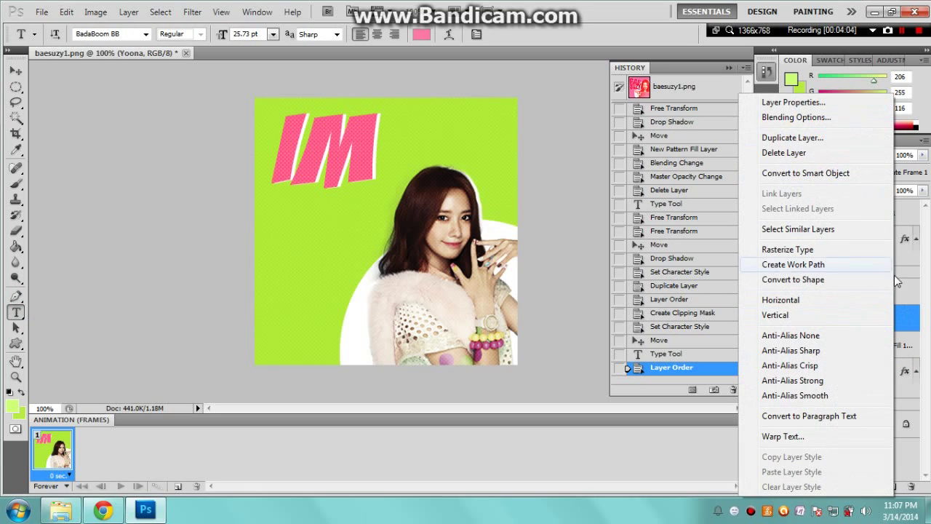
Revert the document to the state before the "Yoona" text was added.
left_click(662, 345)
left_click(663, 342)
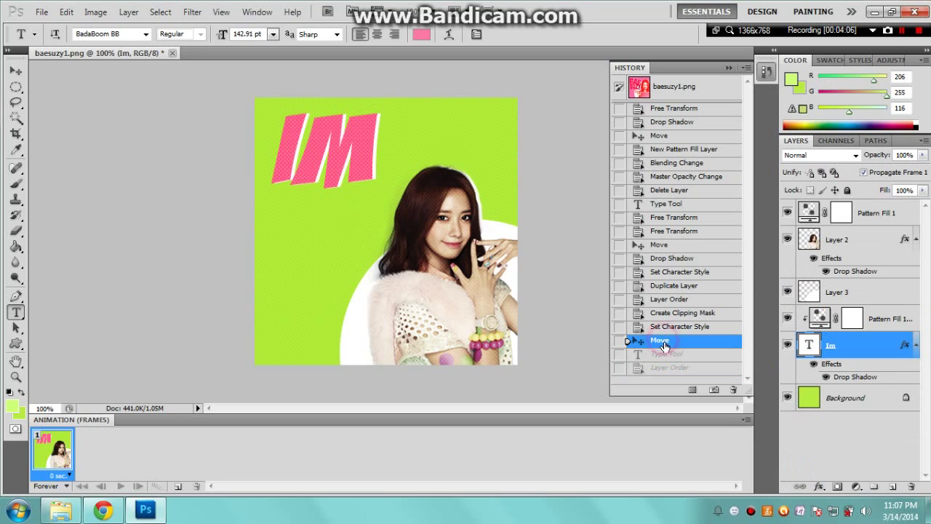
left_click(669, 354)
left_click(649, 341)
Add the text "Yoona" in BadaBoom BB at 25.73 pt on a new layer directly above Layer 3.
left_click(865, 293)
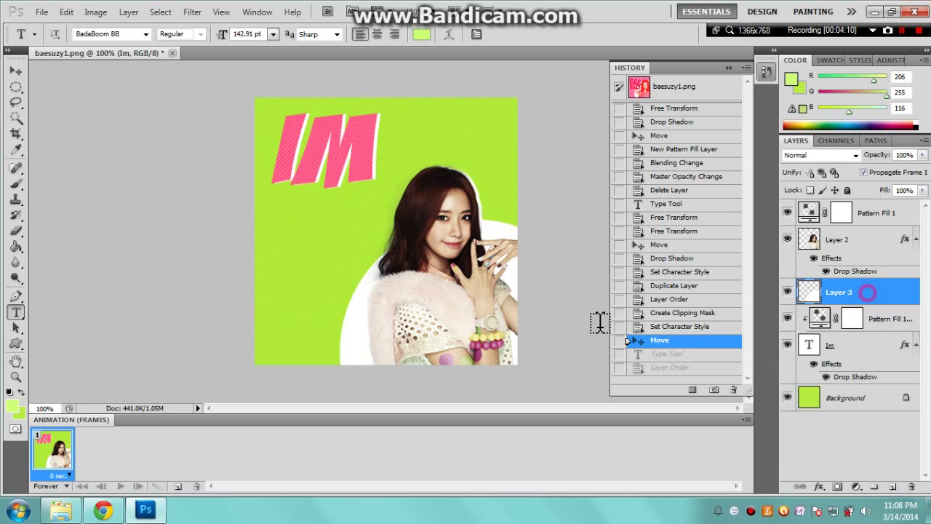
left_click(314, 265)
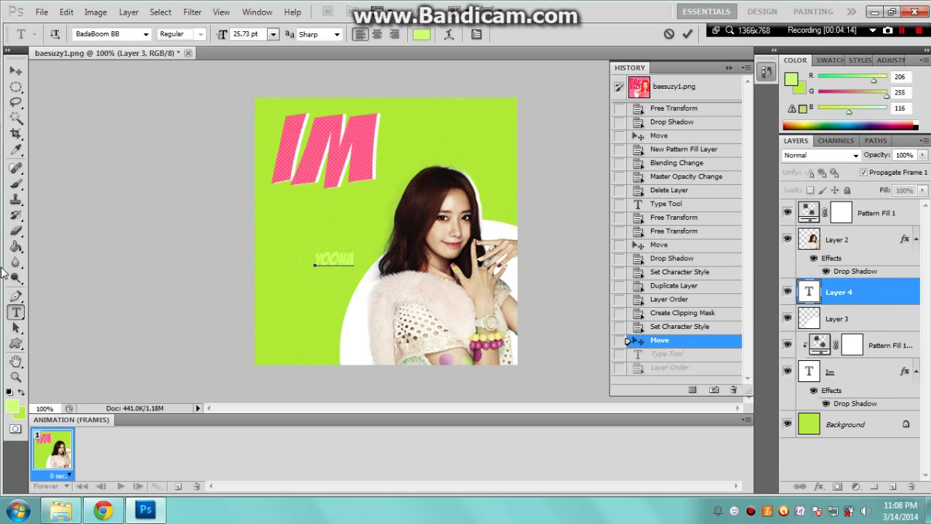
left_click(13, 310)
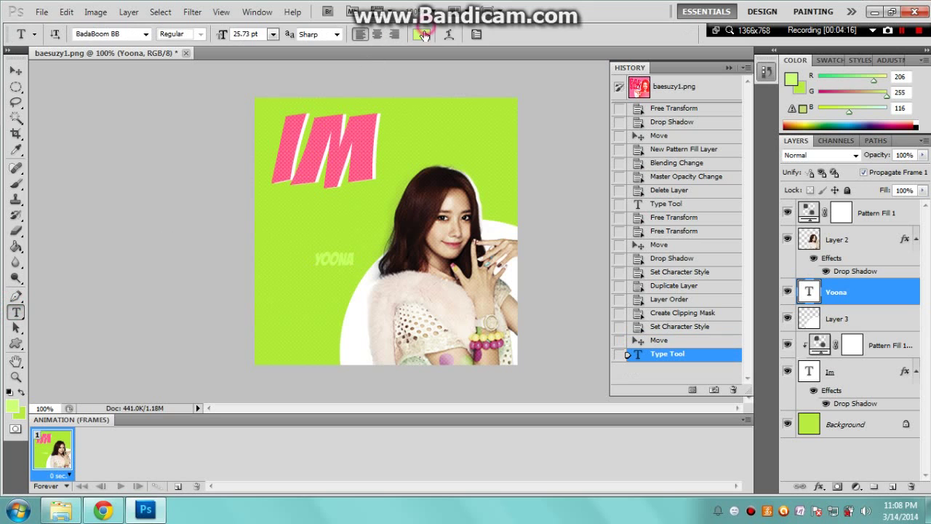
Set the "Yoona" text color to a vivid pink (ff2d6f), starting from the pink of the "Im" text.
left_click(423, 35)
left_click(300, 131)
left_click(693, 142)
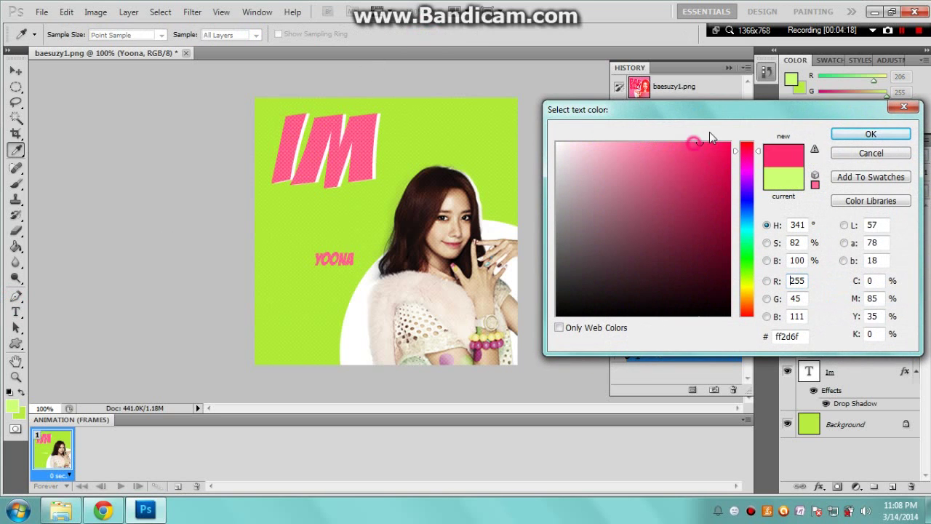
left_click(877, 136)
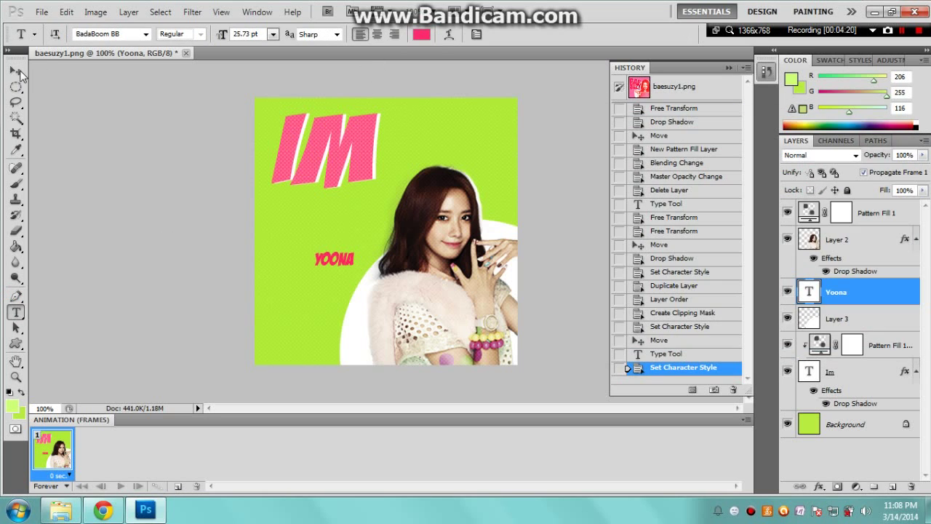
Enlarge the "Yoona" text to about 322% width and 324% height, place it directly beneath "Im", and apply the transformation.
left_click(16, 71)
left_click(168, 33)
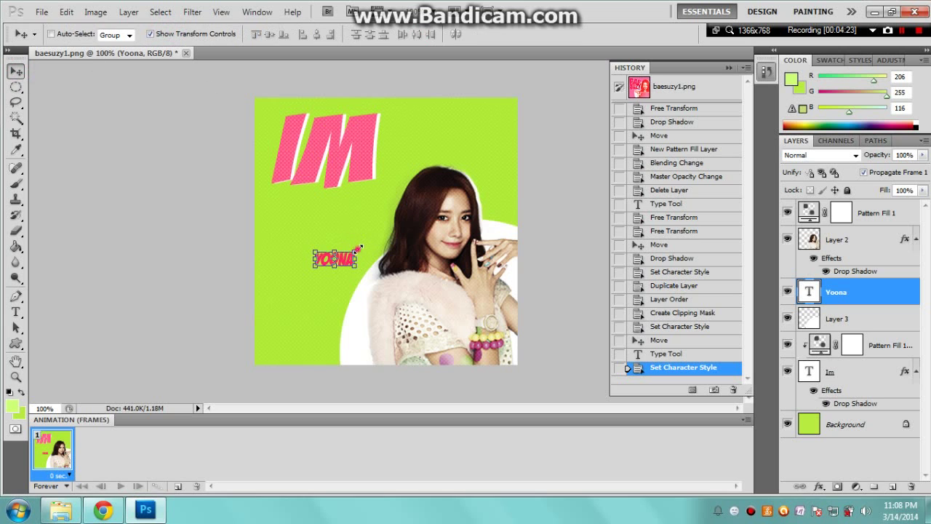
left_click_drag(356, 250, 445, 198)
left_click_drag(376, 220, 326, 201)
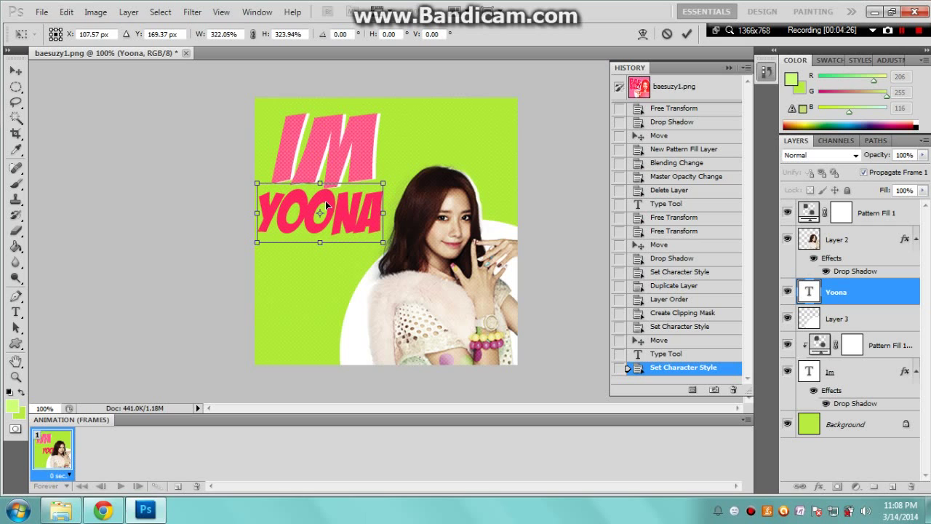
left_click(11, 73)
left_click(395, 200)
Move the "Yoona" layer above Layer 2, and the "Im" layer with its clipped pattern fill between them.
left_click_drag(891, 305, 877, 240)
left_click(863, 372)
left_click(869, 345, "shift")
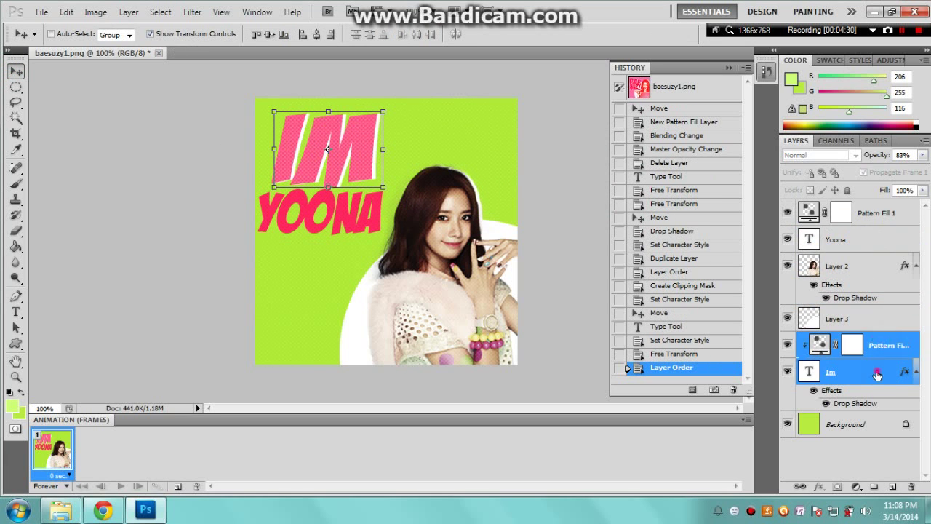
left_click_drag(873, 369, 871, 264)
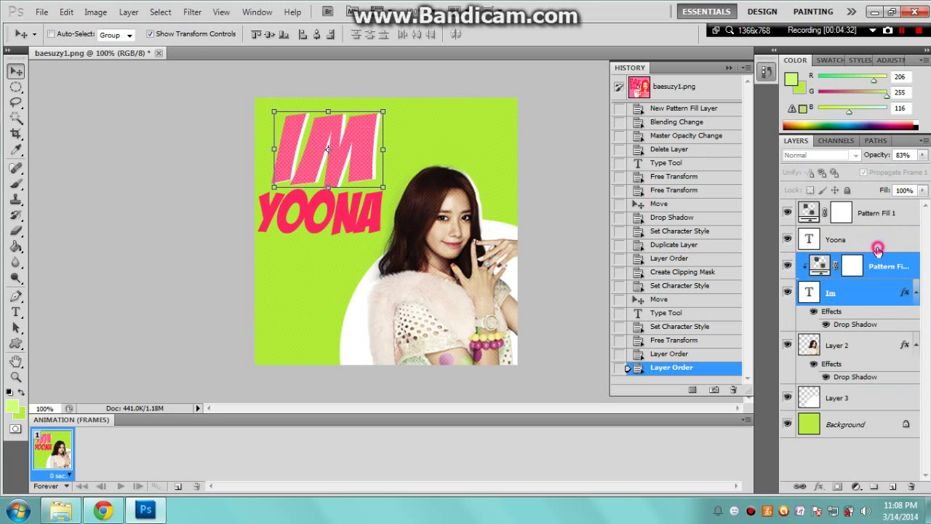
Scale the "Yoona" text to about 128% width and 110% height, shift it slightly left, and apply the transformation.
left_click(878, 246)
left_click_drag(389, 191, 418, 176)
left_click_drag(360, 202, 357, 203)
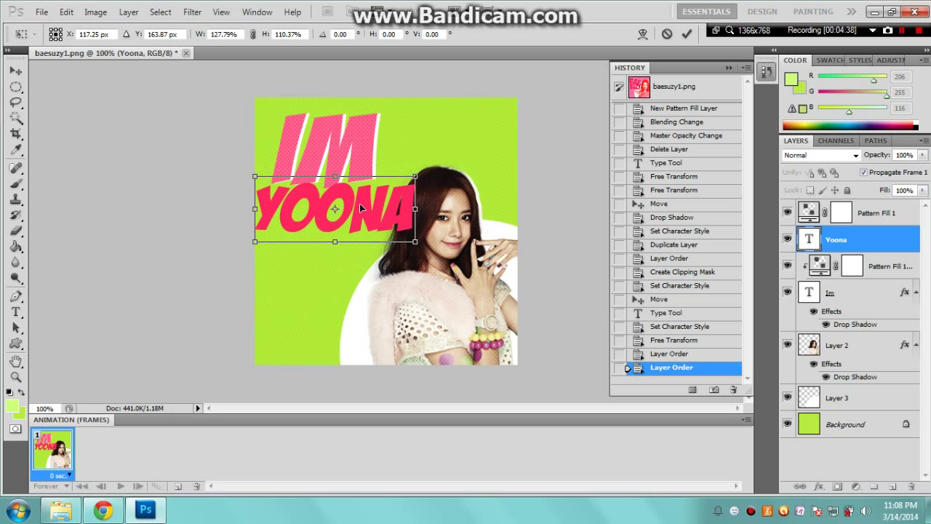
left_click(14, 71)
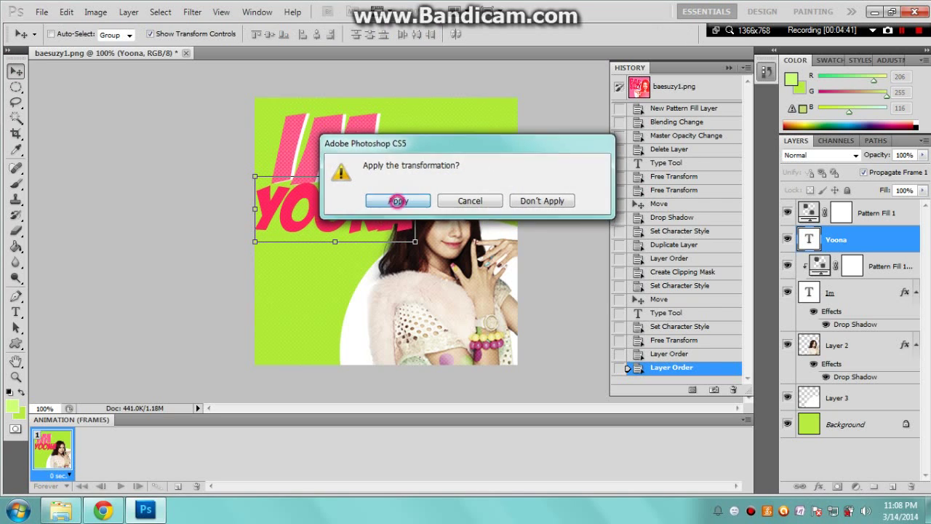
left_click(395, 199)
Duplicate the clipped pattern fill layer, place the copy directly above the "Yoona" text layer, and clip it to that text.
right_click(881, 268)
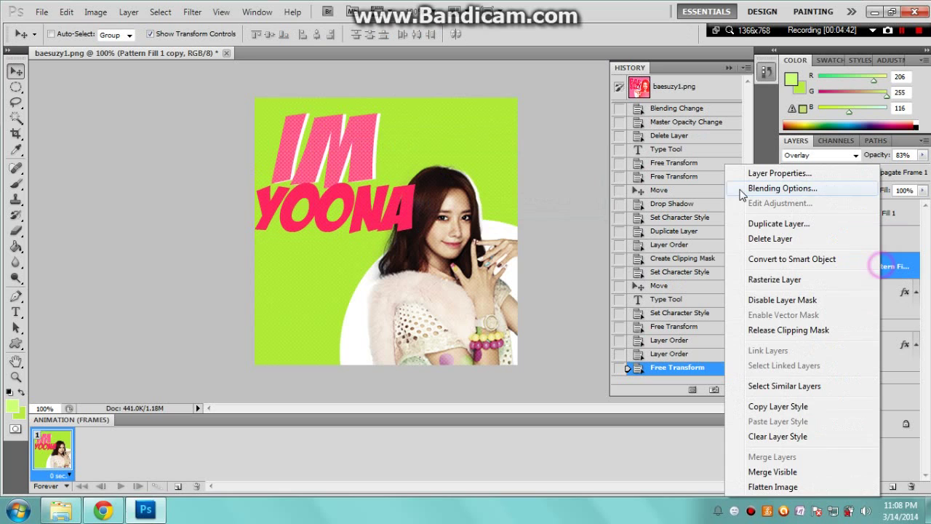
left_click(769, 223)
left_click(587, 156)
left_click_drag(899, 275, 892, 240)
right_click(890, 240)
left_click(786, 329)
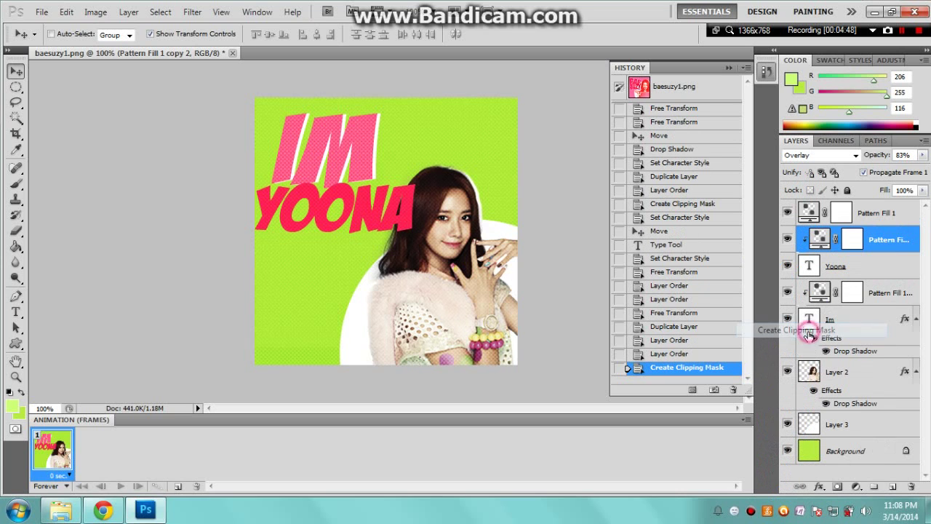
Give the "Yoona" text layer a drop shadow with 100% opacity and 0 px size.
double_click(856, 263)
left_click(598, 119)
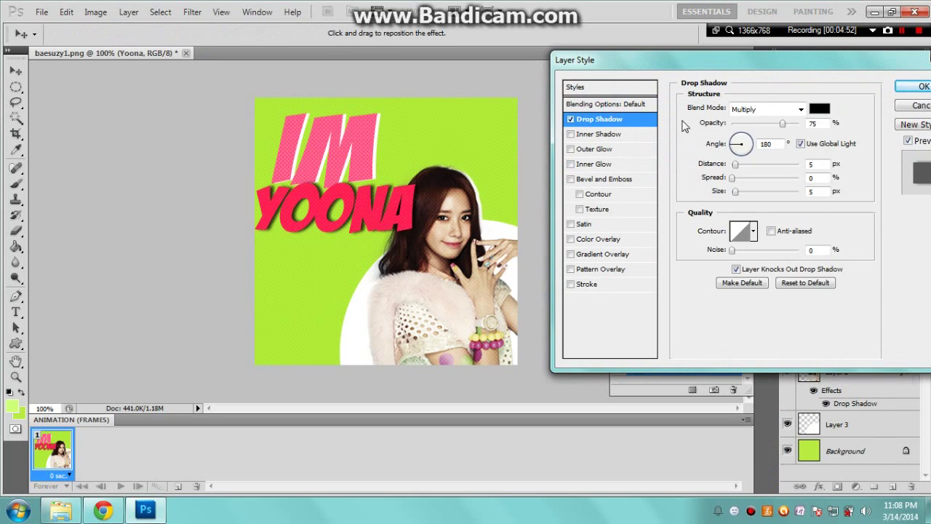
left_click_drag(783, 123, 799, 123)
left_click_drag(735, 191, 732, 191)
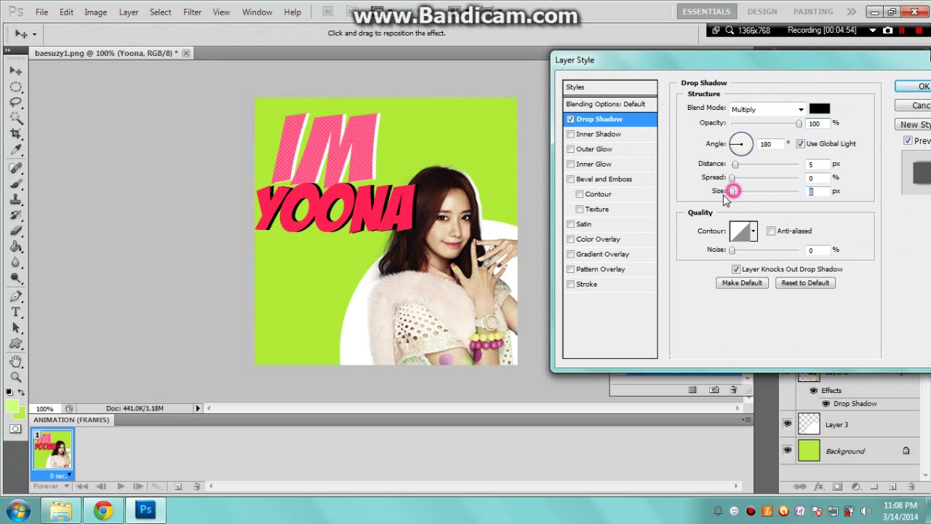
Set the "Yoona" drop shadow's blend mode to Normal and its colour to white (ffffff), and apply the layer style.
left_click(766, 109)
left_click(772, 121)
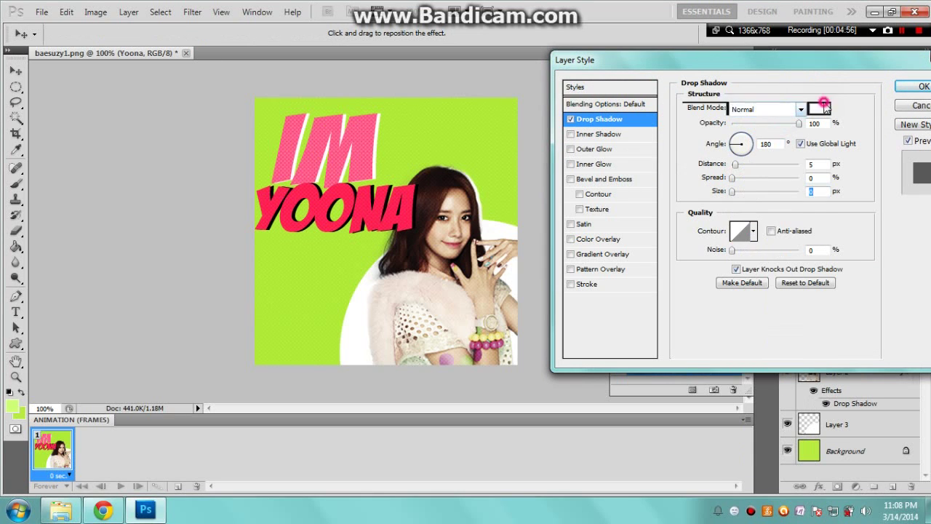
left_click(818, 110)
left_click(558, 143)
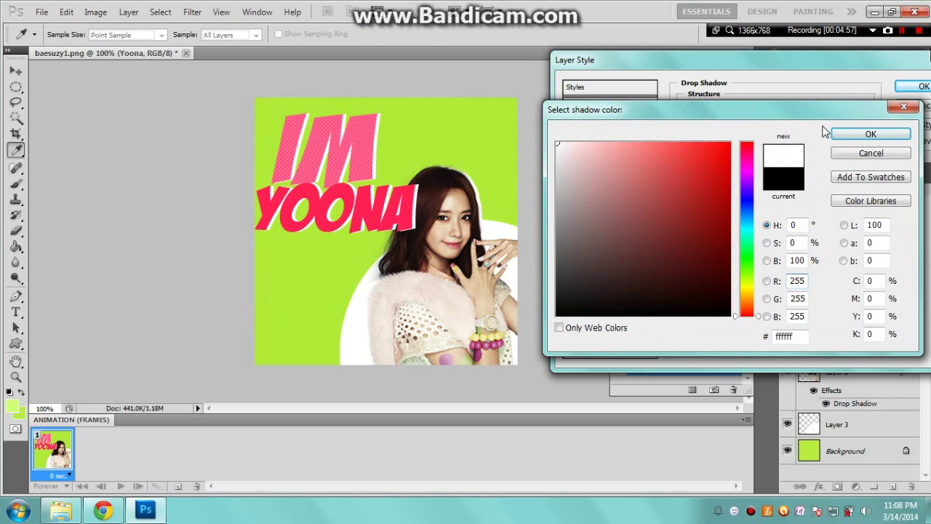
left_click(852, 134)
left_click(920, 86)
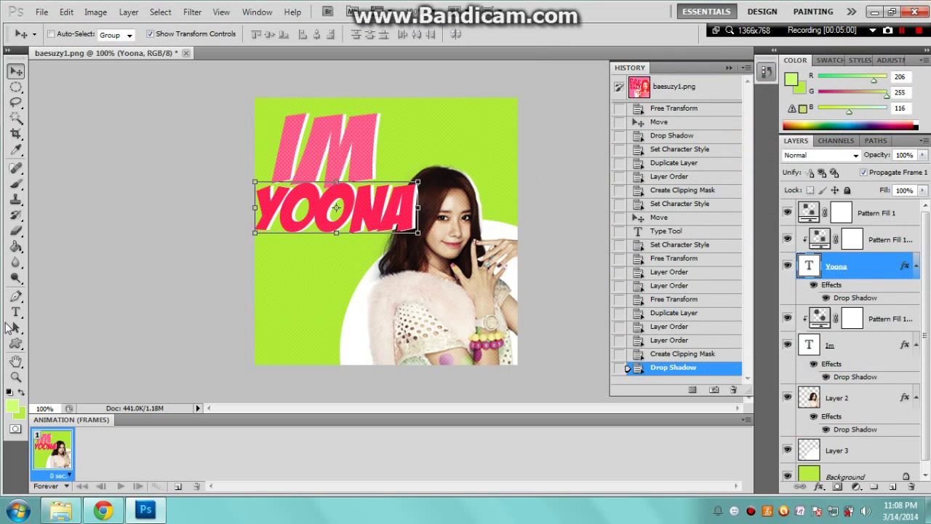
Warp the "Yoona" text with the Shell Upper style, -18% bend and +30% horizontal distortion.
left_click(15, 311)
left_click(449, 34)
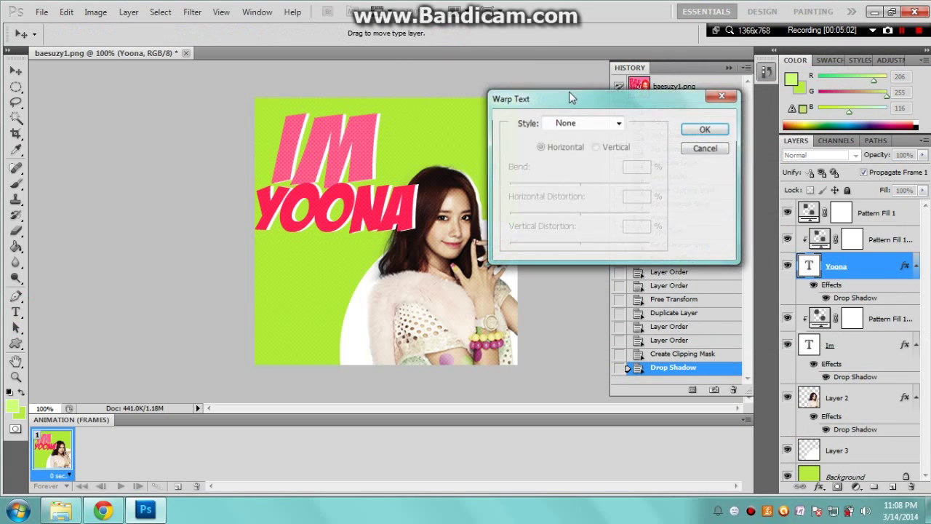
left_click(582, 122)
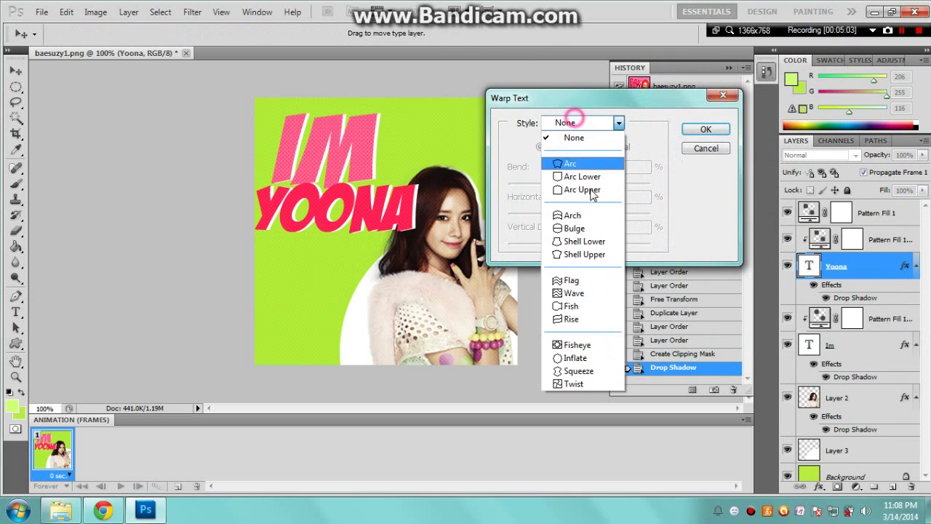
left_click(584, 254)
left_click_drag(602, 184, 589, 187)
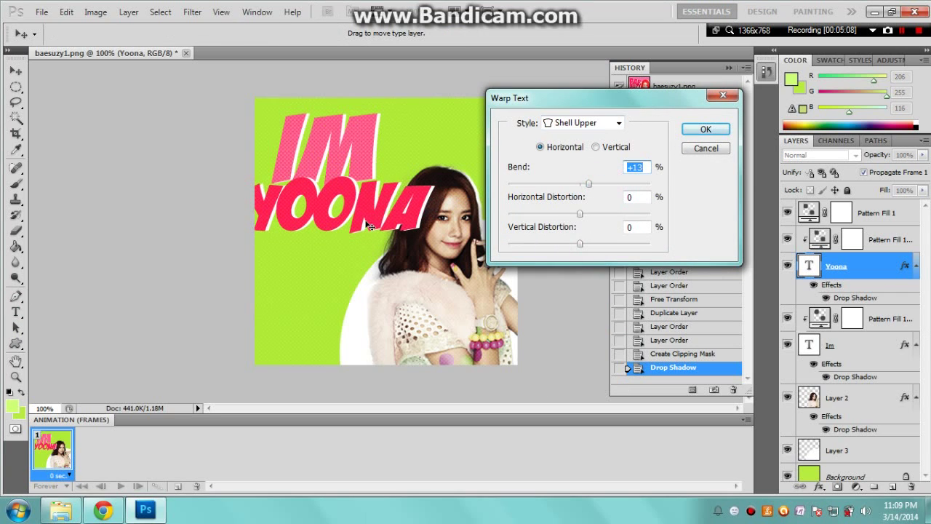
left_click_drag(370, 227, 439, 211)
left_click_drag(588, 188, 569, 187)
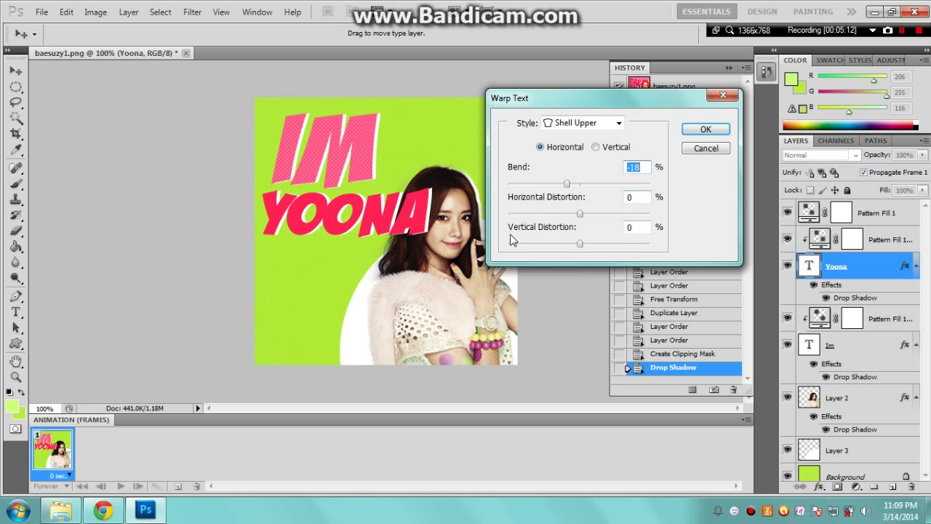
left_click_drag(582, 217, 609, 220)
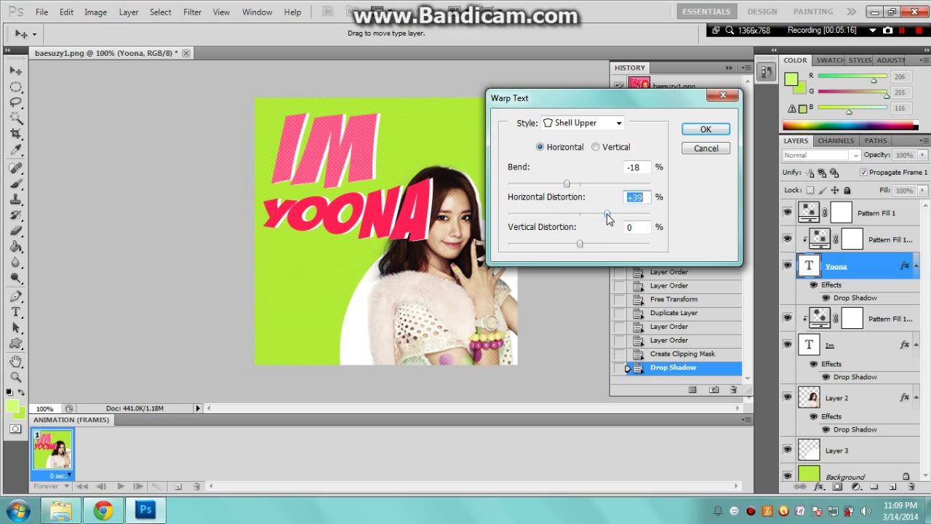
mouse_move(604, 216)
left_mouse_down()
mouse_move(594, 219)
mouse_move(602, 219)
left_mouse_up()
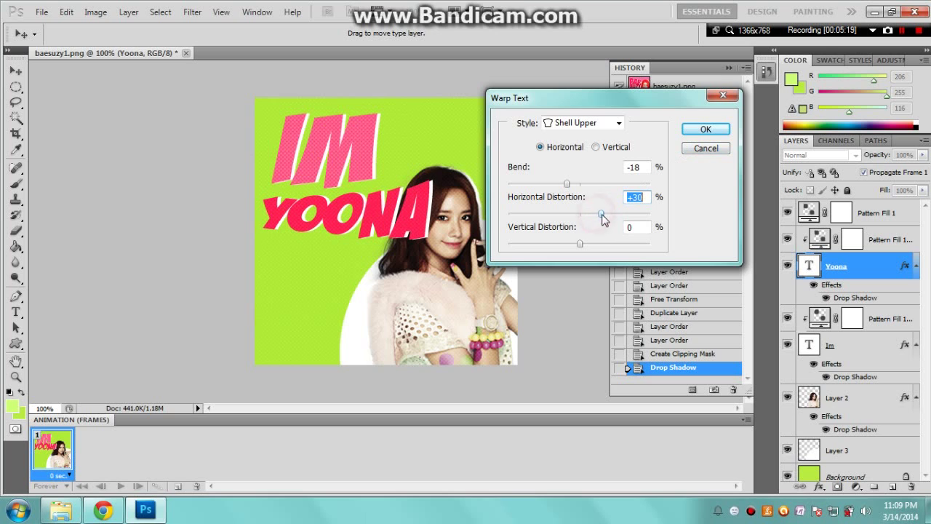
left_click(690, 135)
Scale the warped "Yoona" text to about 87% width and 85% height and move it slightly down and left.
left_click(16, 71)
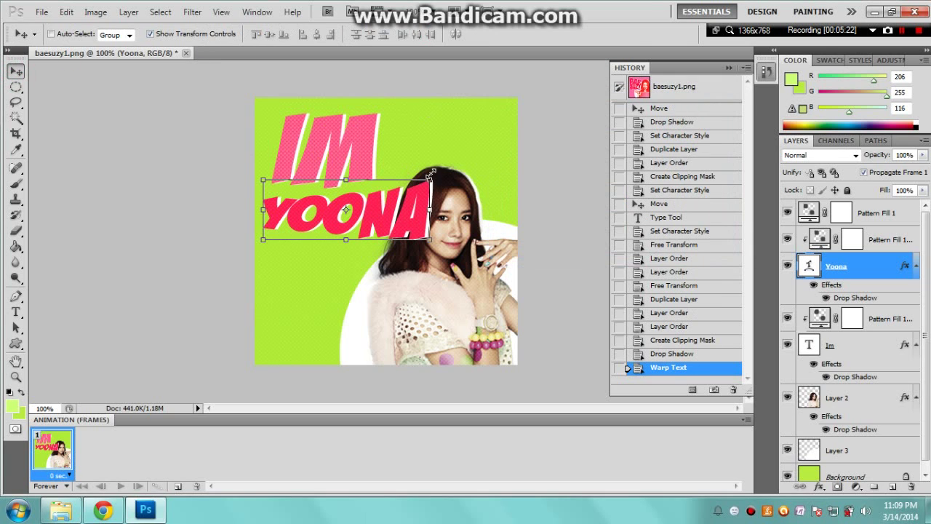
left_click_drag(431, 175, 408, 185)
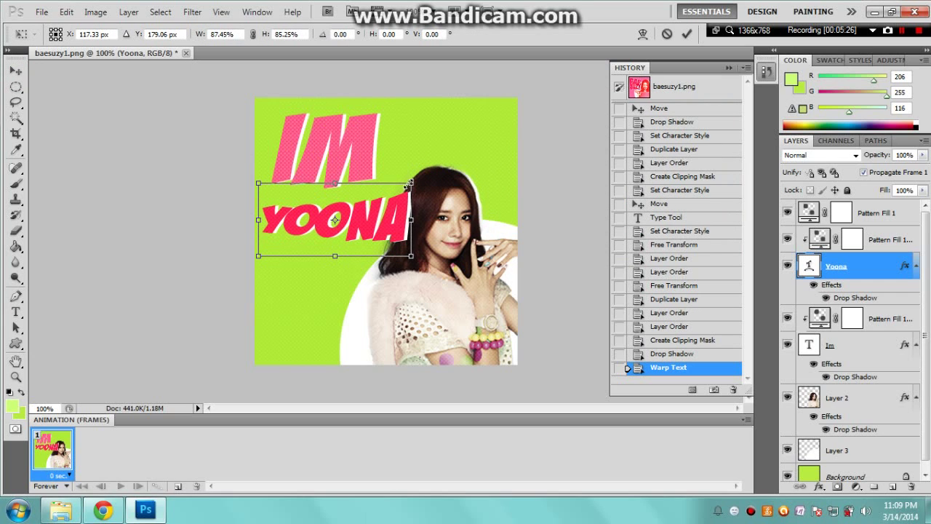
left_click_drag(390, 220, 380, 237)
key("Return")
Enlarge the "Yoona" text to about 104% width and 116% height and apply the transformation.
key("ctrl+t")
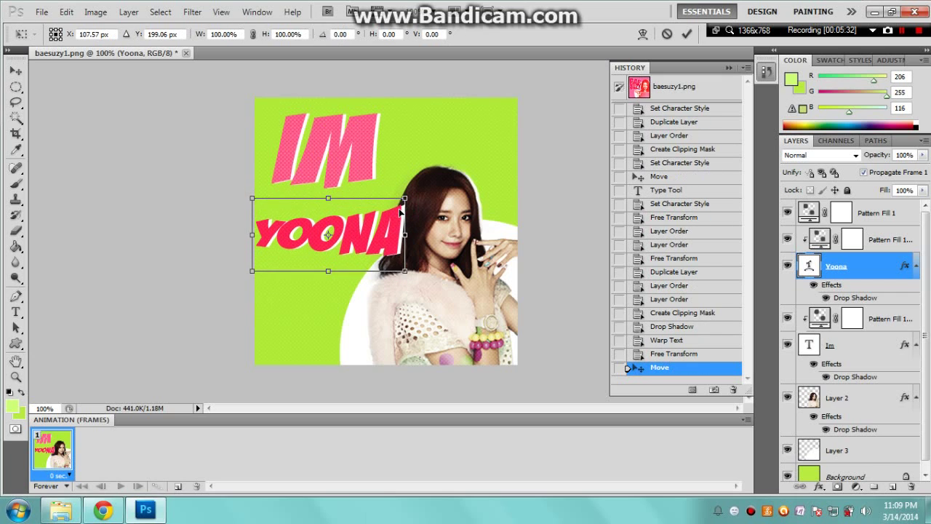
left_click_drag(404, 198, 410, 193)
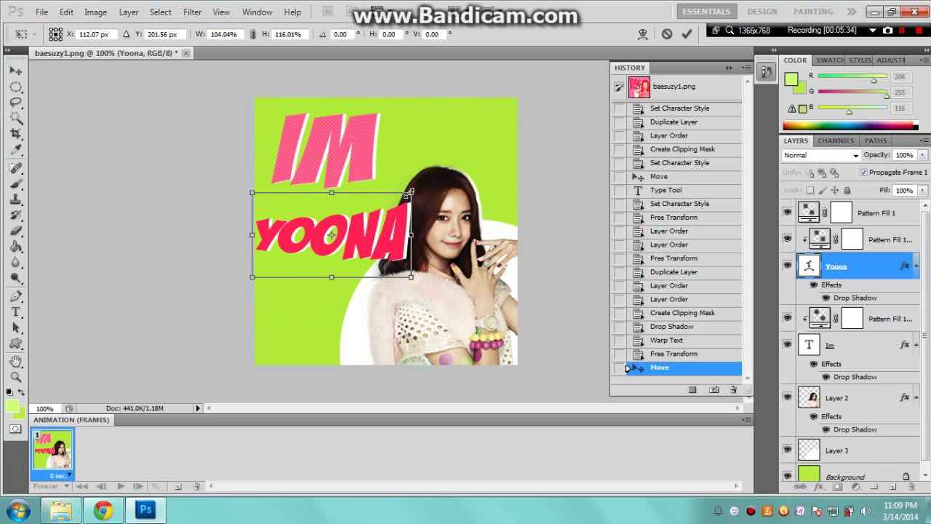
key("v")
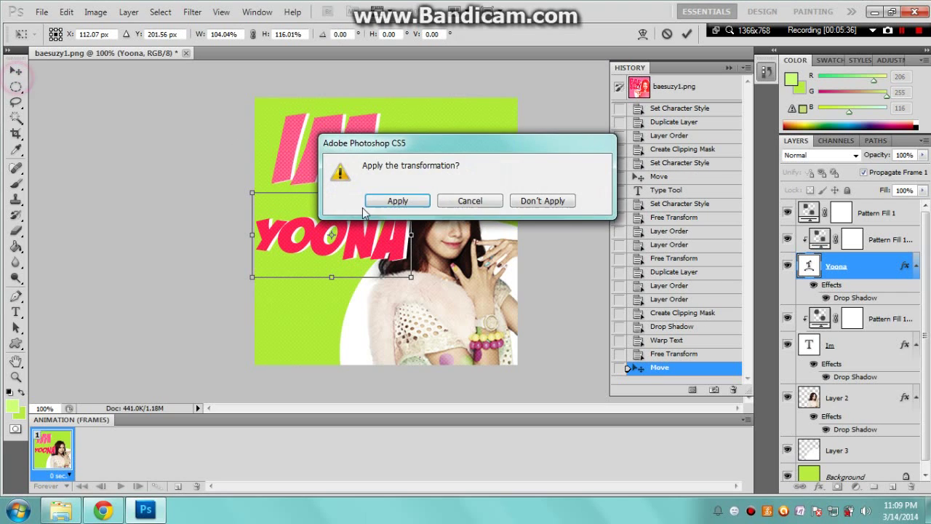
left_click(399, 200)
Try the Arch and Shell Lower warp styles on the "Im" text and settle on Arc Upper.
left_click(857, 356)
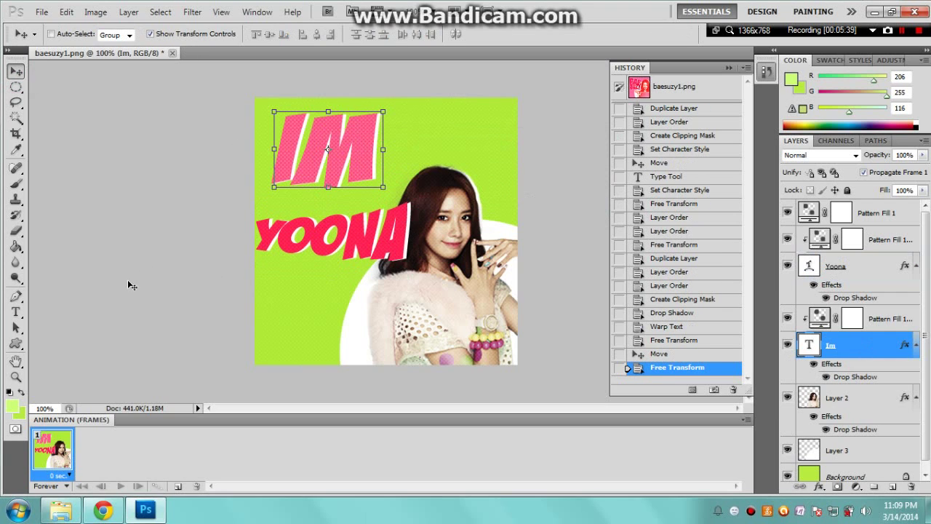
left_click(15, 312)
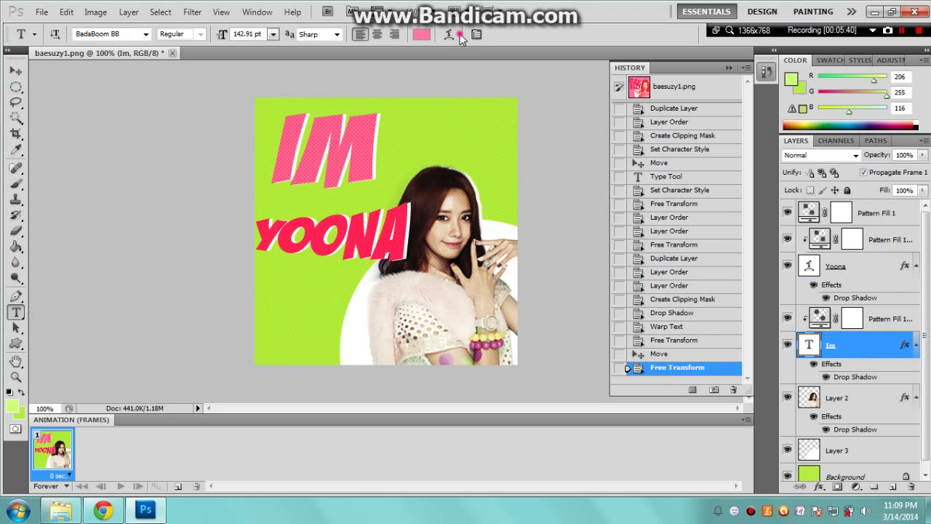
left_click(449, 36)
left_click(550, 126)
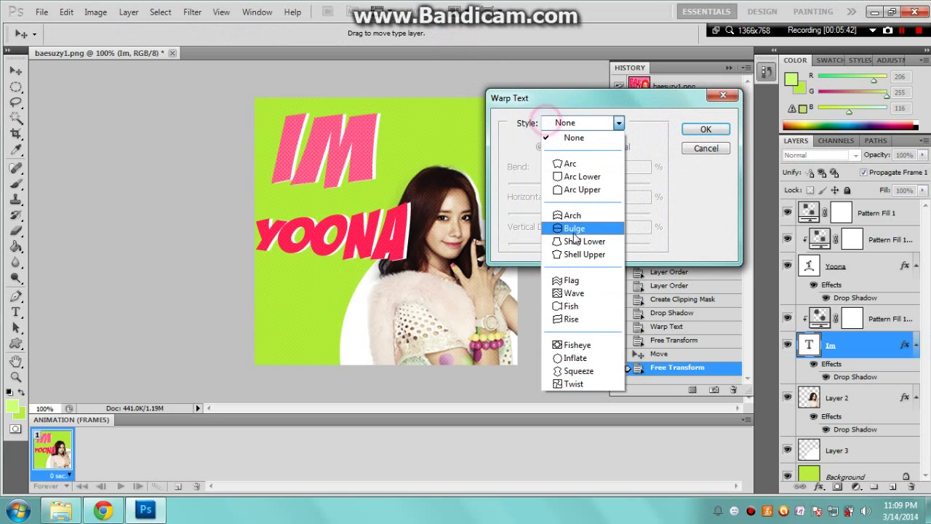
left_click(604, 211)
left_click(595, 123)
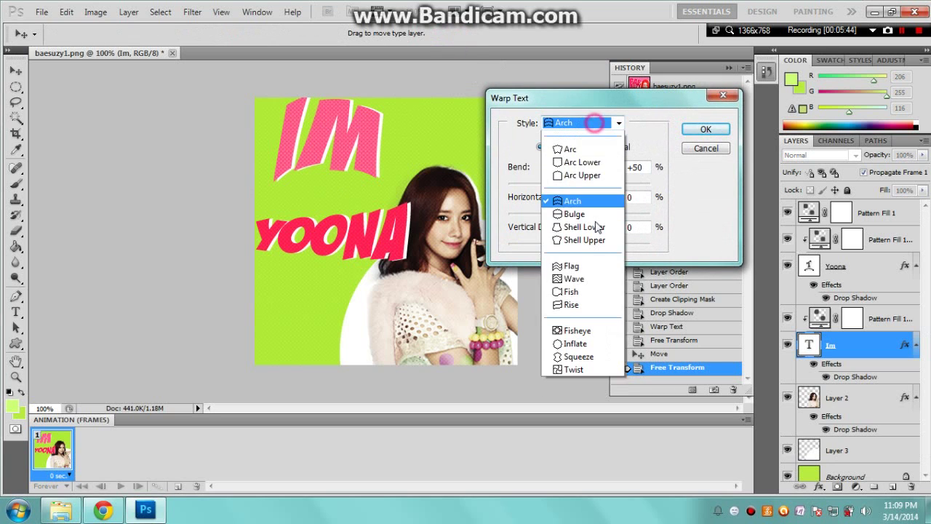
left_click(586, 242)
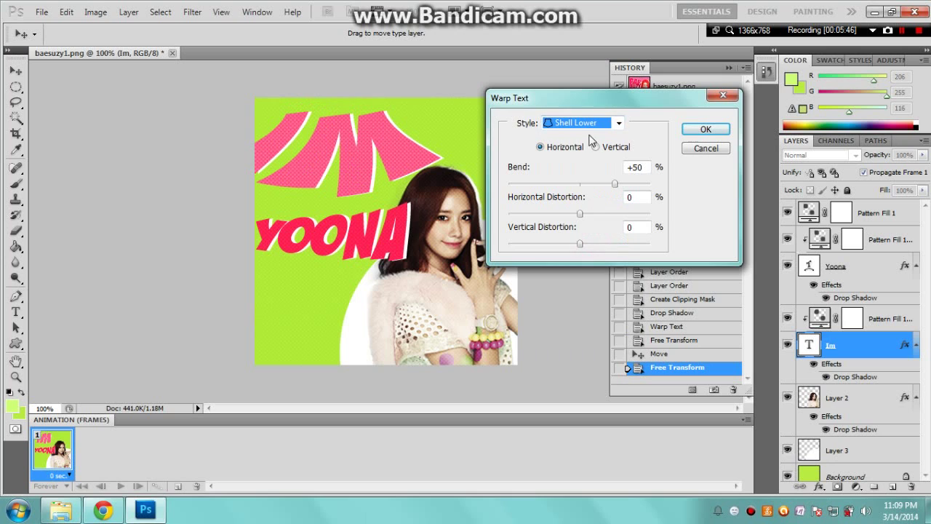
left_click(604, 124)
left_click(588, 187)
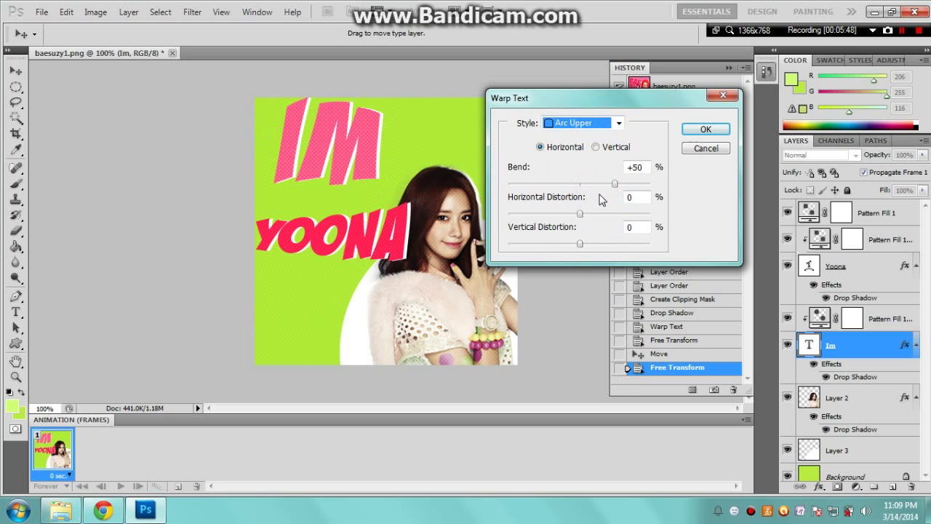
Set the "Im" text warp to +28% bend and -35% horizontal distortion, and apply it.
left_click(600, 188)
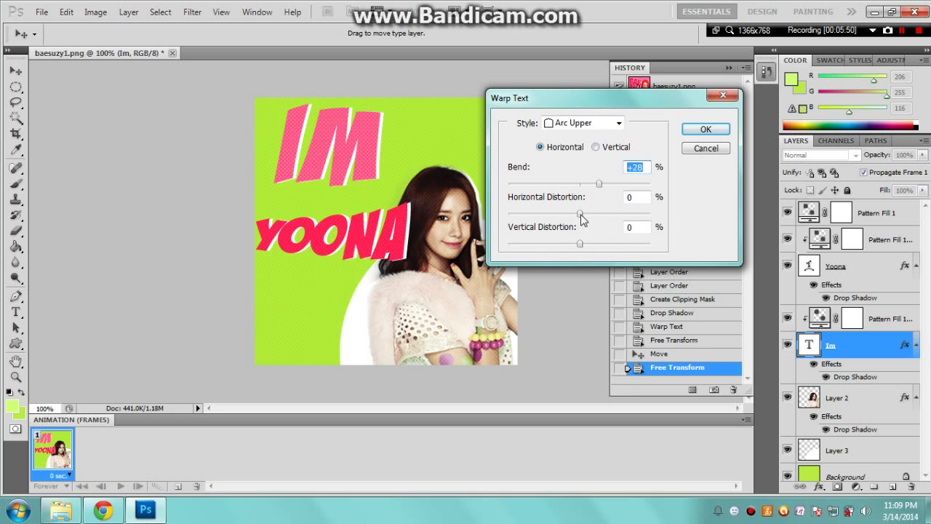
left_click_drag(580, 214, 556, 216)
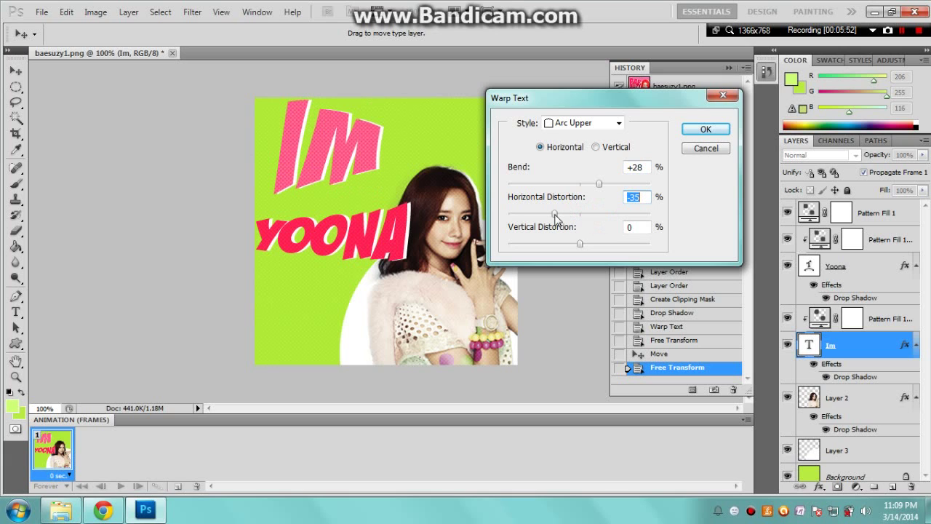
left_click(701, 128)
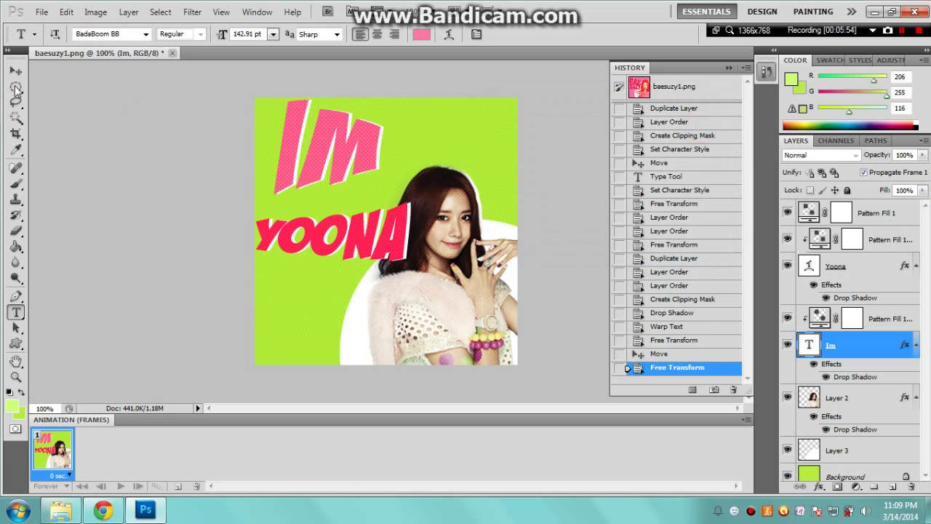
Move the warped "Im" text down so it sits directly above the "Yoona" text.
key("v")
mouse_move(354, 175)
left_mouse_down()
mouse_move(353, 167)
mouse_move(352, 182)
left_mouse_up()
key("ctrl+t")
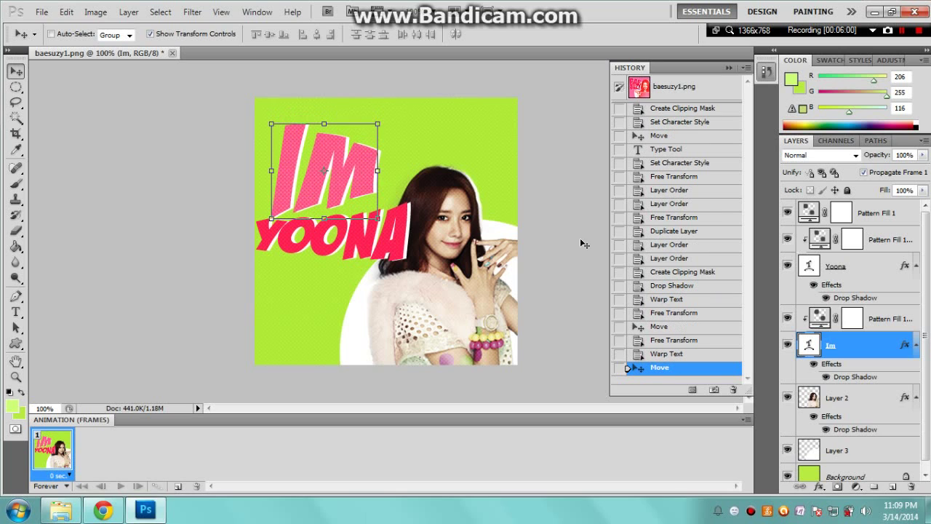
Rotate the "Yoona" text to about -8°, move it up to fit under "Im", shift it about 9 px right and apply the transformation.
left_click(837, 266)
left_click_drag(417, 269, 422, 256)
key("shift+Up")
key("Up")
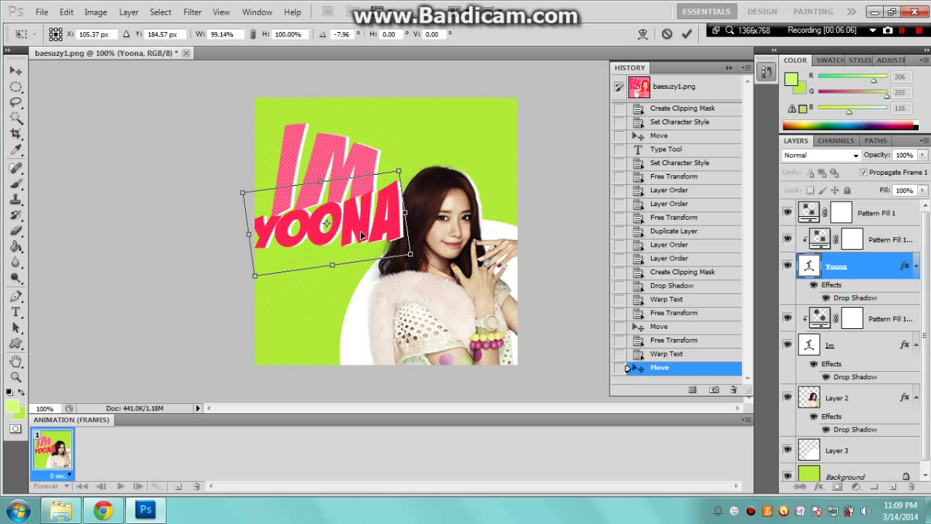
key("Right")
key("Right")
key("Right")
key("Right")
key("Right")
key("Right")
key("Right")
key("Right")
key("Right")
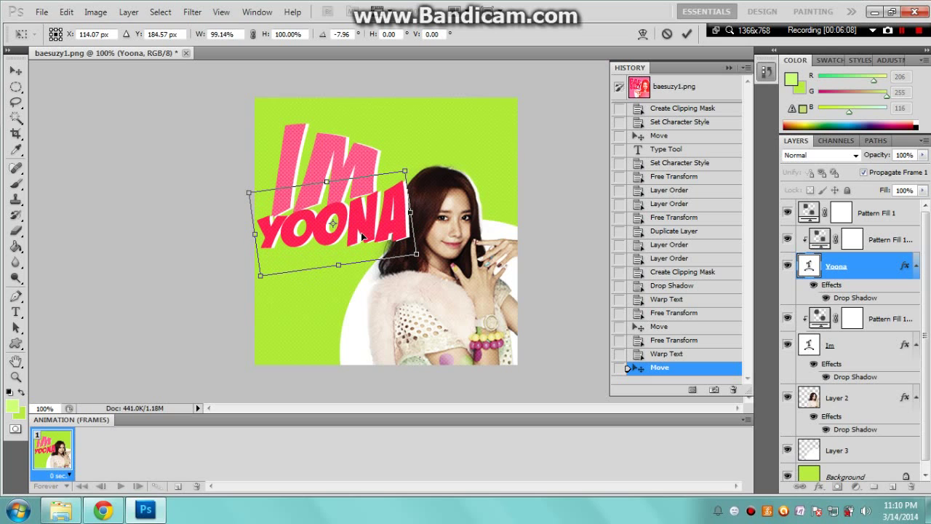
left_click(15, 71)
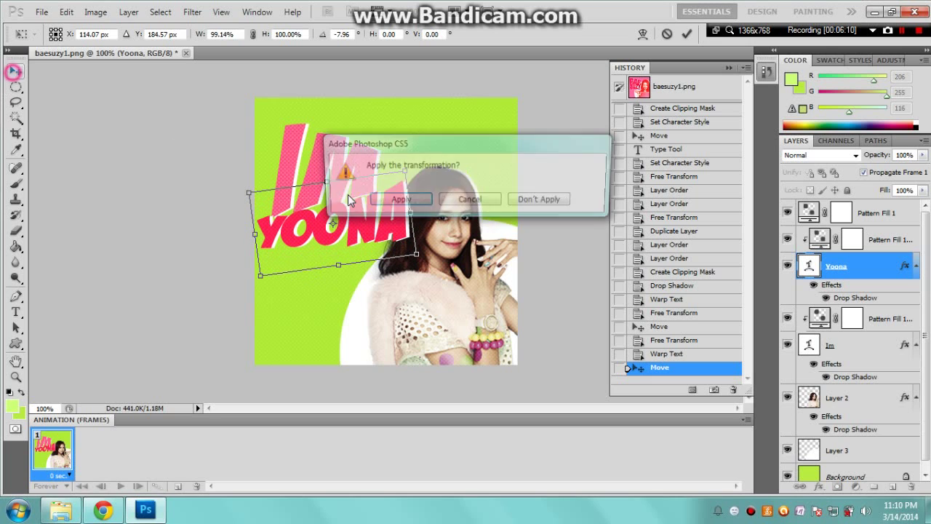
left_click(395, 195)
Hide the transform controls and nudge the "Yoona" text slightly left.
left_click(189, 33)
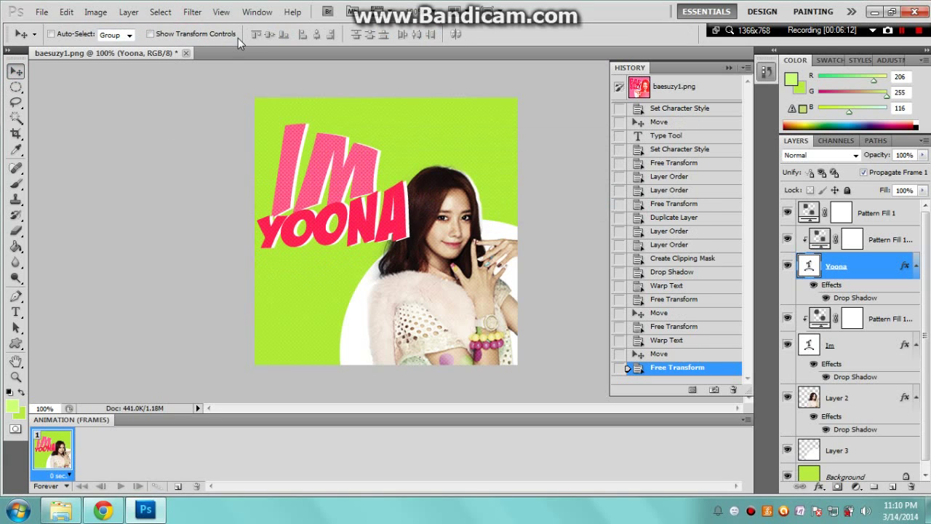
key("Left")
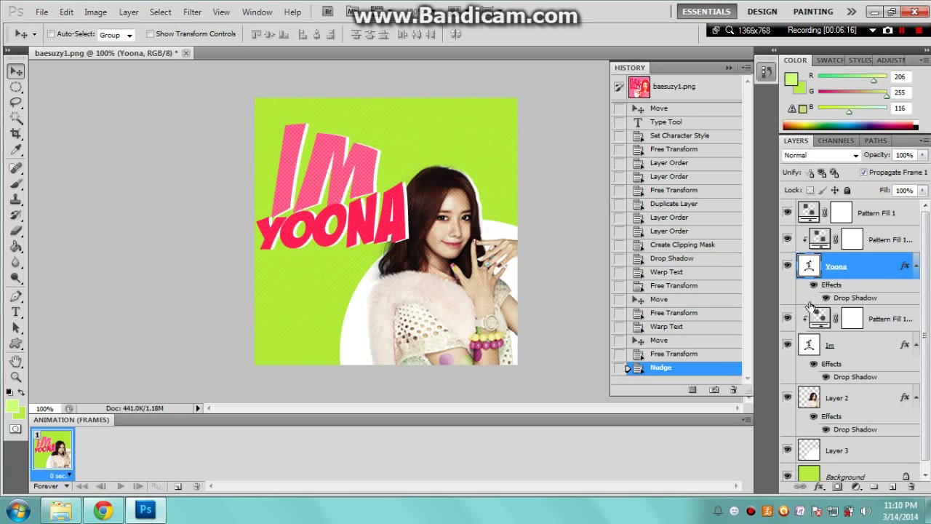
Move the woman on Layer 2 and the white circle on Layer 3 together up by about 30 px.
scroll(907, 426, "down", 1)
left_click(889, 448)
left_click(877, 388, "shift")
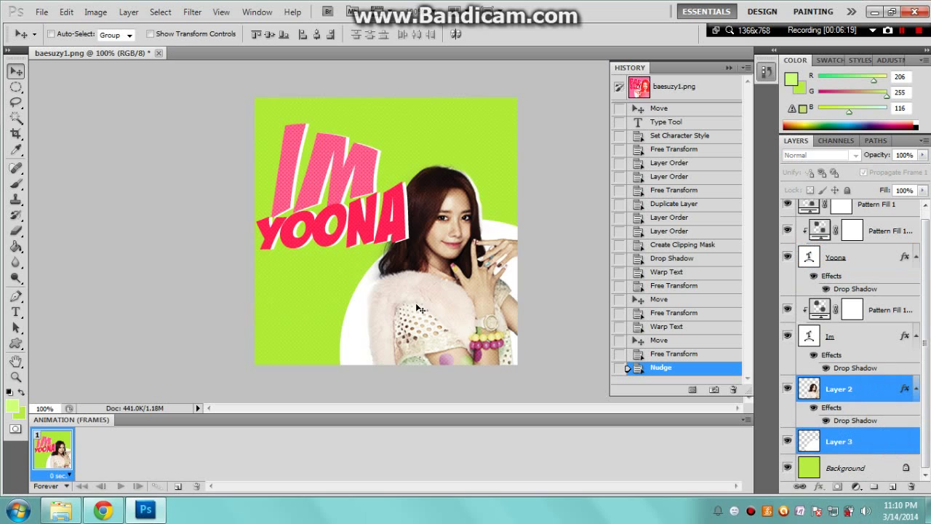
left_click_drag(416, 303, 471, 305)
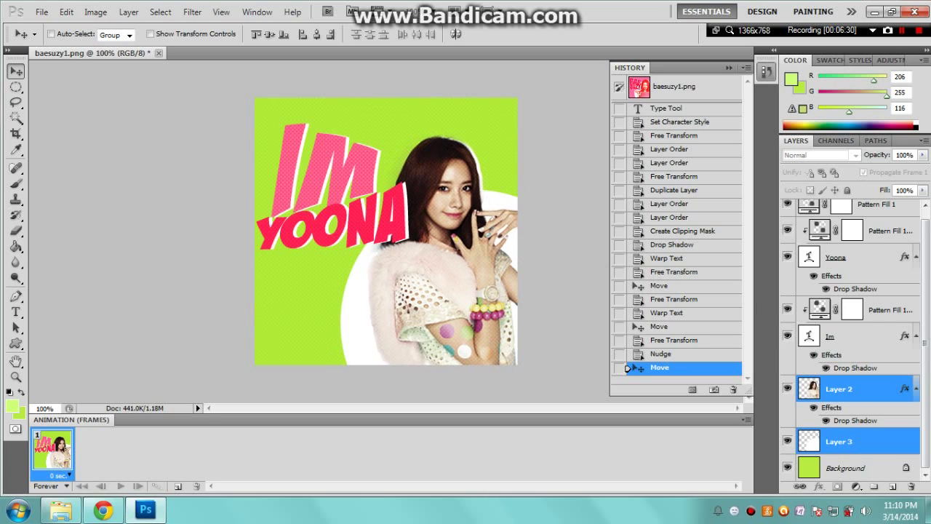
Move the "Yoona" text down about 60 px and the "Im" text up into the canvas's upper-left corner.
left_click(865, 256)
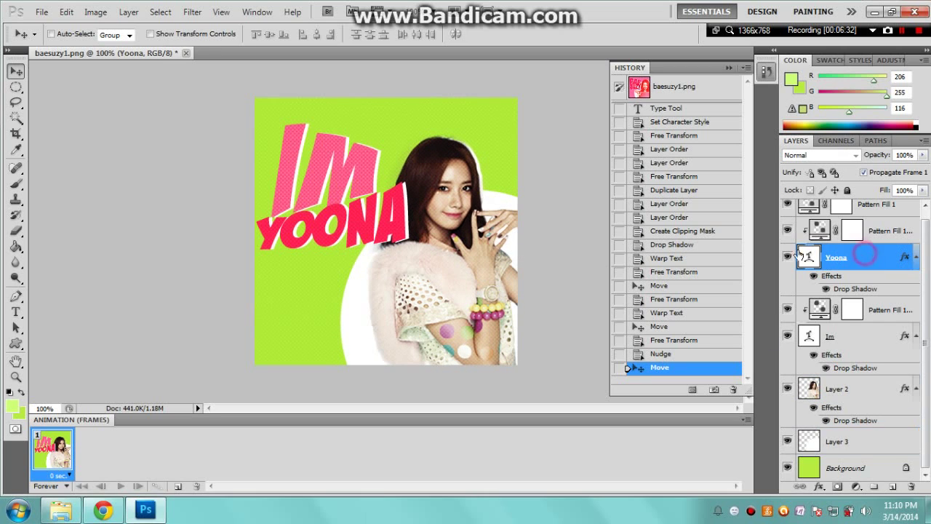
left_click_drag(329, 218, 350, 285)
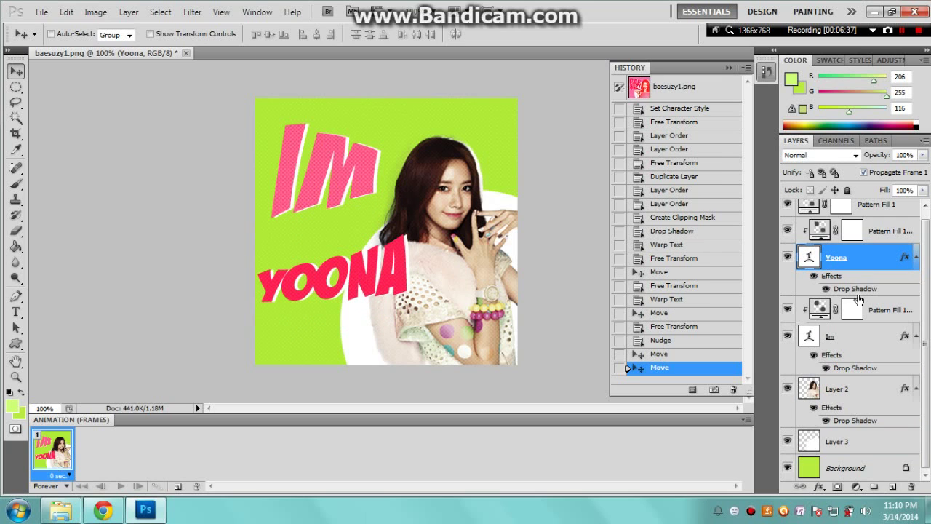
left_click(863, 342)
left_click_drag(340, 182, 331, 161)
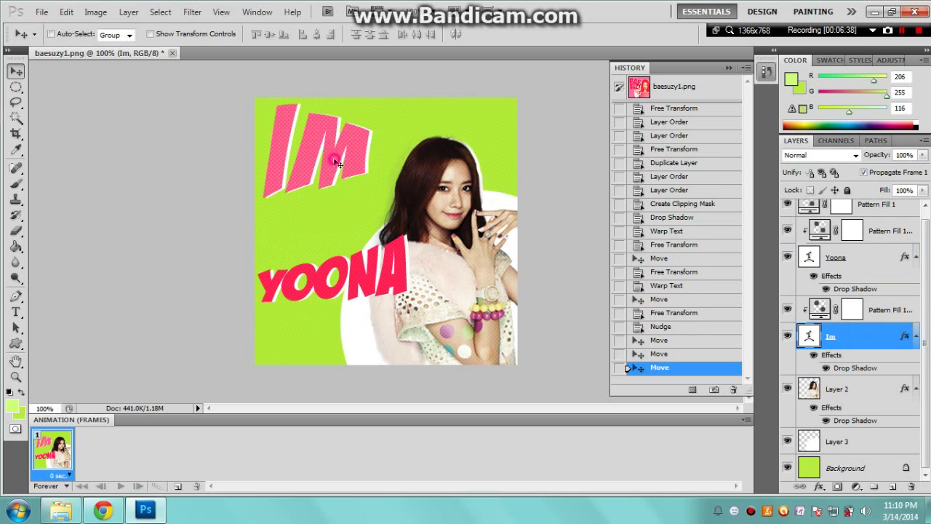
Move the "Yoona" text up under "Im", scale it to about 93% width and 93.5% height, apply the transformation and nudge it up.
left_click(863, 262)
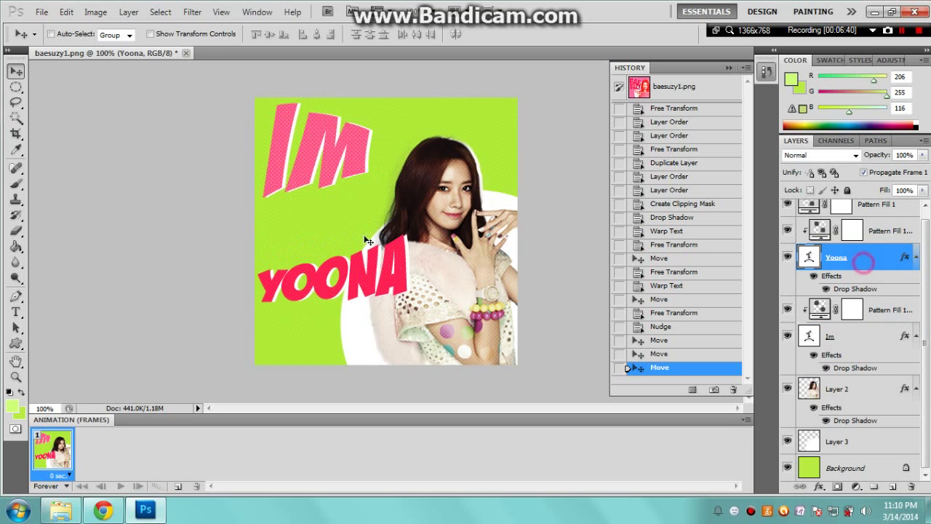
left_click(192, 40)
left_click_drag(348, 298, 346, 234)
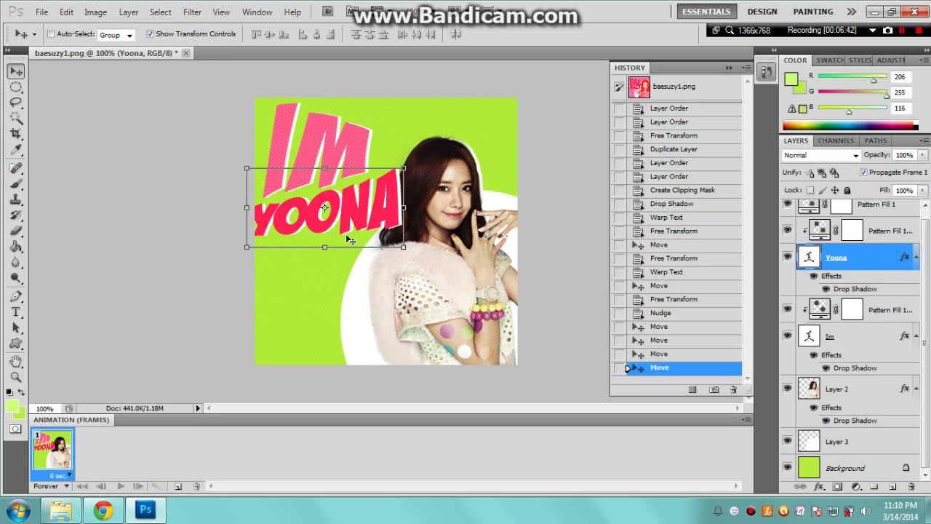
mouse_move(403, 248)
left_mouse_down()
mouse_move(409, 258)
mouse_move(397, 256)
left_mouse_up()
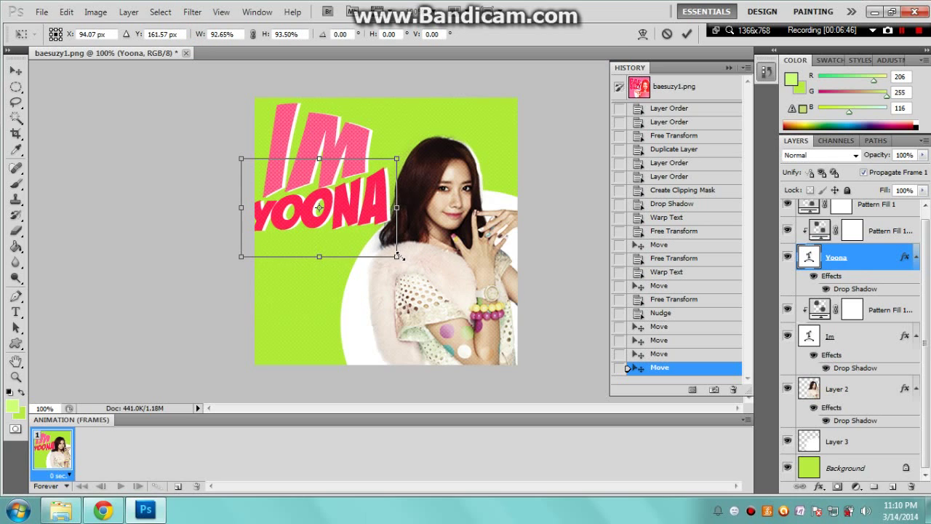
left_click_drag(314, 192, 323, 190)
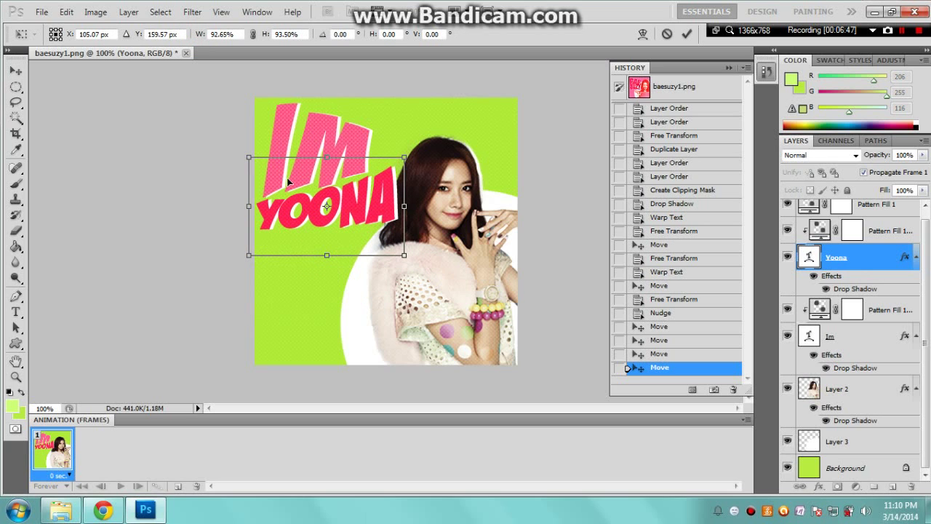
left_click(16, 71)
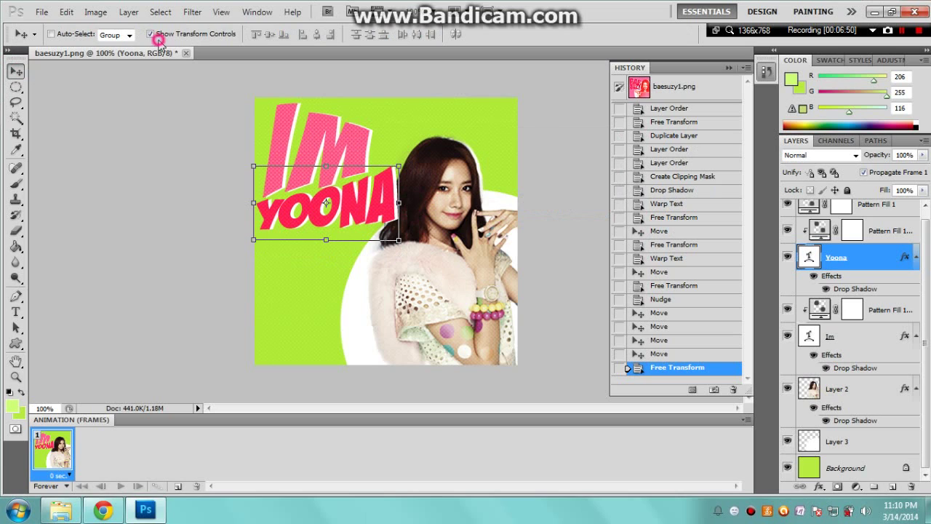
left_click(155, 35)
key("Up")
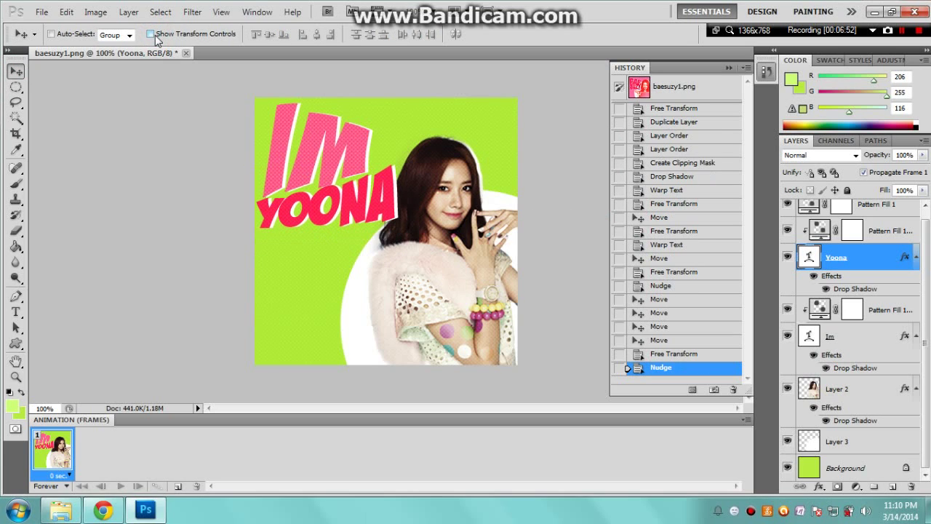
Add the text "meryledits17 artworks" in BadaBoom BB at 25.73 pt in the lower-left area of the canvas.
left_click(16, 310)
left_click(262, 293)
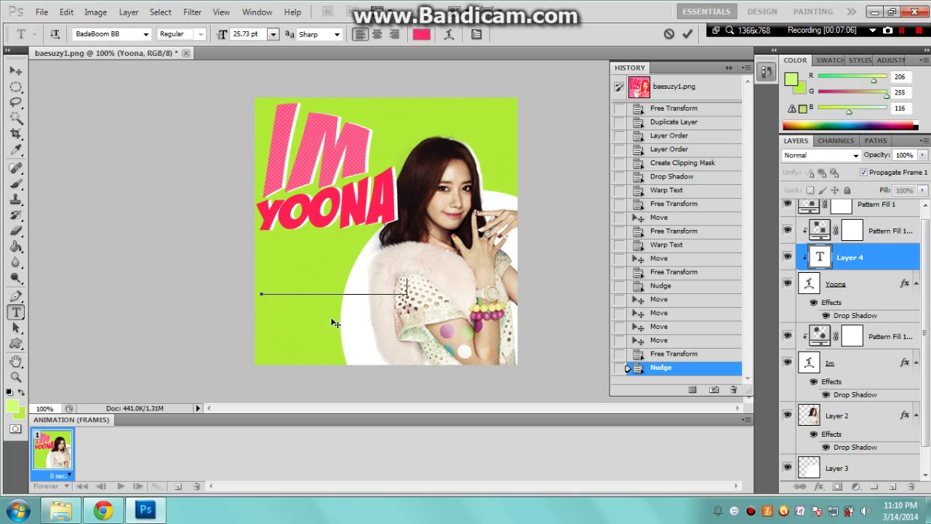
left_click(16, 312)
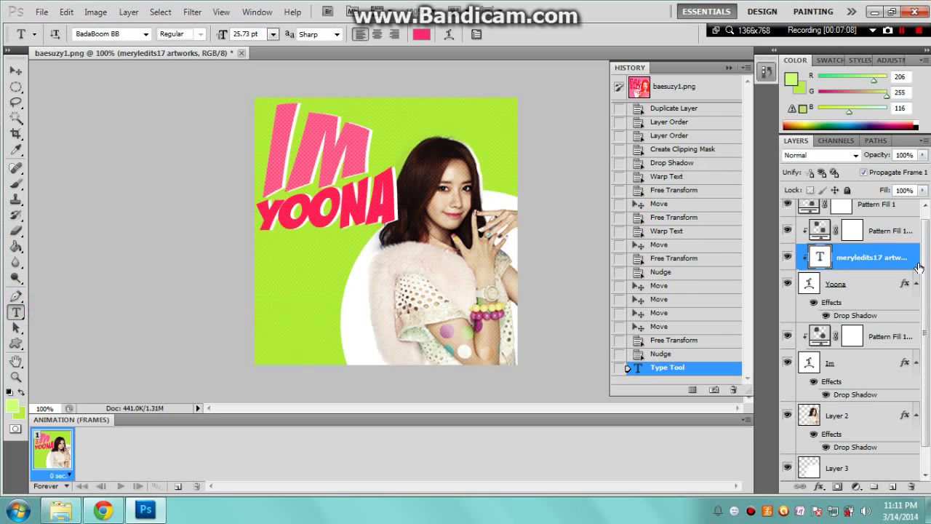
Reorder the "meryledits17 artworks" layer above the pattern fill clipped to "Yoona" and release its clipping mask.
left_click_drag(905, 257, 901, 228)
right_click(895, 230)
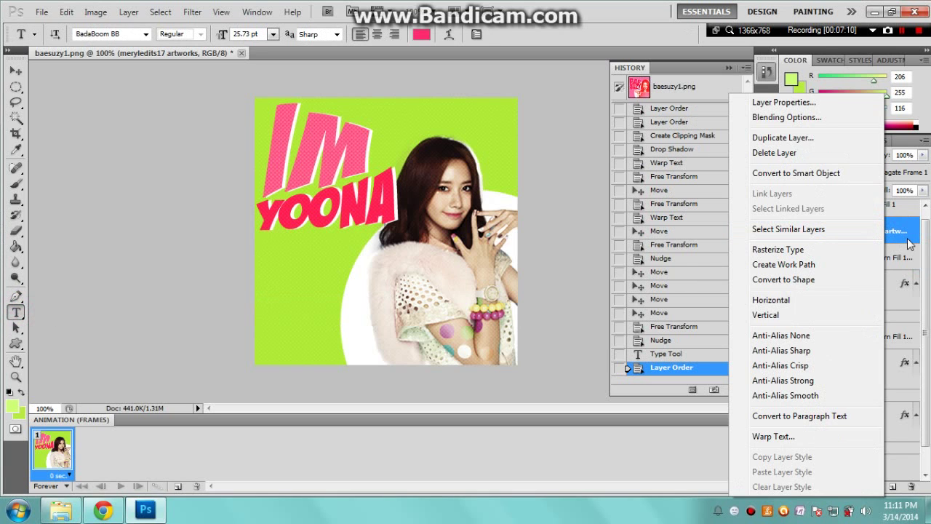
left_click(905, 241)
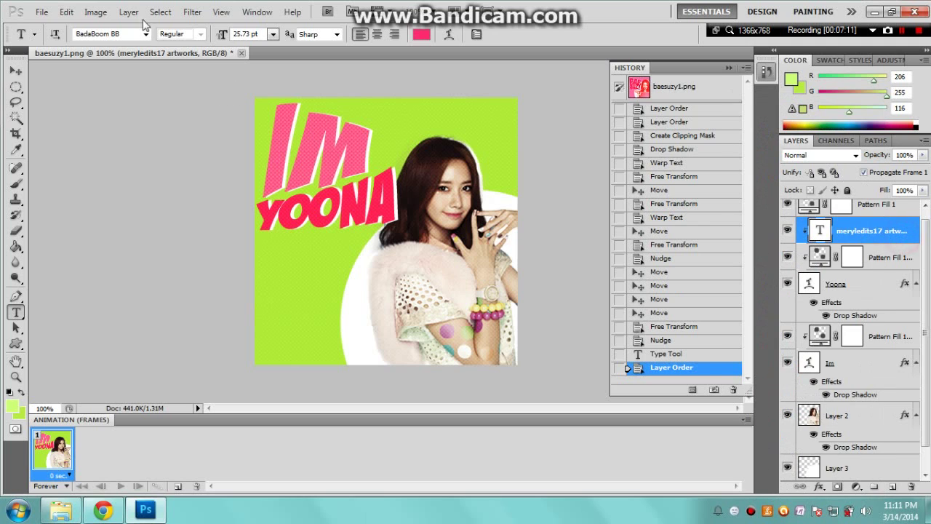
left_click(96, 11)
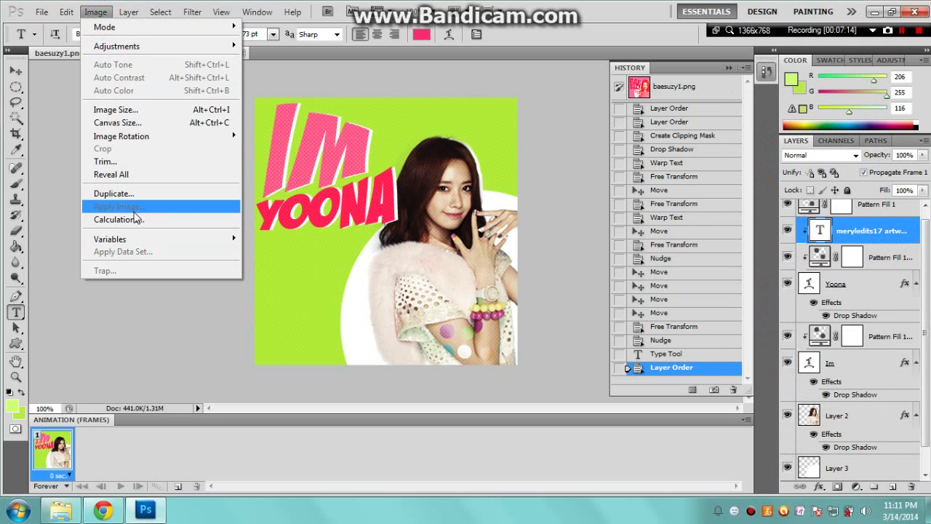
mouse_move(128, 12)
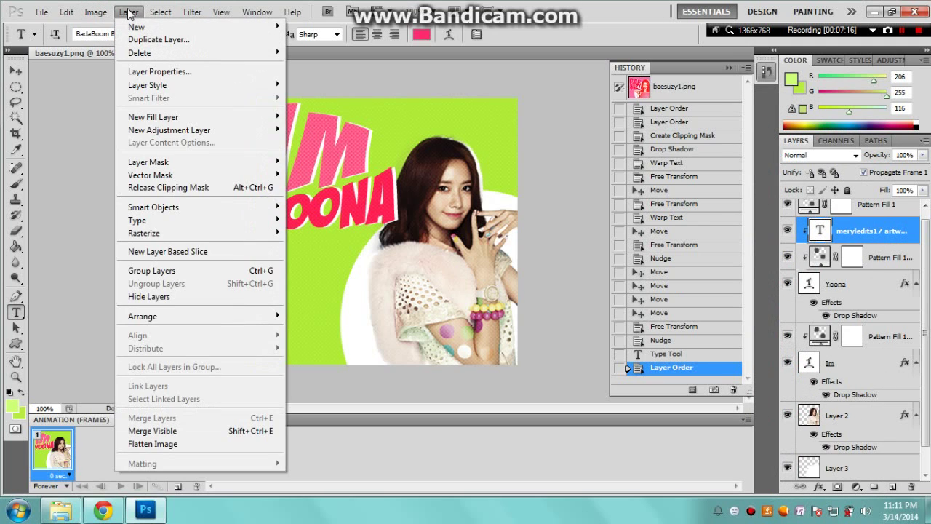
left_click(185, 187)
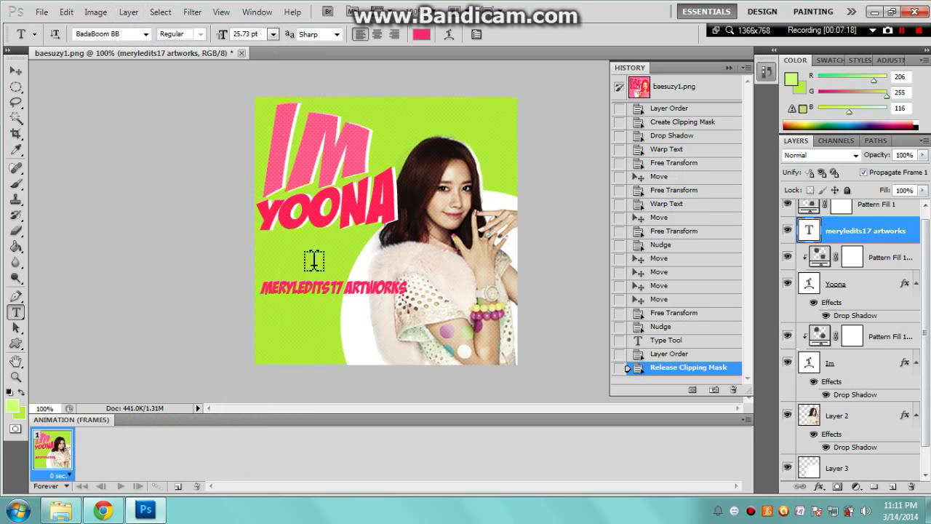
Add a 2 px white outside stroke to the "meryledits17 artworks" text.
double_click(892, 247)
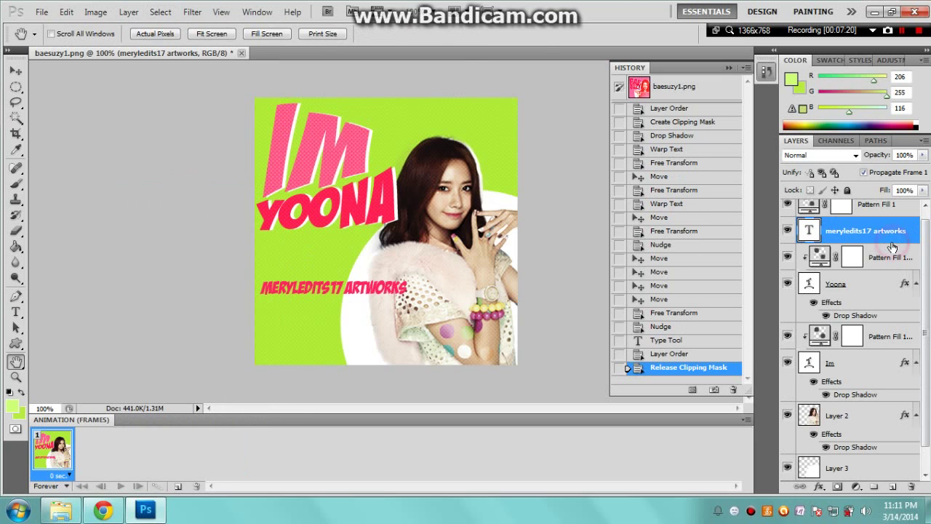
left_click(608, 288)
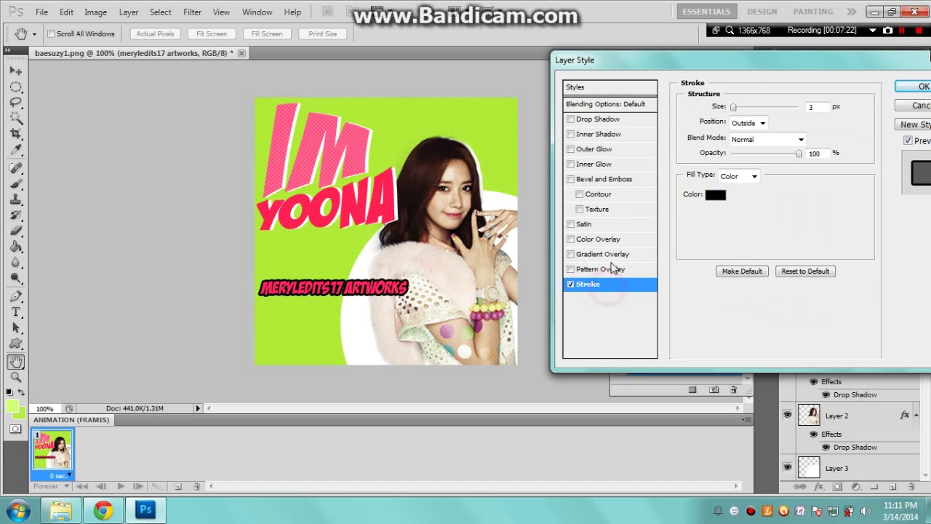
left_click(717, 198)
left_click(558, 185)
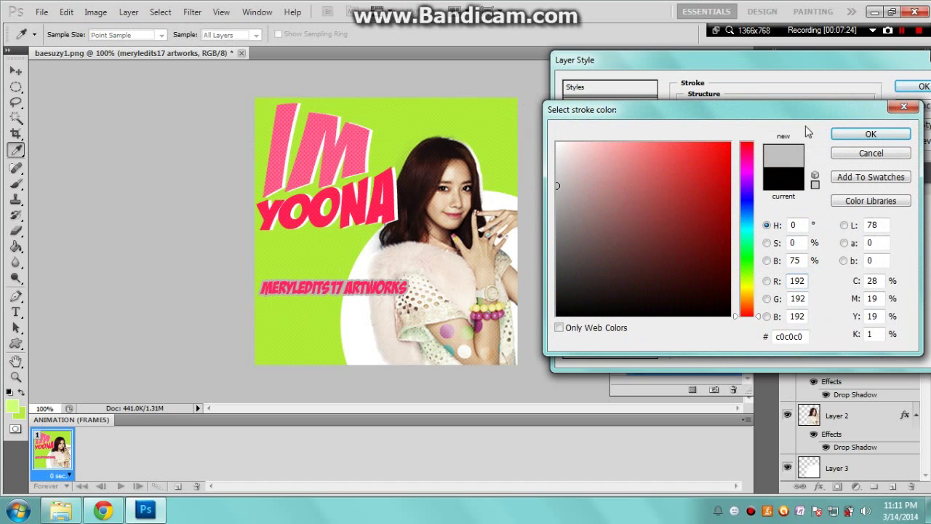
left_click(853, 133)
left_click(709, 198)
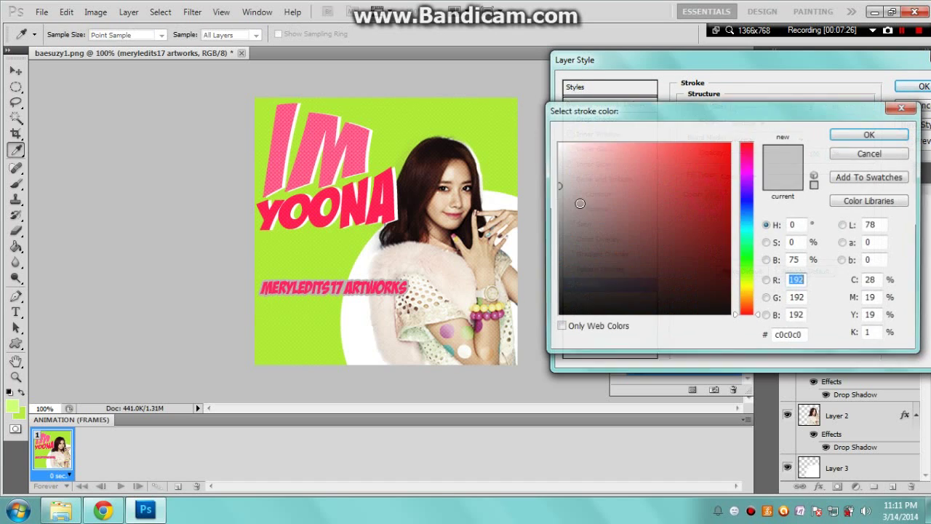
left_click_drag(584, 187, 547, 109)
left_click(879, 136)
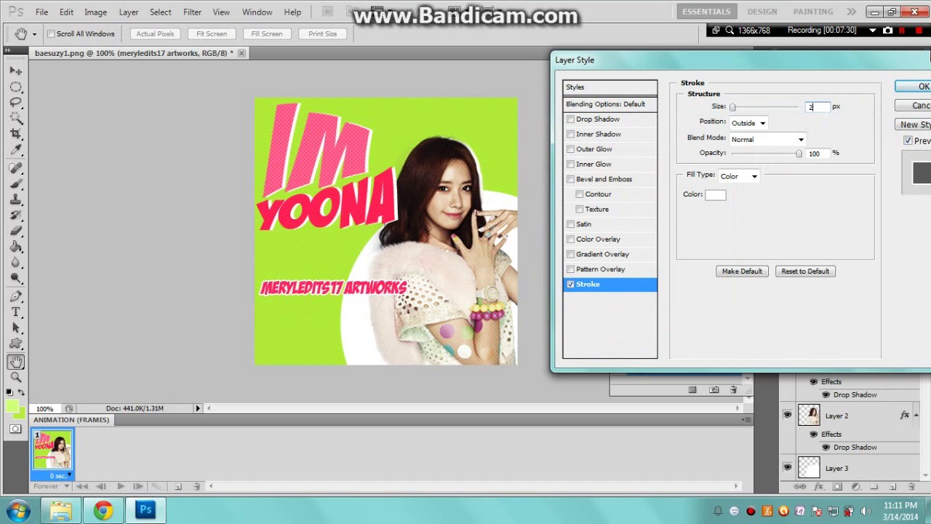
key("Return")
Scale the "meryledits17 artworks" text to about 75% width and 66% height, apply it, and move the text up under "Yoona".
left_click(15, 70)
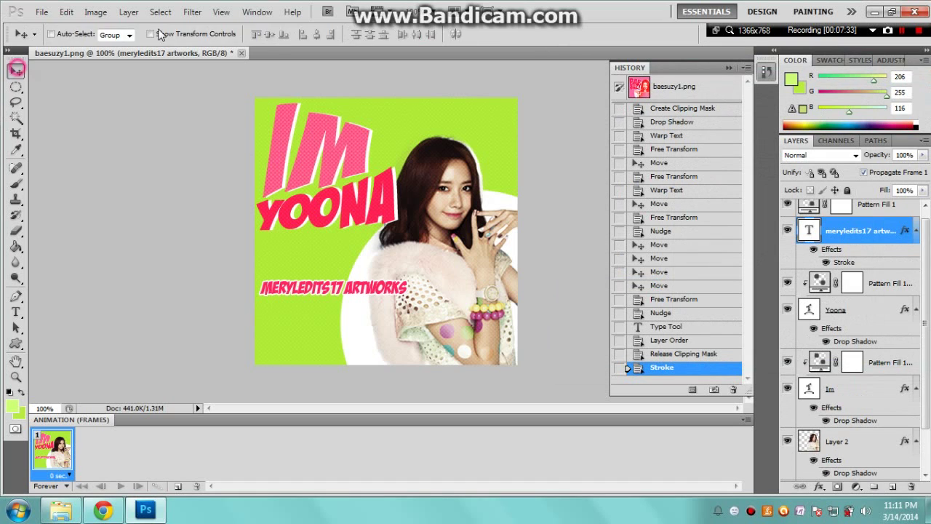
left_click(175, 33)
left_click(408, 279)
left_click_drag(409, 279, 380, 287)
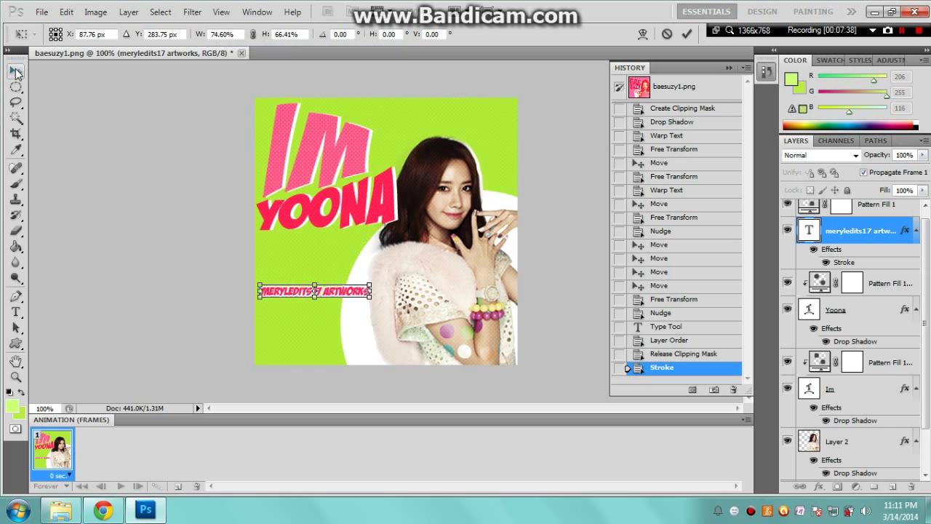
left_click(15, 71)
key("Return")
left_click(194, 35)
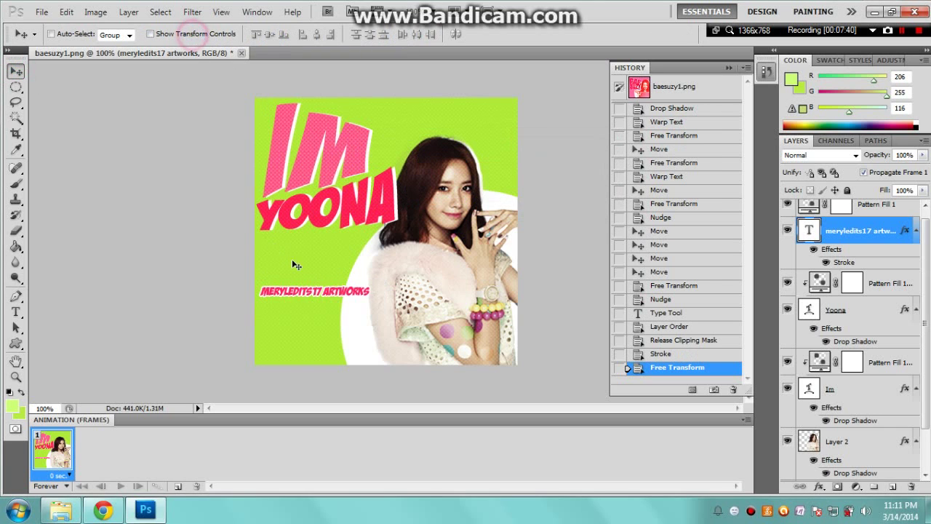
left_click_drag(309, 291, 306, 242)
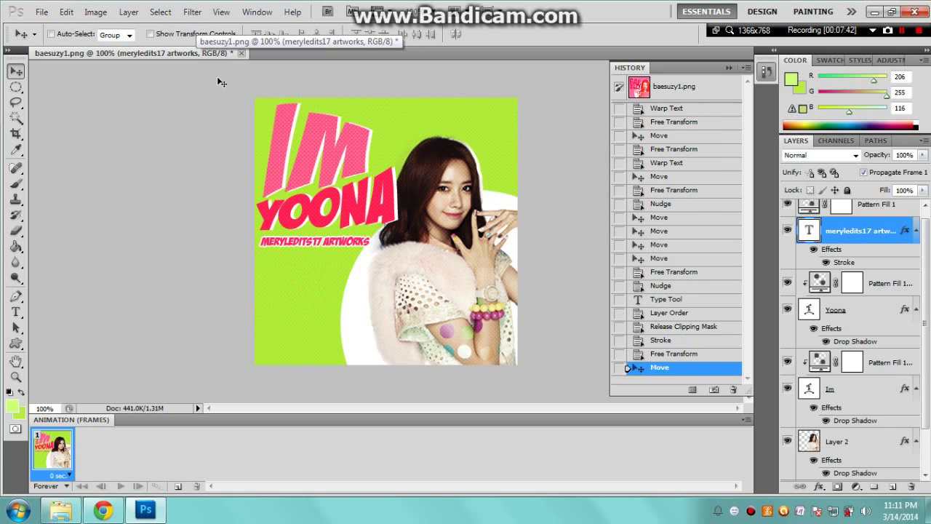
Rotate the "meryledits17 artworks" text to about -4°, apply the transformation and shift it up slightly, closer to "Yoona".
left_click(204, 34)
left_click(377, 257)
left_click_drag(377, 257, 378, 253)
left_click(15, 71)
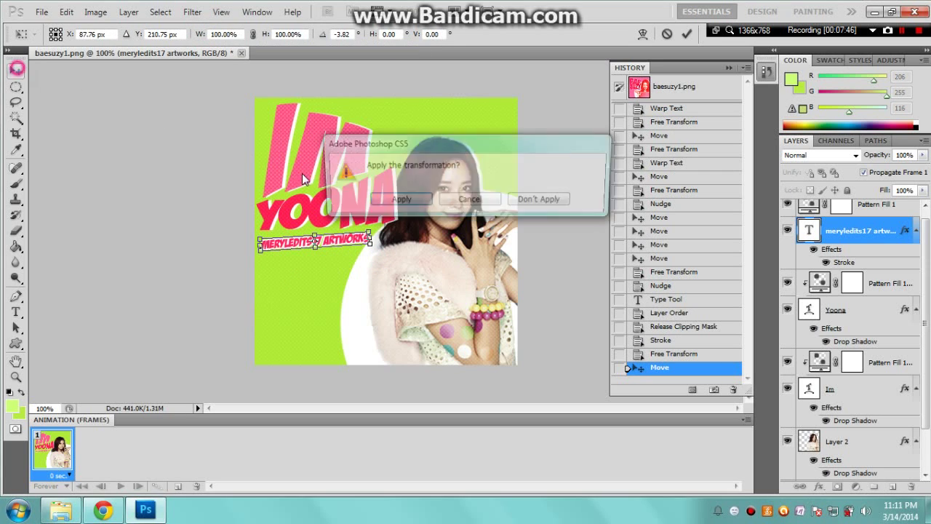
left_click(395, 198)
left_click_drag(336, 246, 336, 243)
Exclude the R and B channels from blending on the woman's Layer 2, keeping G, and move her down about 65 px into the white circle.
scroll(853, 378, "down", 2)
double_click(858, 387)
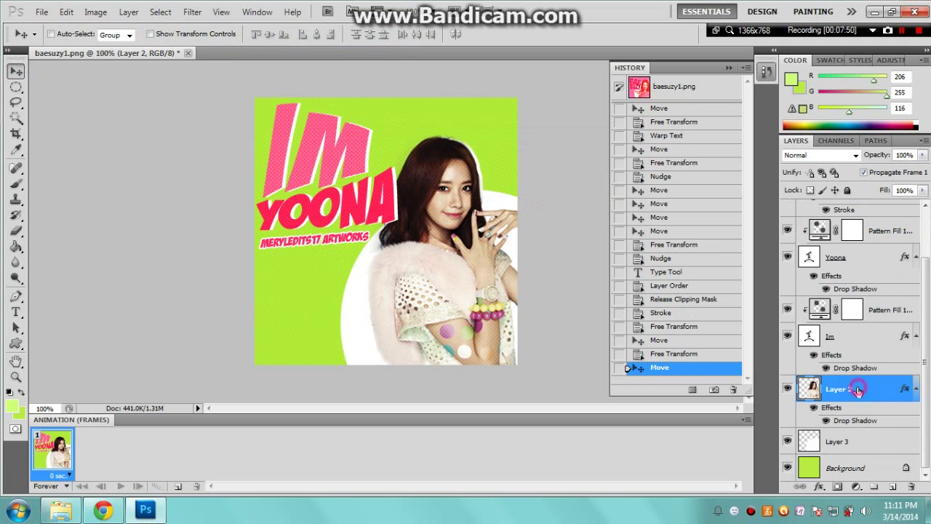
left_click(747, 169)
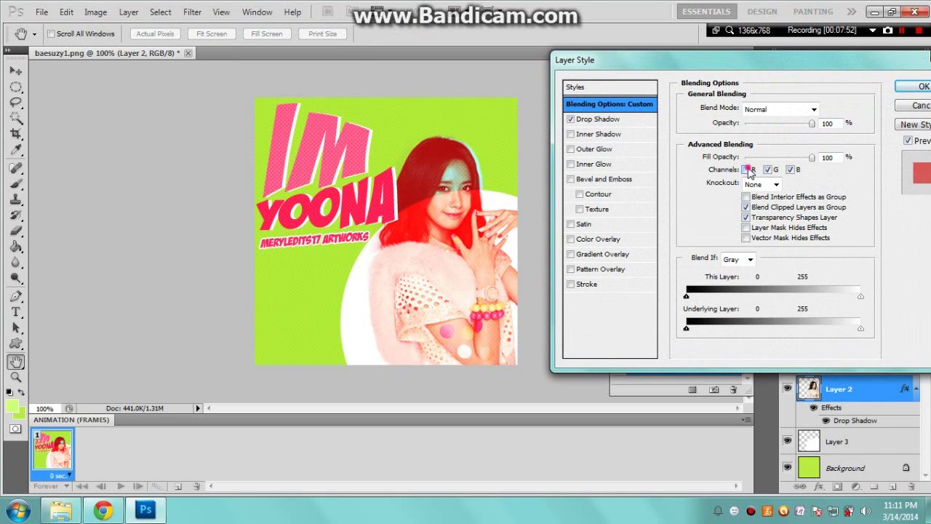
left_click(748, 170)
left_click(767, 169)
left_click(768, 169)
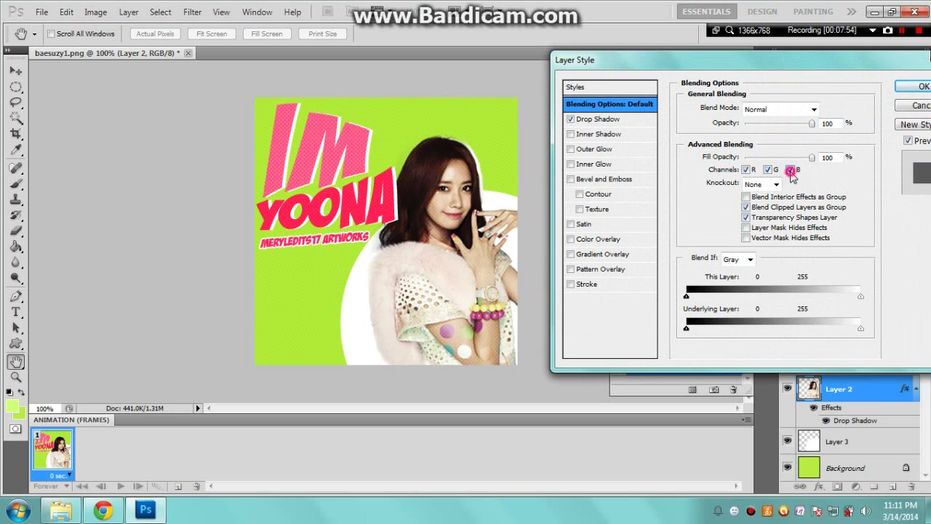
left_click(790, 169)
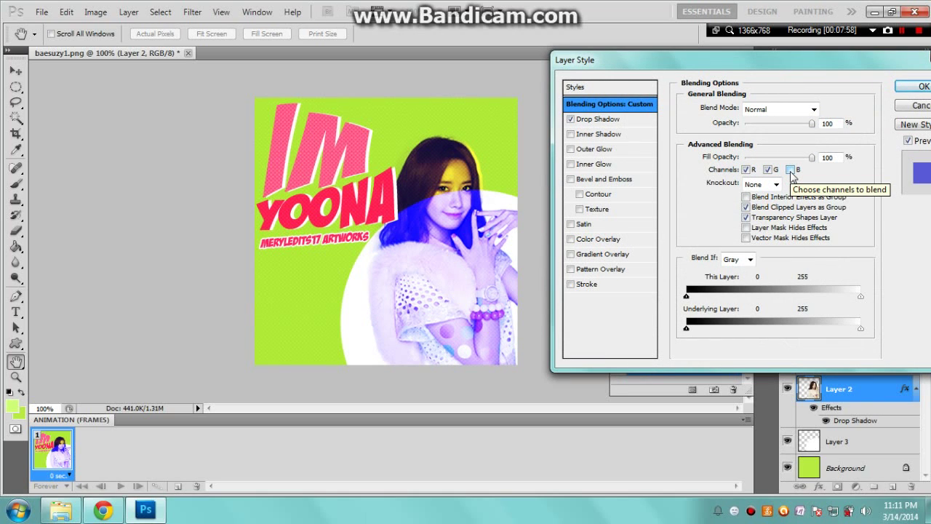
left_click(791, 170)
left_click(748, 169)
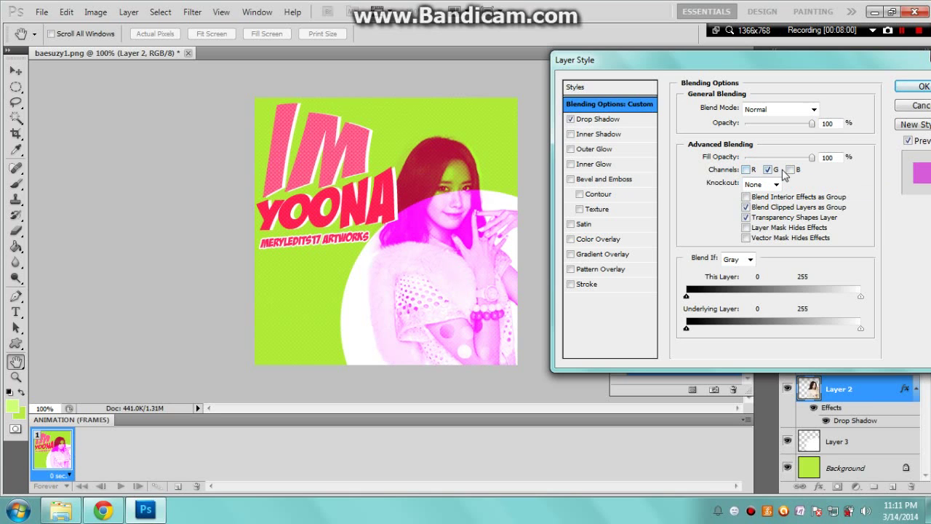
left_click(915, 87)
left_click_drag(491, 279, 490, 329)
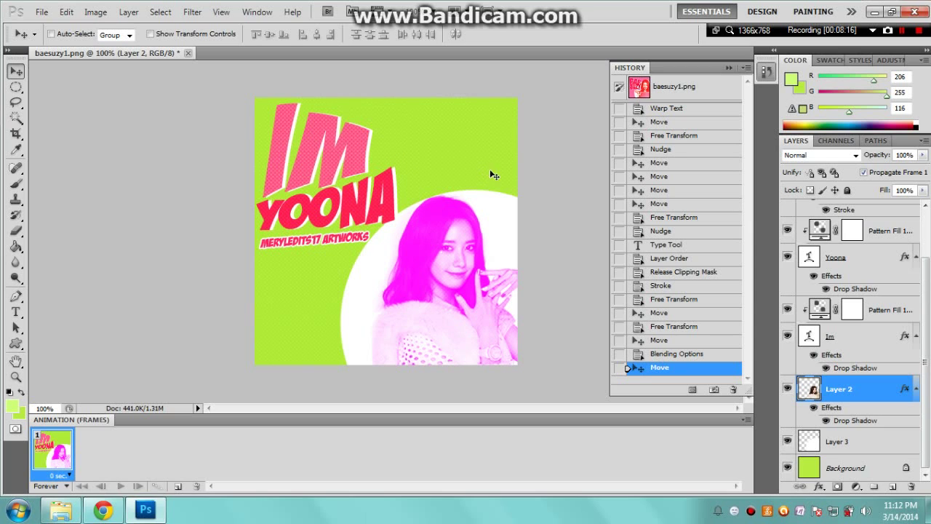
Select the "Im", "Yoona" and "meryledits17 artworks" text layers with their clipped pattern fills and shift them together slightly.
scroll(851, 327, "up", 3)
left_click(856, 393)
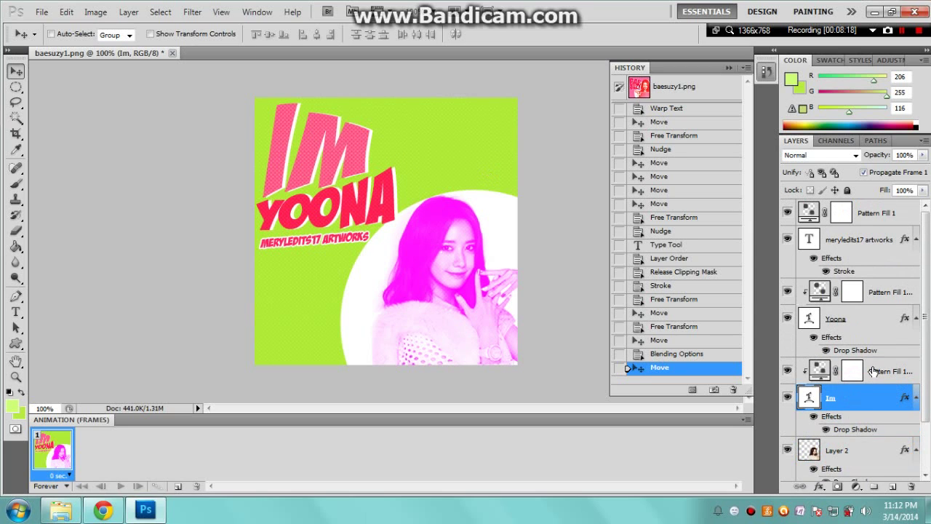
left_click(873, 368, "ctrl")
left_click(874, 320, "ctrl")
left_click(863, 291, "ctrl")
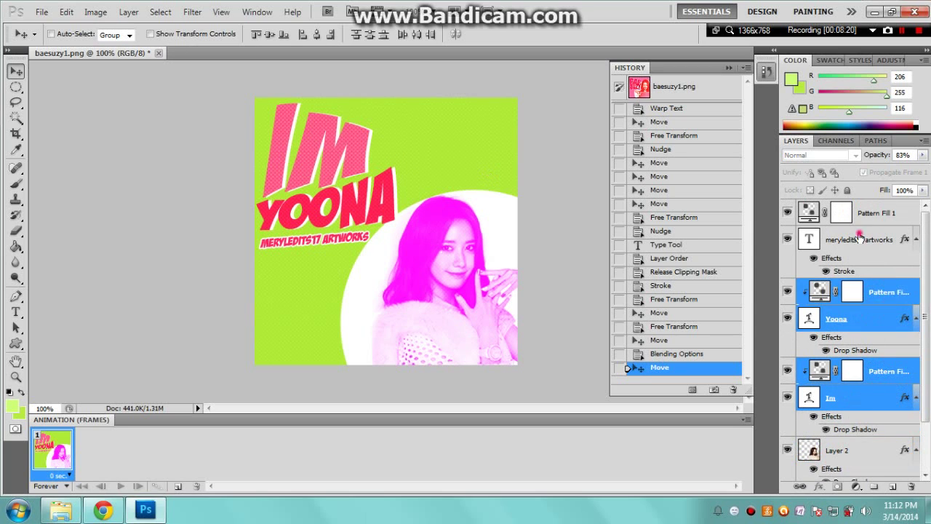
left_click(865, 240, "ctrl")
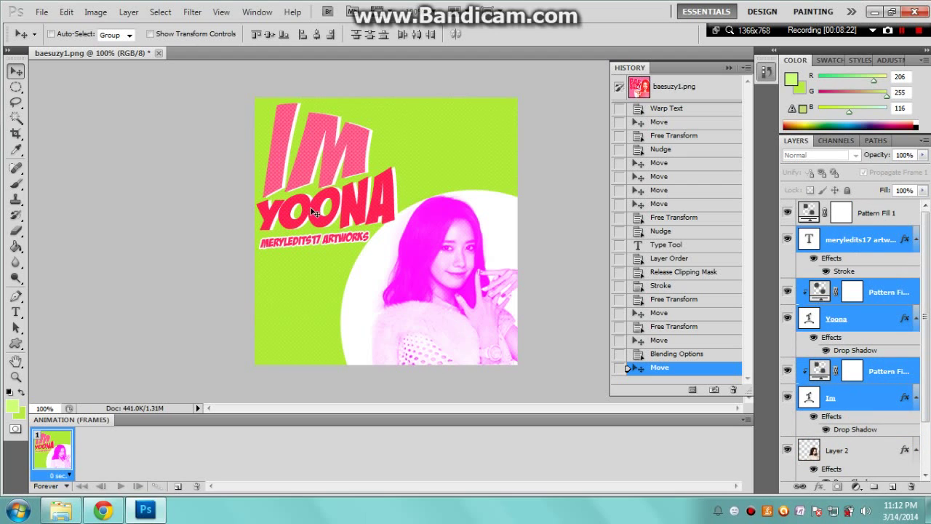
mouse_move(310, 207)
left_mouse_down()
mouse_move(386, 154)
mouse_move(315, 216)
mouse_move(318, 205)
left_mouse_up()
Scale the selected text group to about 110% width and 113% height, move it up, apply the transformation and nudge it slightly down.
left_click(151, 33)
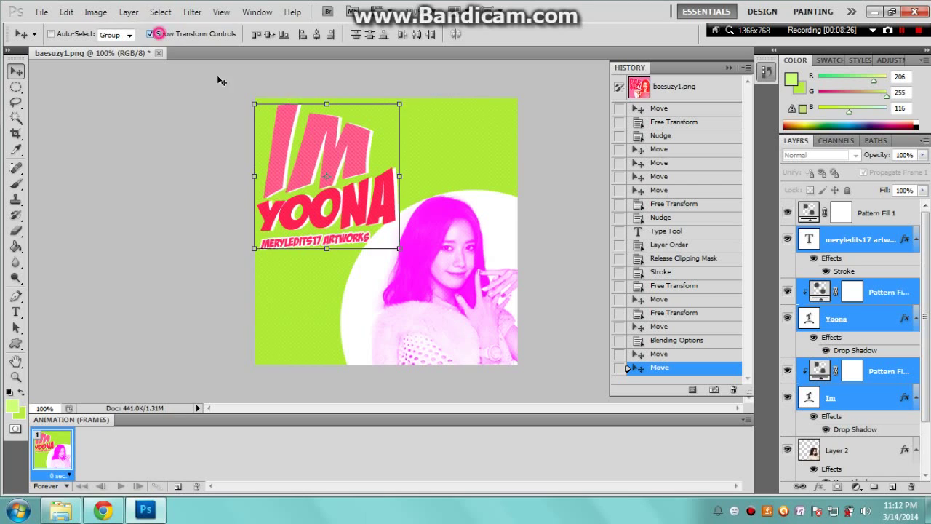
left_click_drag(399, 249, 414, 266)
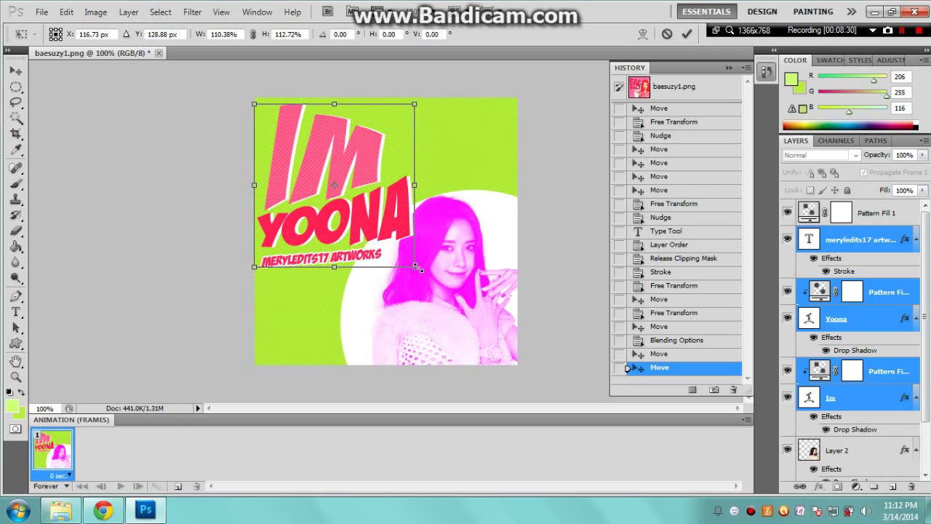
left_click_drag(381, 222, 378, 218)
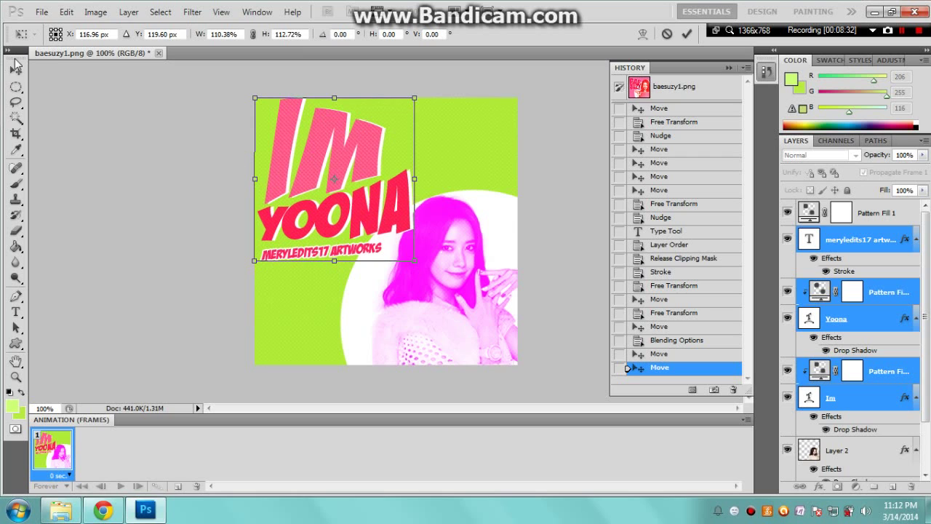
left_click(16, 67)
left_click(393, 198)
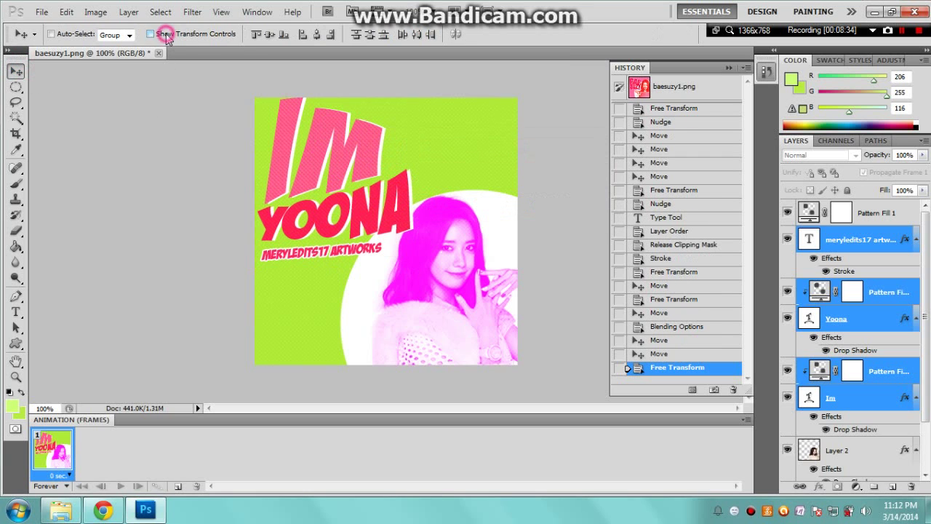
key("Down")
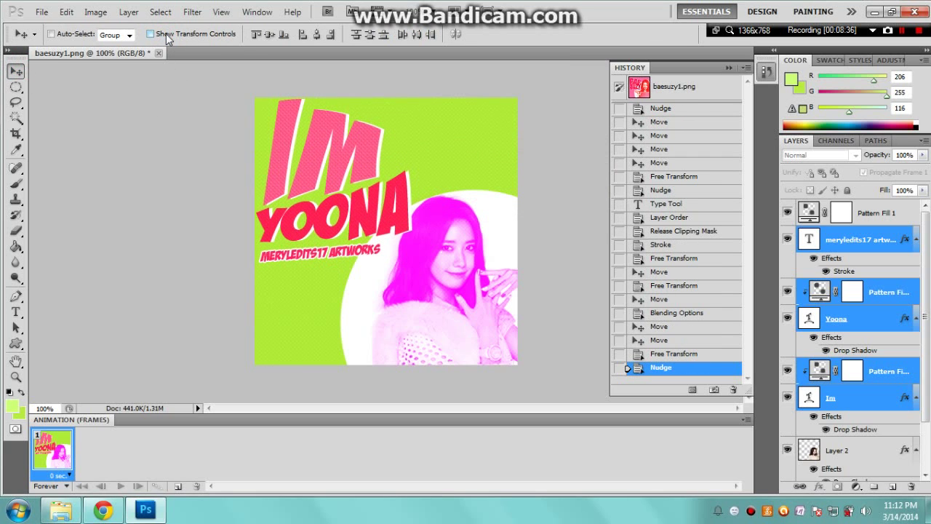
key("Down")
Hide Layer 3, Layer 2 and the "Im", "Yoona" and "meryledits17 artworks" layers in frame 1, leaving the patterned green background.
scroll(807, 300, "down", 3)
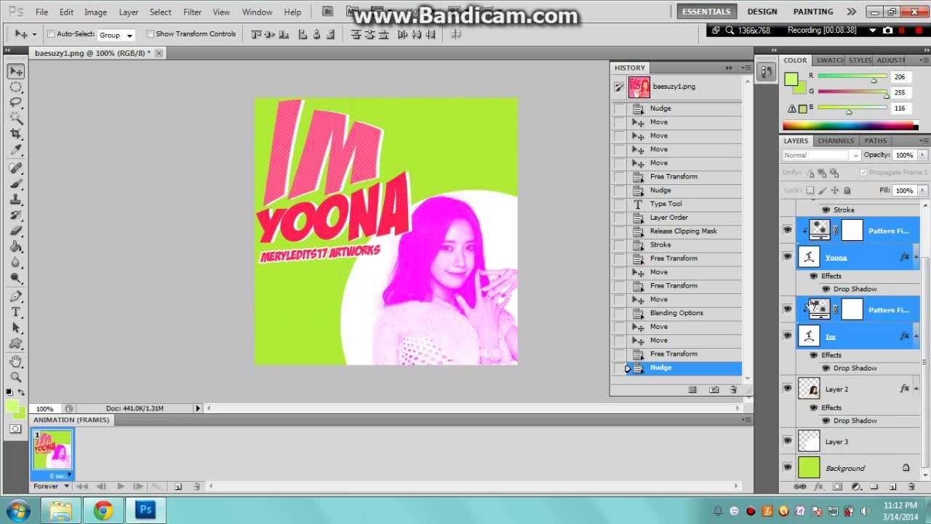
left_click(882, 446)
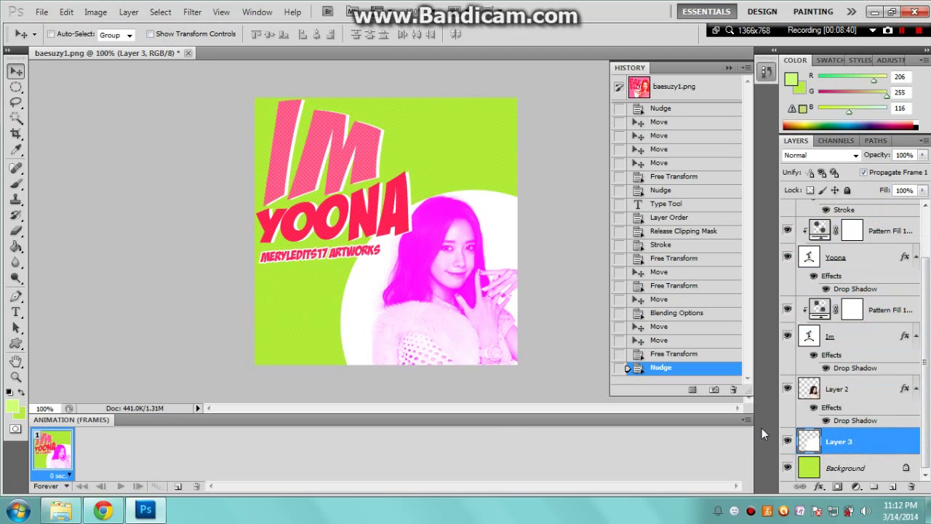
left_click_drag(789, 440, 787, 252)
left_click(787, 252)
left_click(787, 335)
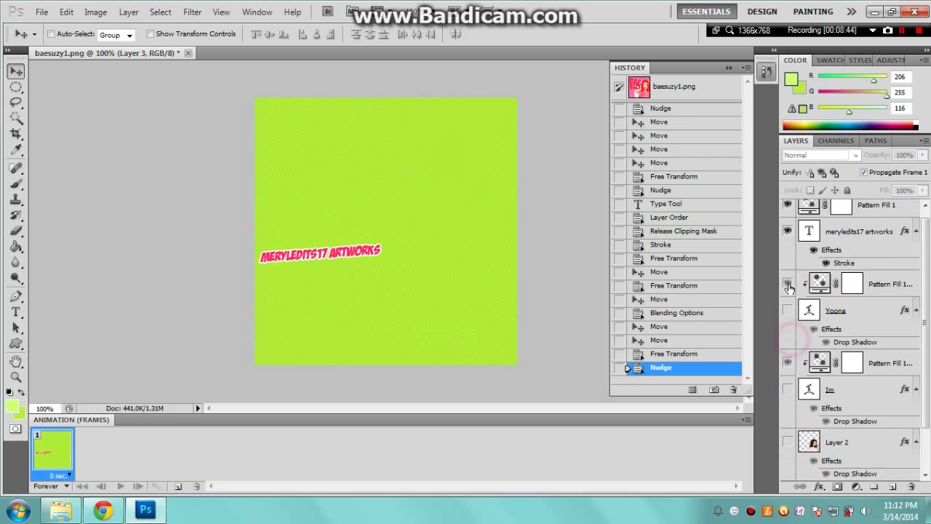
scroll(790, 240, "up", 3)
left_click(788, 239)
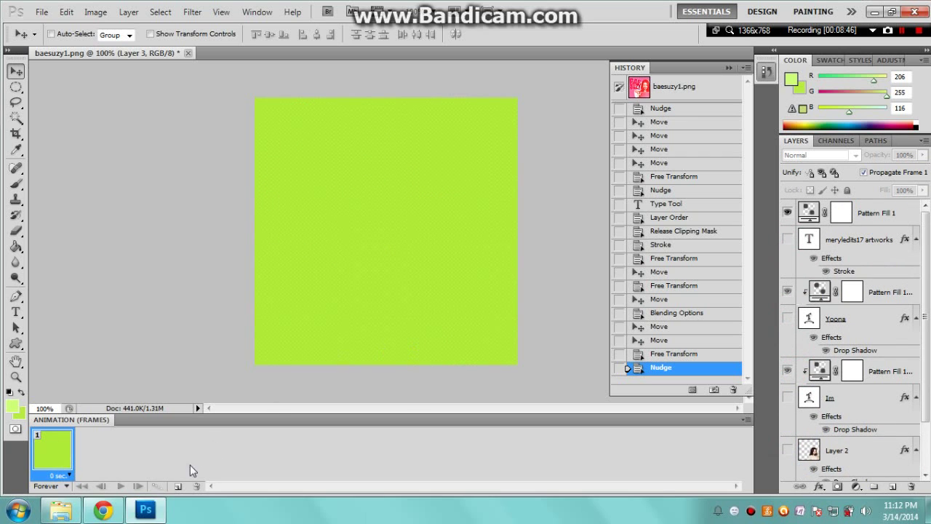
Add a second animation frame showing only the white circle of Layer 3 over the green background.
left_click(177, 486)
left_click(788, 450)
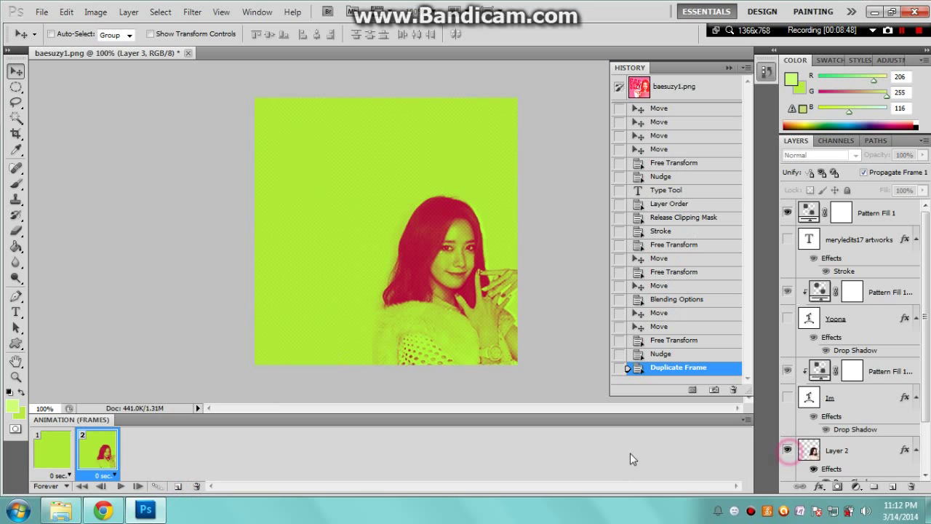
scroll(851, 350, "down", 3)
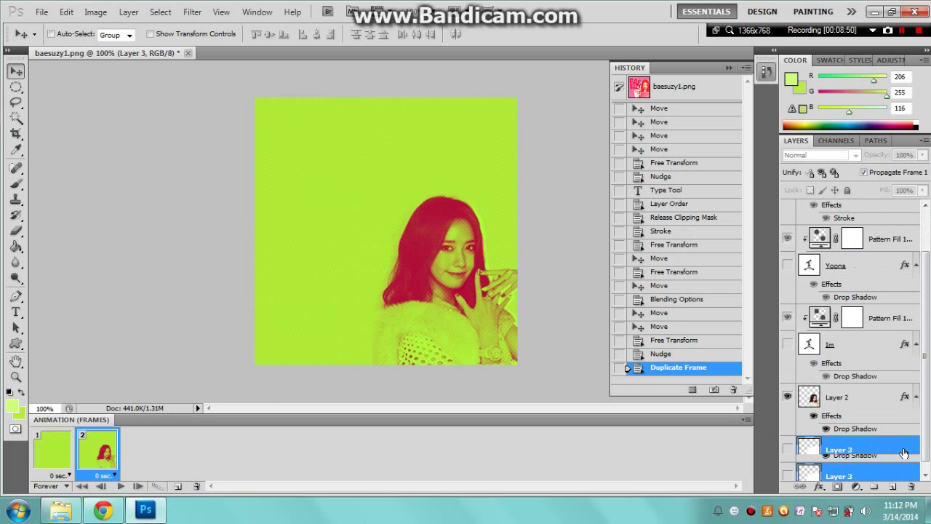
left_click(788, 389)
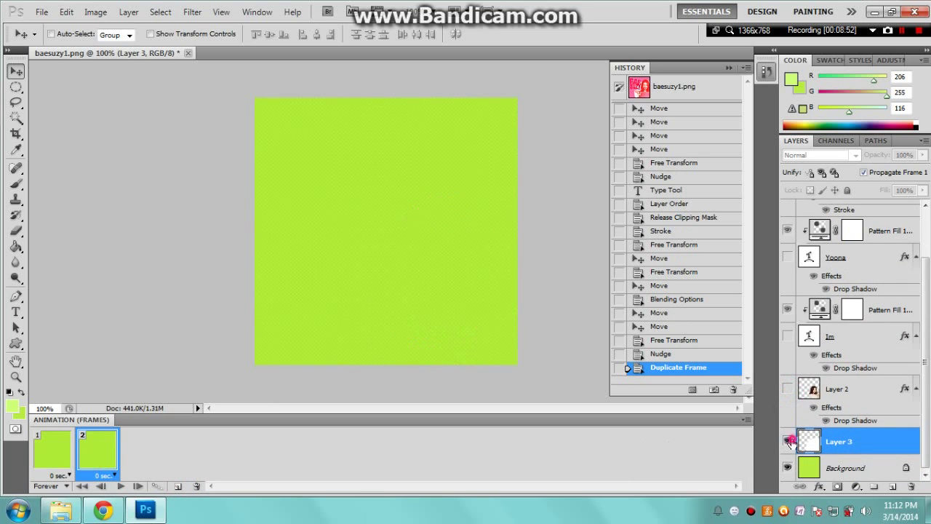
left_click(788, 440)
Add frames 3 and 4, revealing the woman's Layer 2 in frame 3 and the "Im" text in frame 4.
left_click(177, 486)
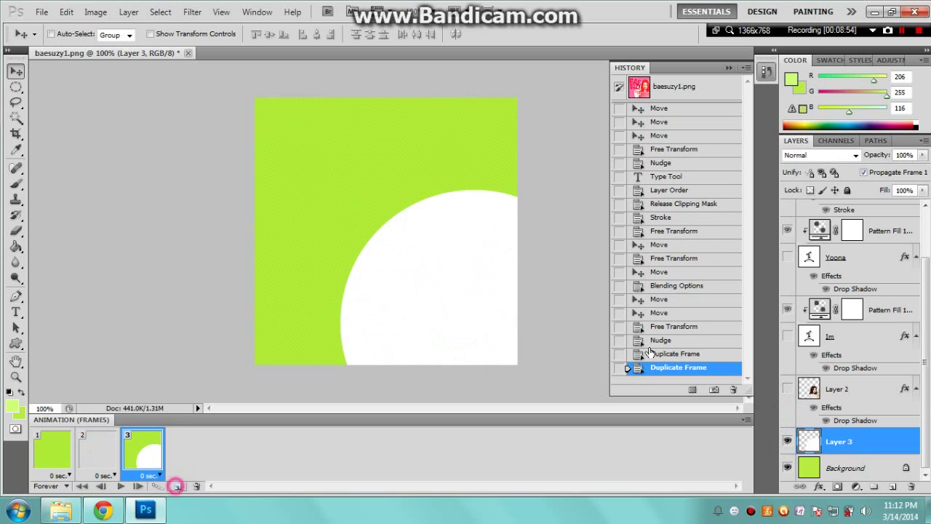
left_click(800, 389)
left_click(787, 389)
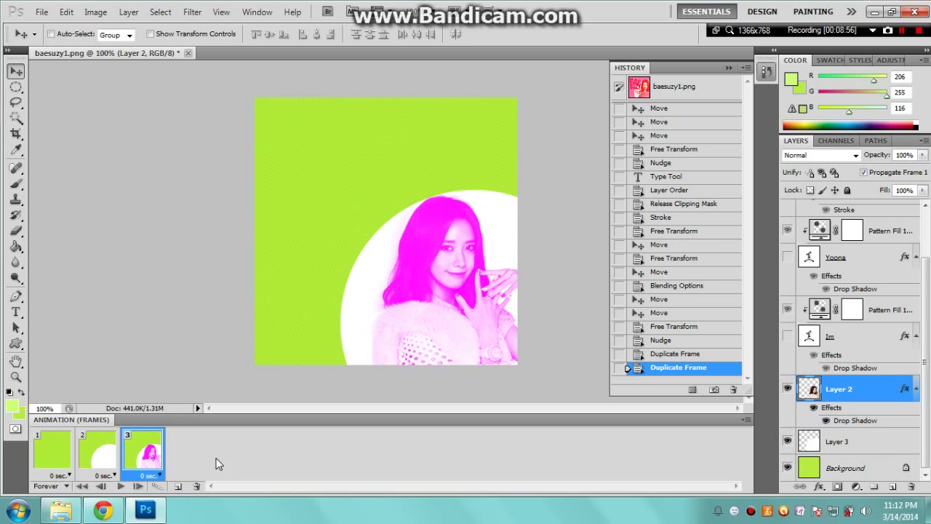
left_click(178, 486)
left_click(787, 336)
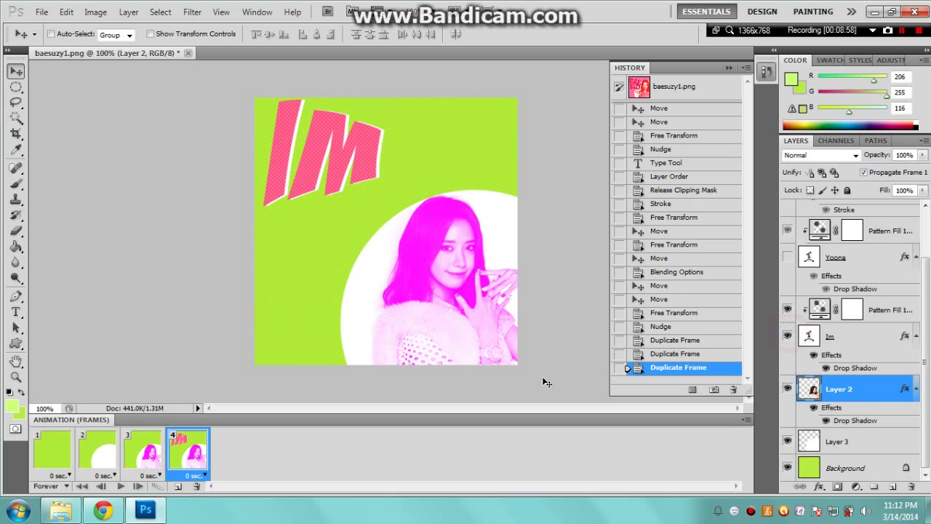
Add frames 5 and 6, revealing the "Yoona" text in frame 5 and the "meryledits17 artworks" text in frame 6.
left_click(179, 486)
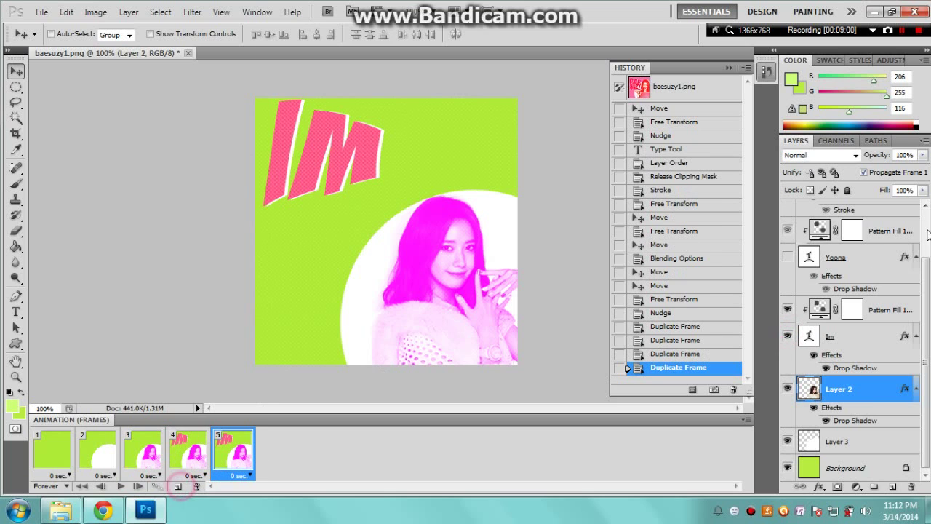
left_click(787, 258)
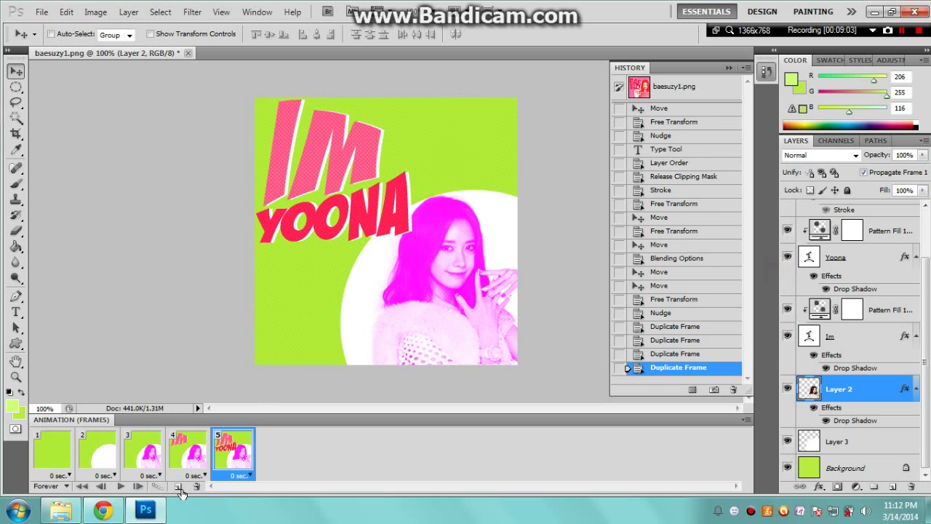
left_click(177, 486)
scroll(801, 257, "up", 3)
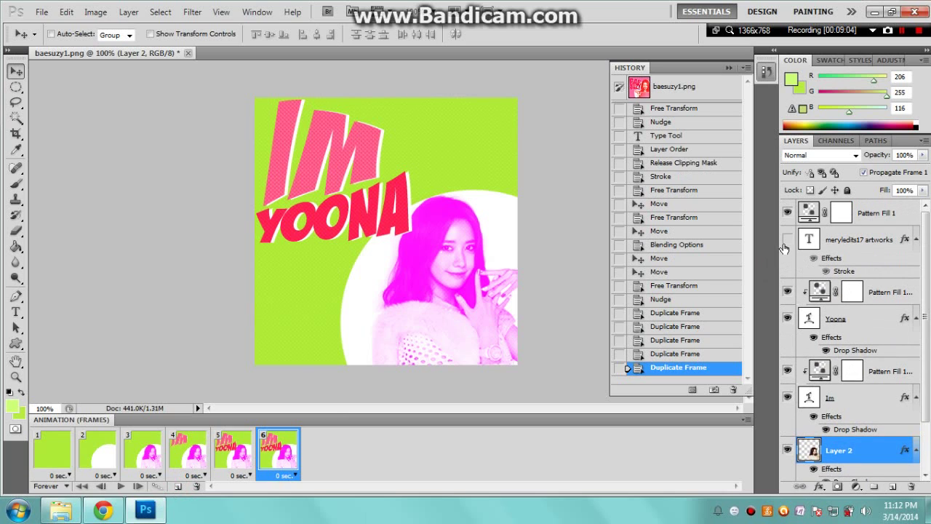
left_click(786, 240)
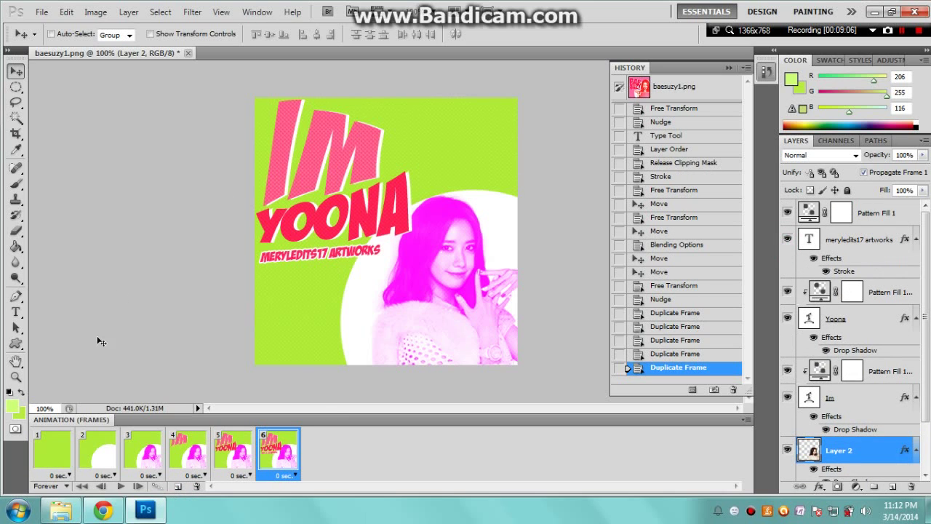
From frame 1, add a Curves adjustment layer that raises input 82 to output 109, and check it across the frames.
left_click(53, 447)
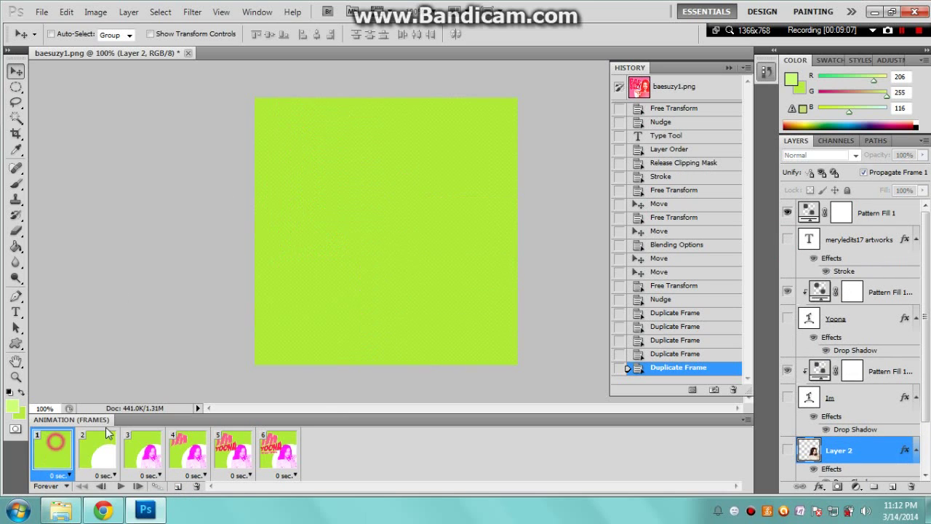
left_click(882, 58)
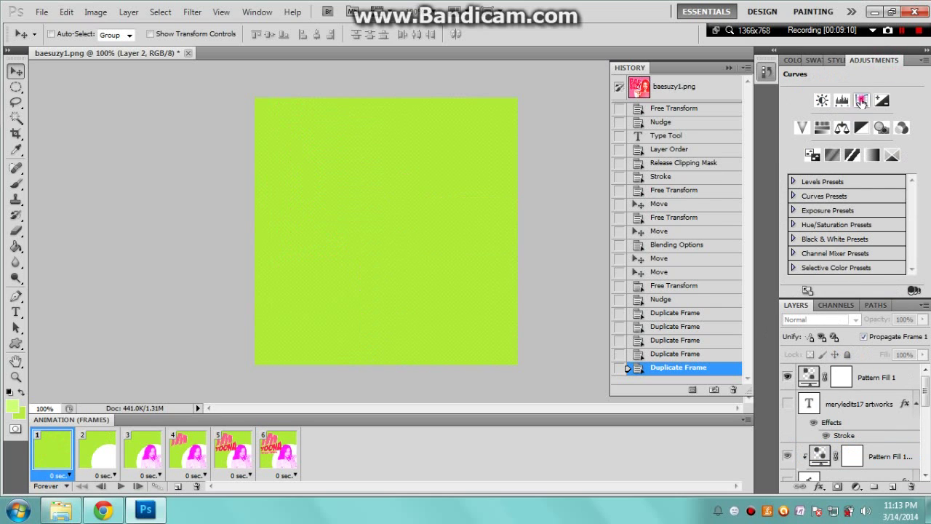
left_click(858, 101)
left_click_drag(848, 184, 845, 176)
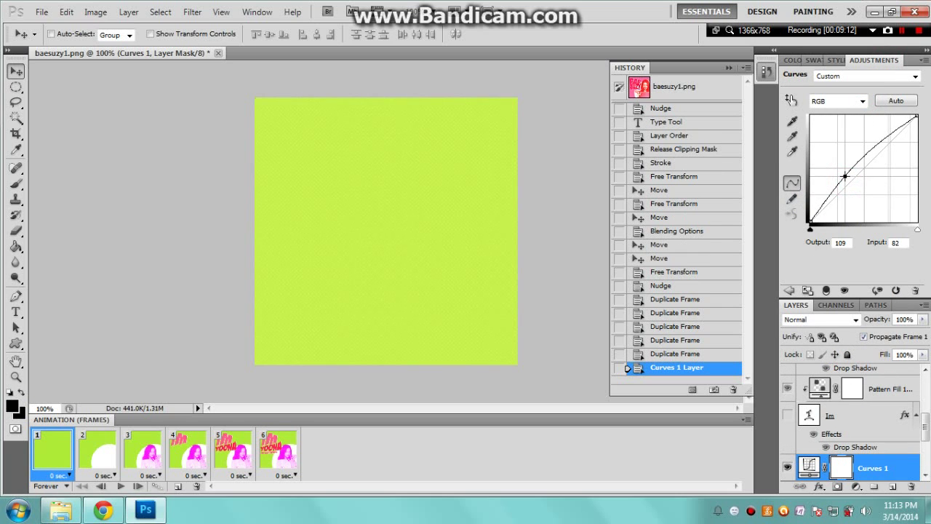
left_click(790, 291)
left_click(233, 453)
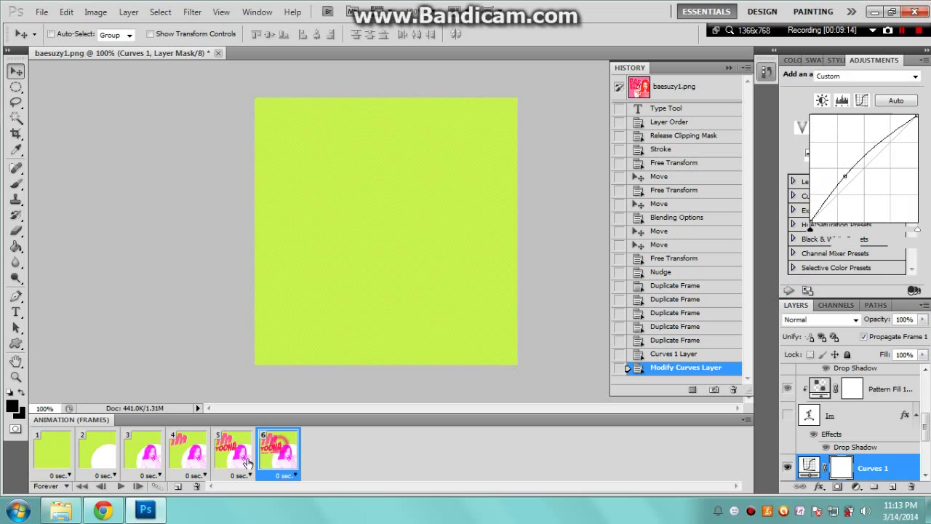
left_click(126, 460)
left_click(89, 455)
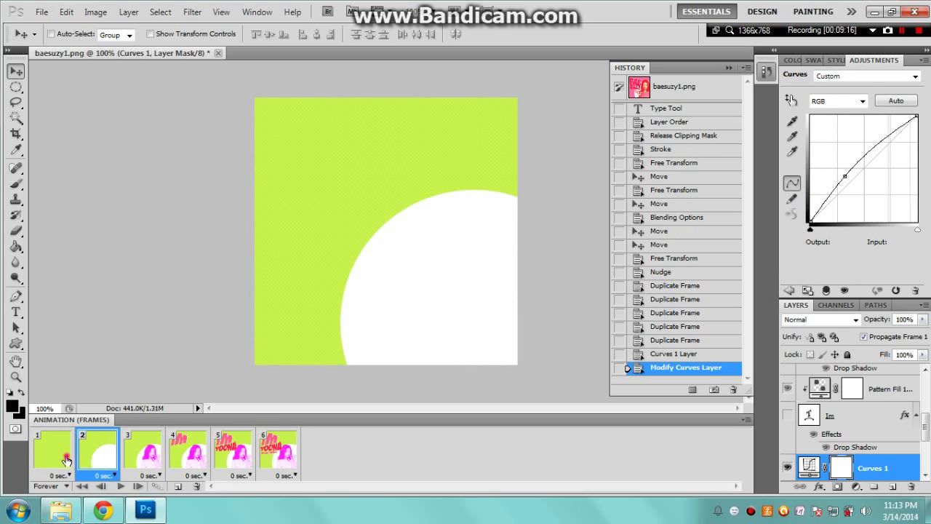
Set the delay of all six animation frames to 0.2 seconds.
left_click(65, 460)
left_click(65, 475)
left_click(78, 345)
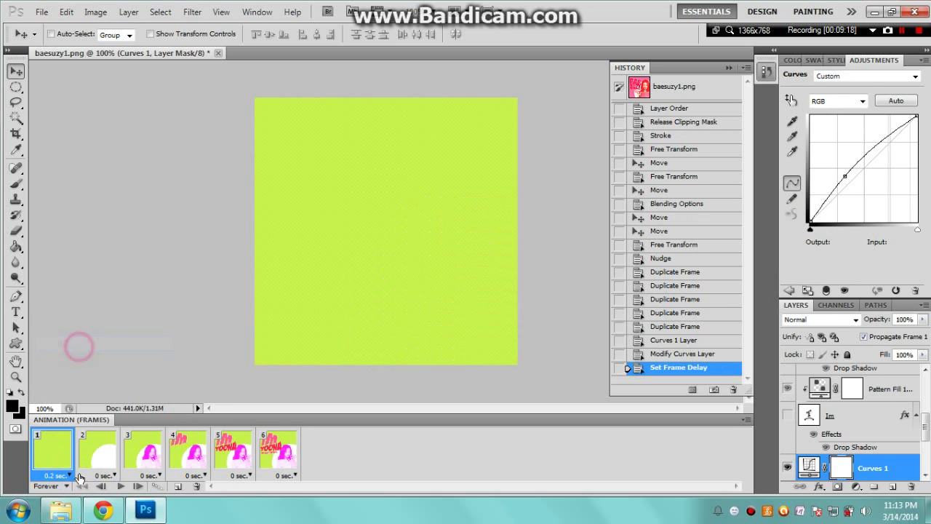
left_click(105, 476)
left_click(96, 345)
left_click(150, 476)
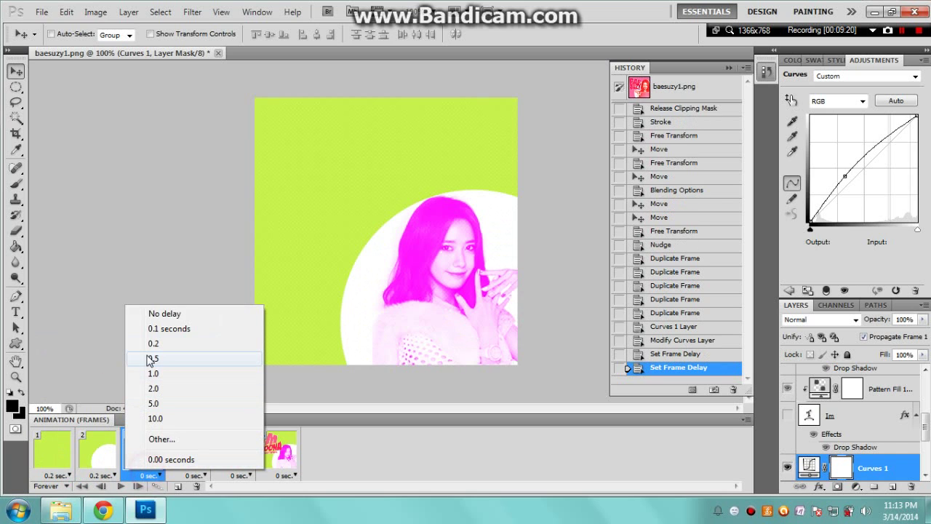
left_click(152, 344)
left_click(195, 475)
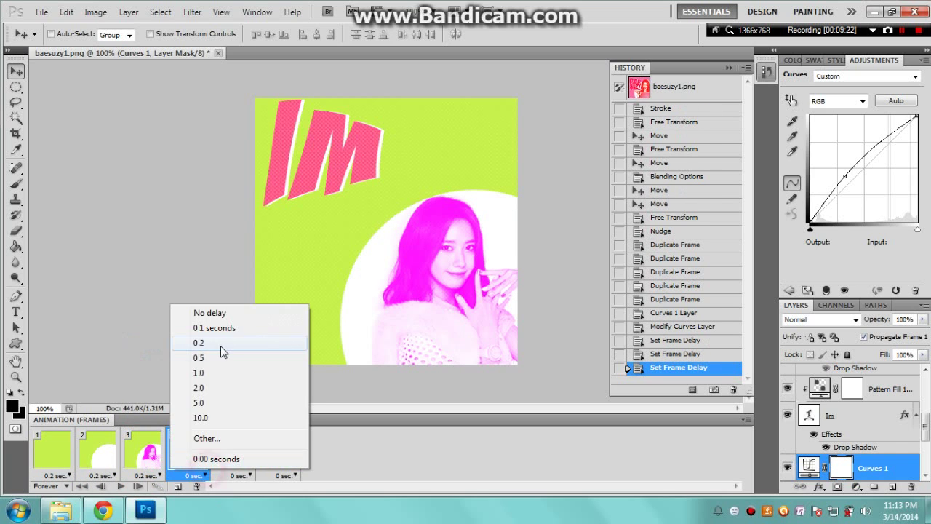
left_click(220, 343)
left_click(240, 475)
left_click(245, 343)
left_click(286, 474)
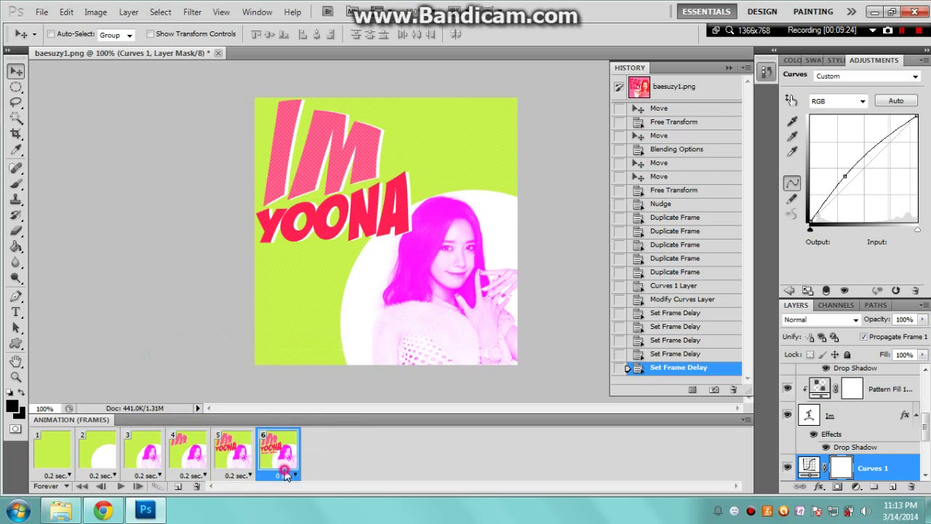
left_click(316, 347)
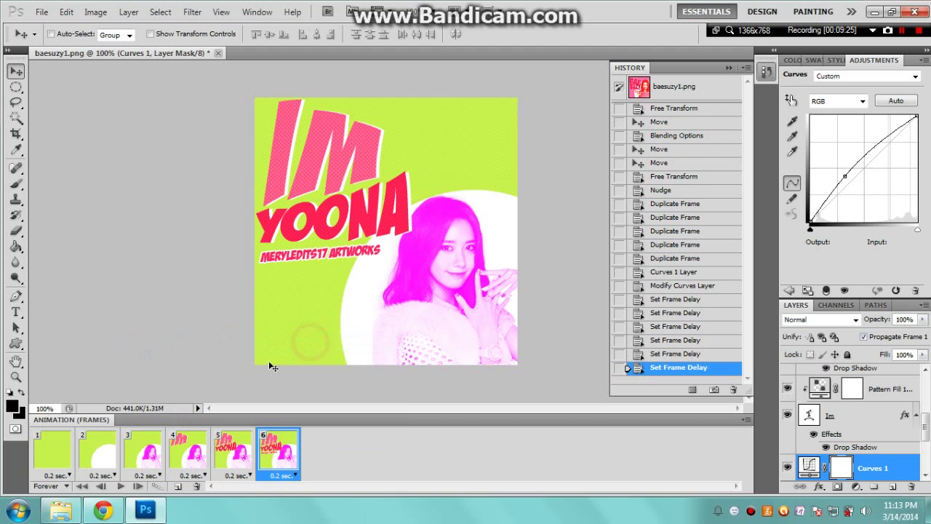
Play the animation to check its timing, stop it and return to frame 1.
left_click(123, 486)
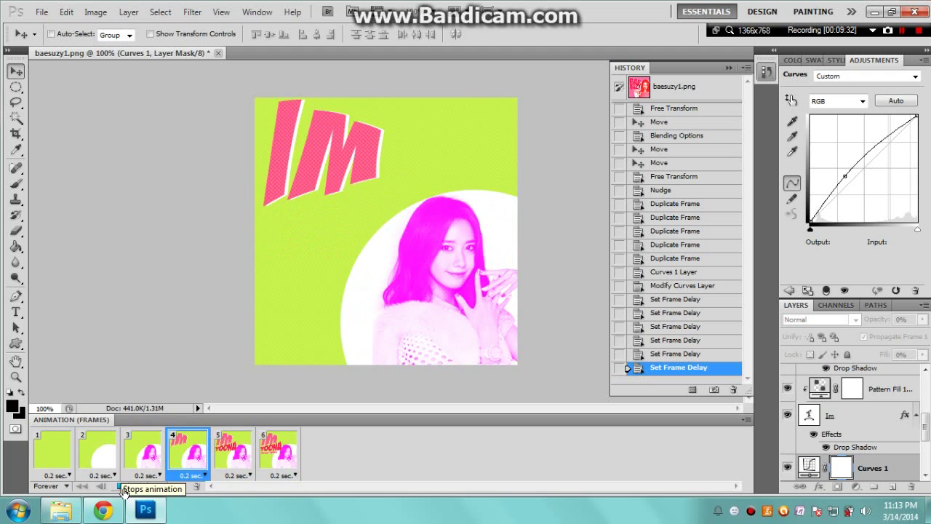
left_click(123, 486)
left_click(55, 476)
Preview the animation in Save for Web & Devices, save it as a GIF named "tutorial2" in the edits folder, and replay the frames.
left_click(44, 11)
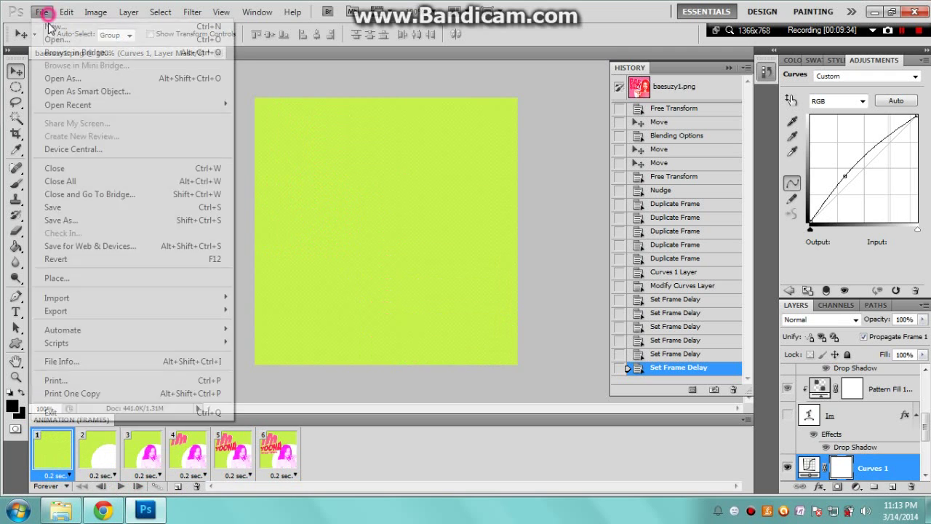
left_click(121, 256)
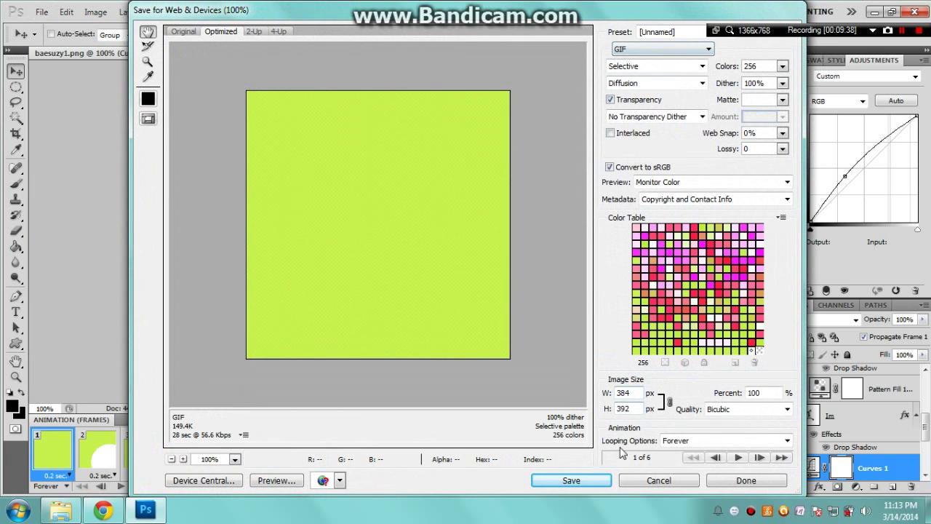
left_click(737, 457)
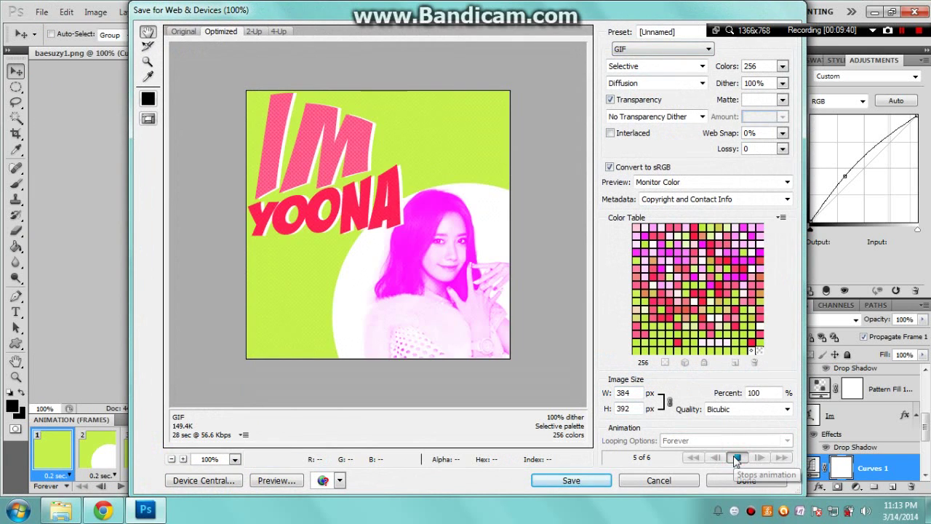
left_click(597, 481)
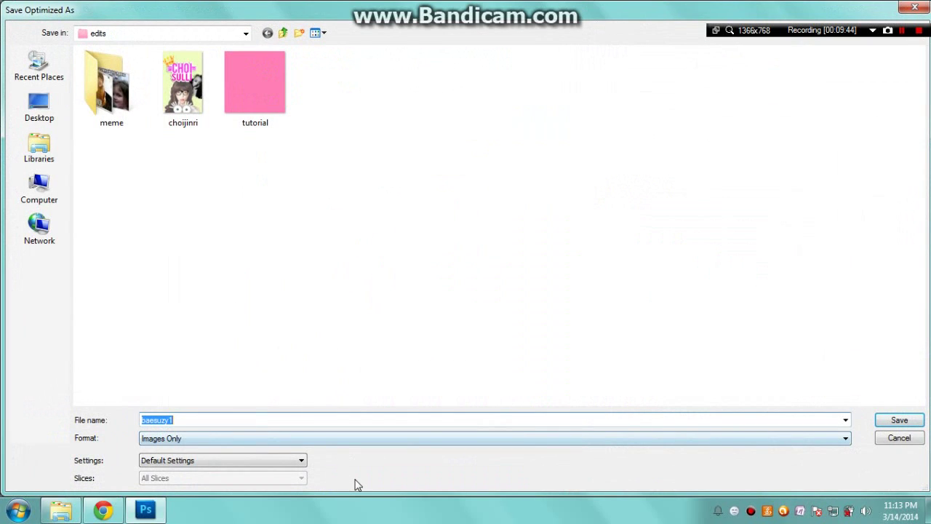
type("tutorial")
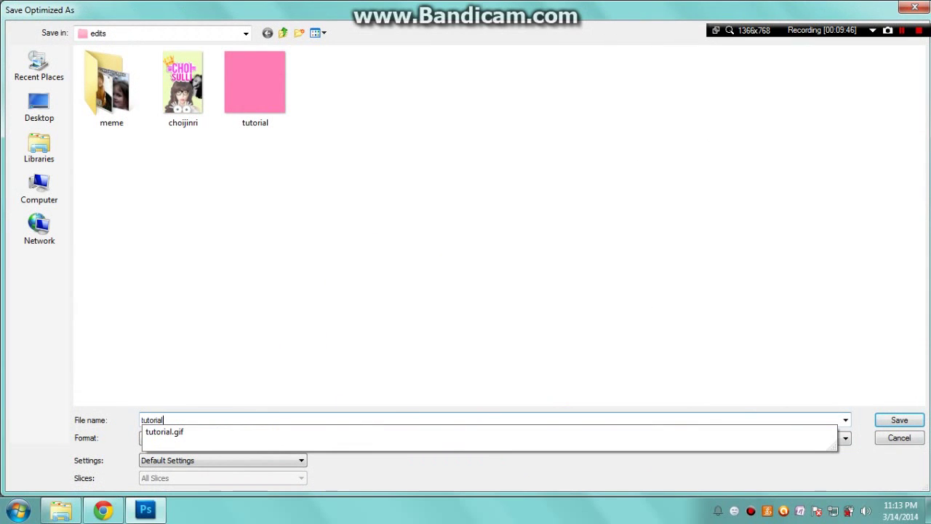
type("2")
key("Return")
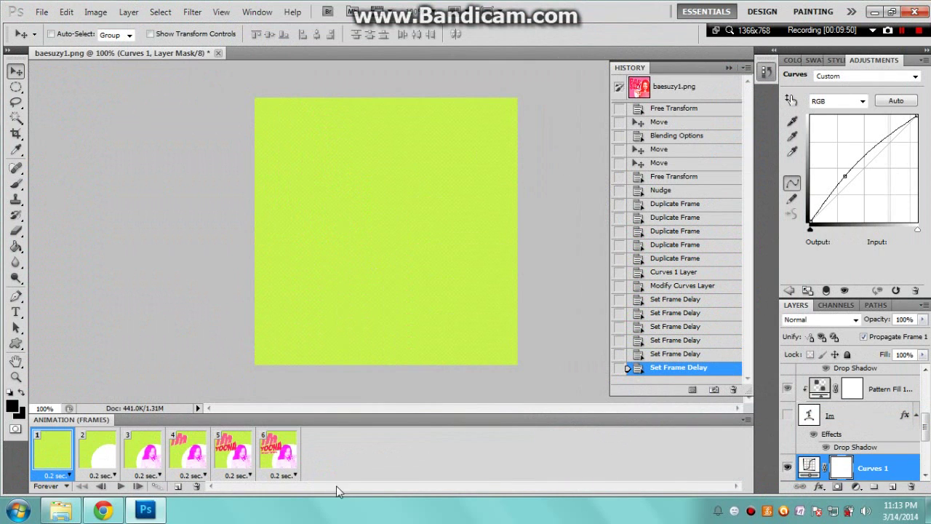
left_click(119, 487)
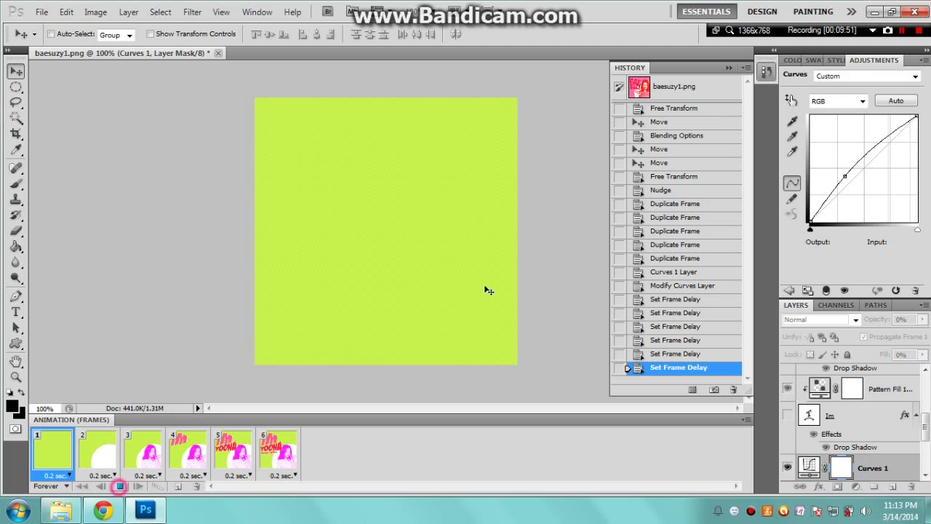